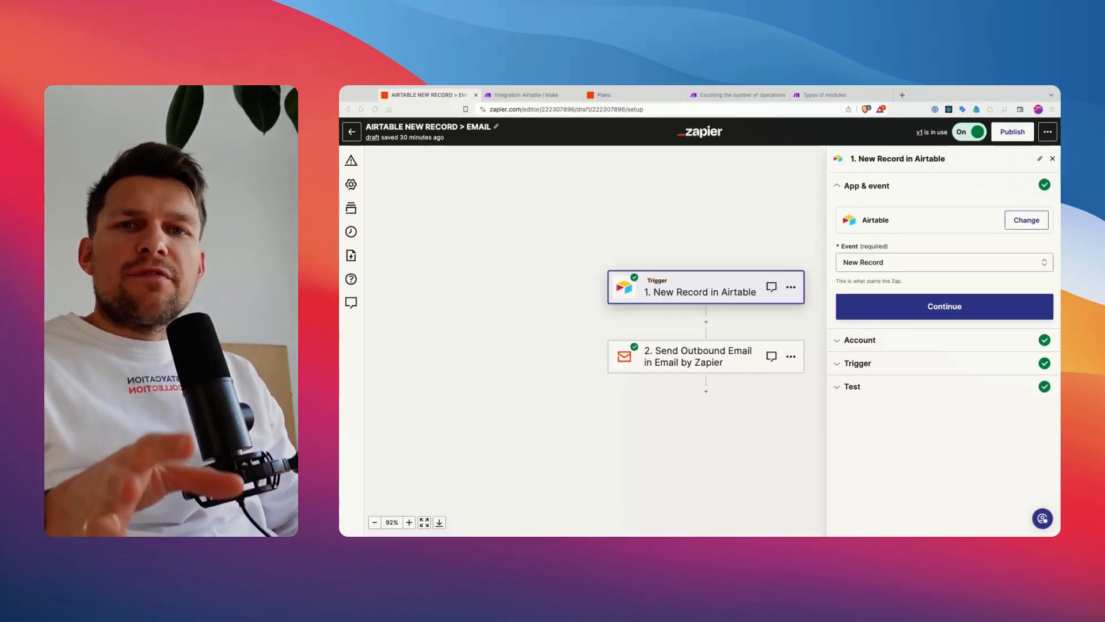
# Step: View the Airtable Watch Records module in the Make scenario and return to the Zapier editor
pyautogui.click(540, 97)
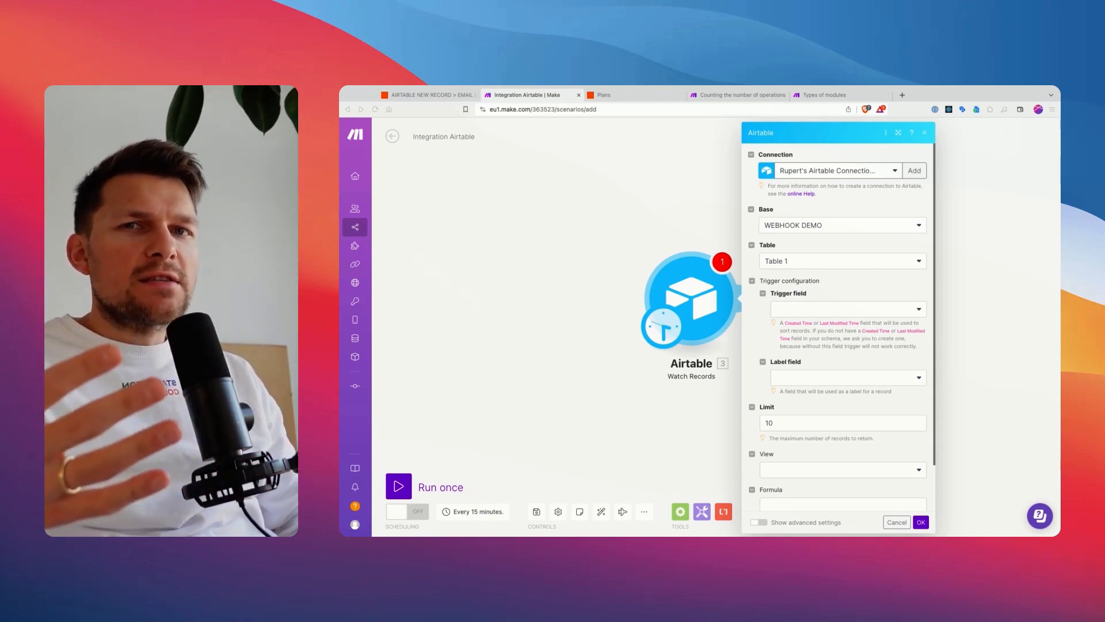
pyautogui.click(426, 95)
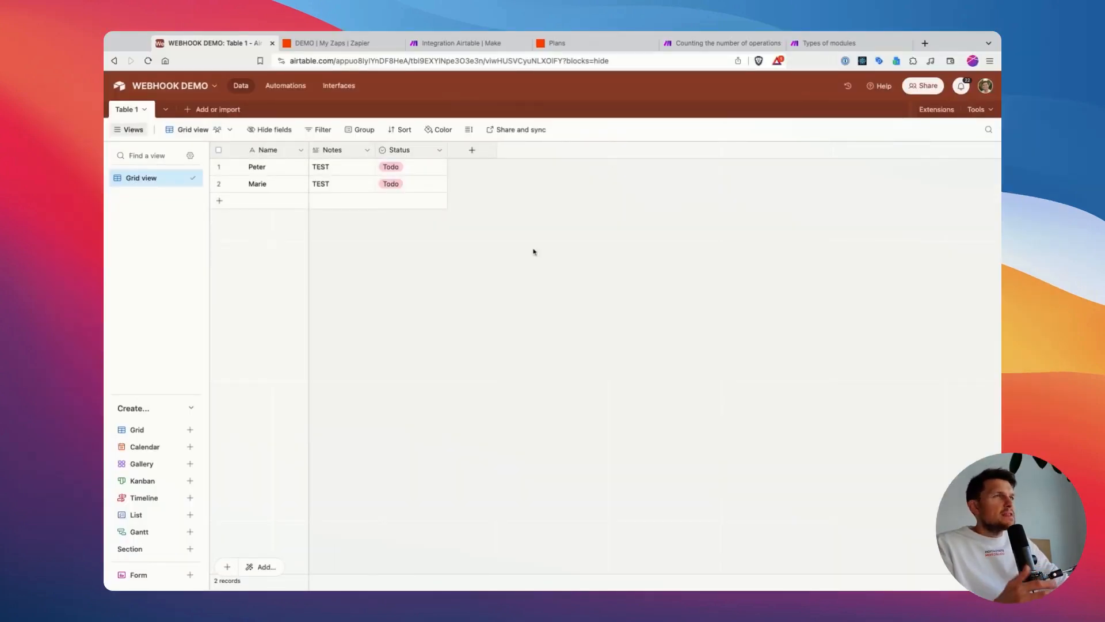
# Step: Set the first record's status to In progress and change it back to Todo
pyautogui.moveTo(290, 176); pyautogui.dragTo(358, 193)
pyautogui.click(423, 166)
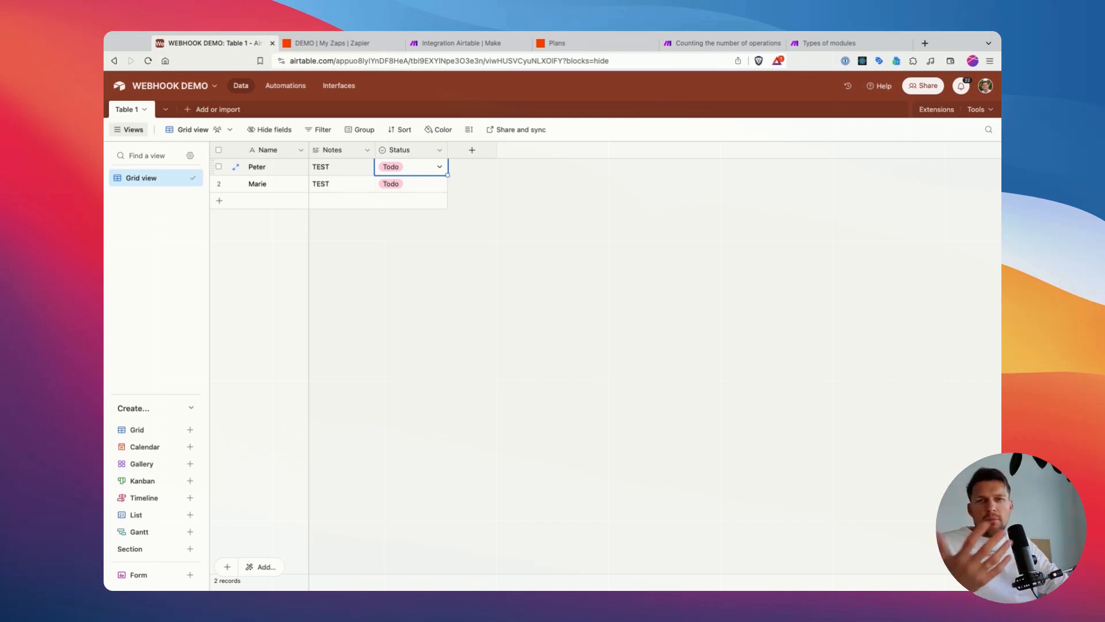
pyautogui.click(422, 168)
pyautogui.click(415, 243)
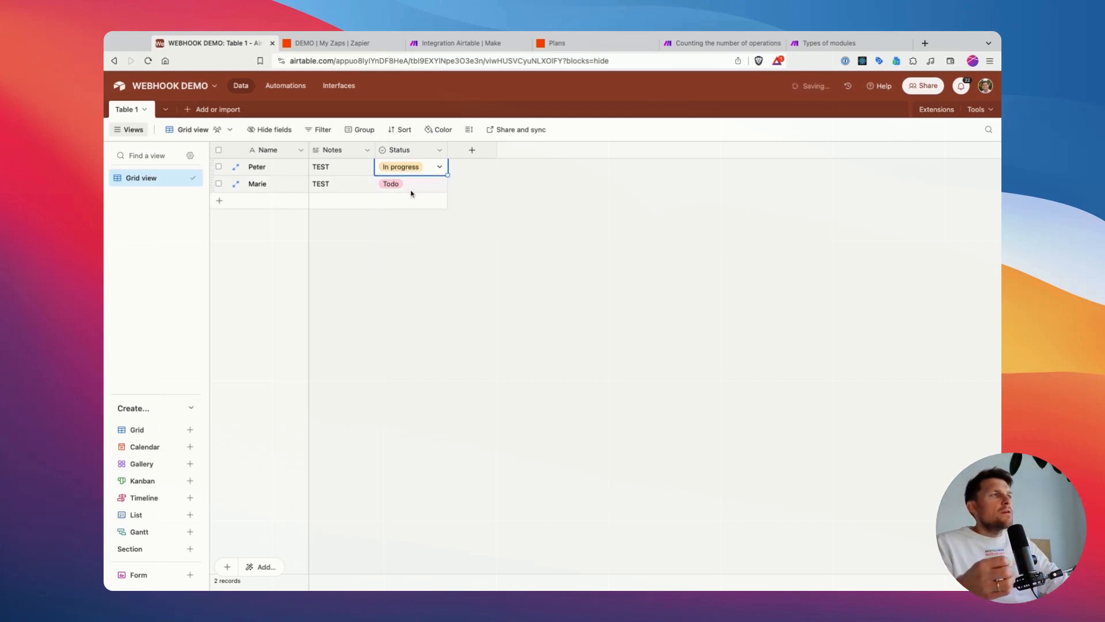
pyautogui.click(413, 171)
pyautogui.click(426, 225)
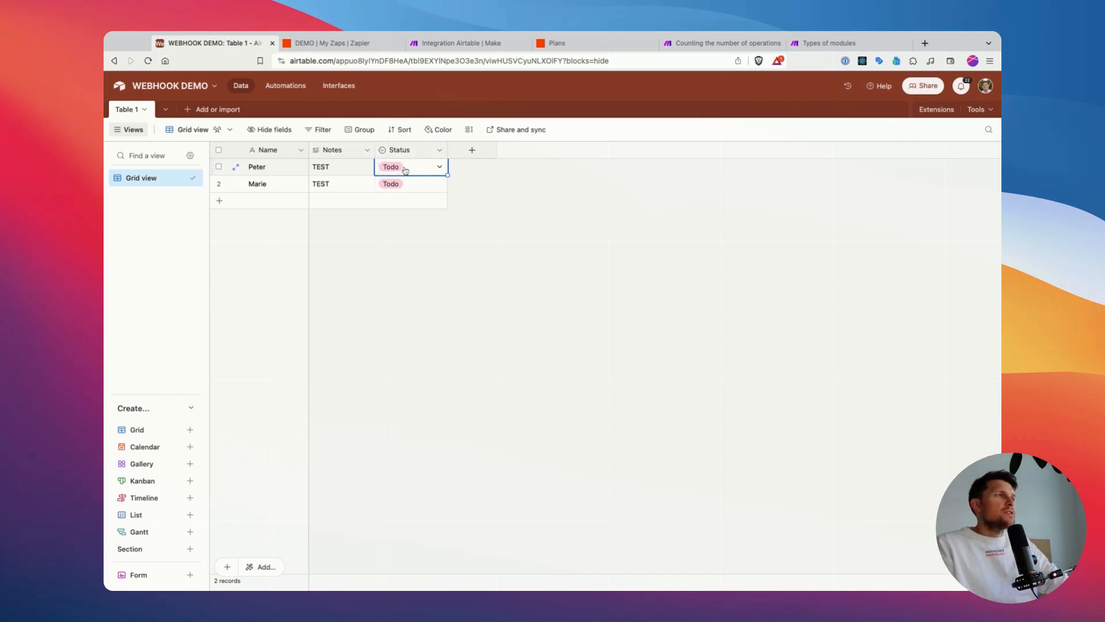
# Step: Start a new automation in the base with the trigger "When record matches conditions"
pyautogui.click(300, 86)
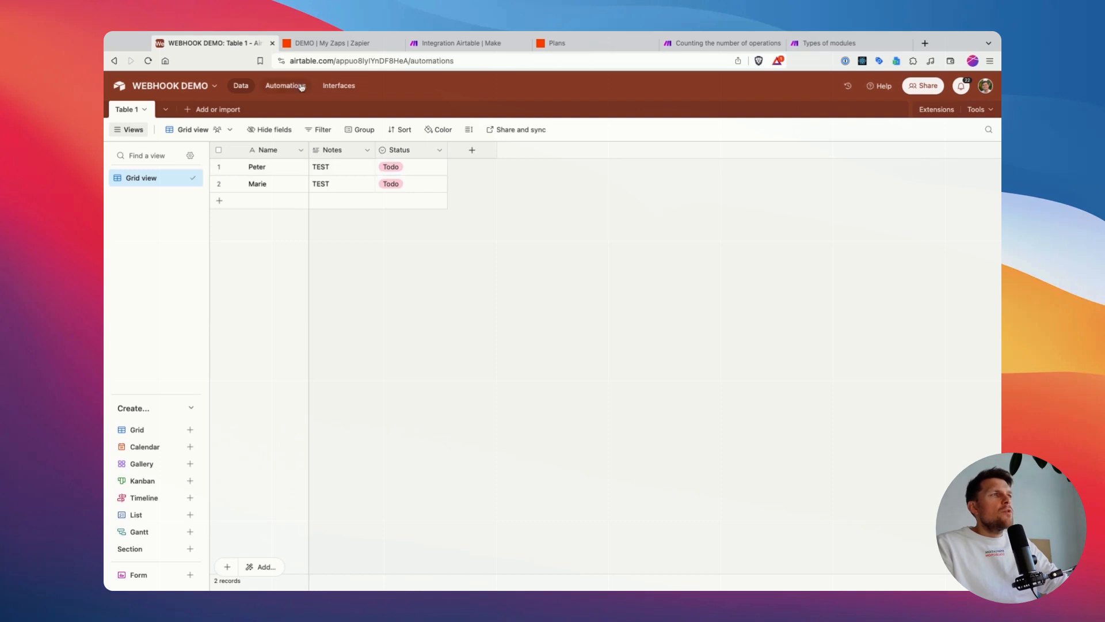
pyautogui.click(690, 176)
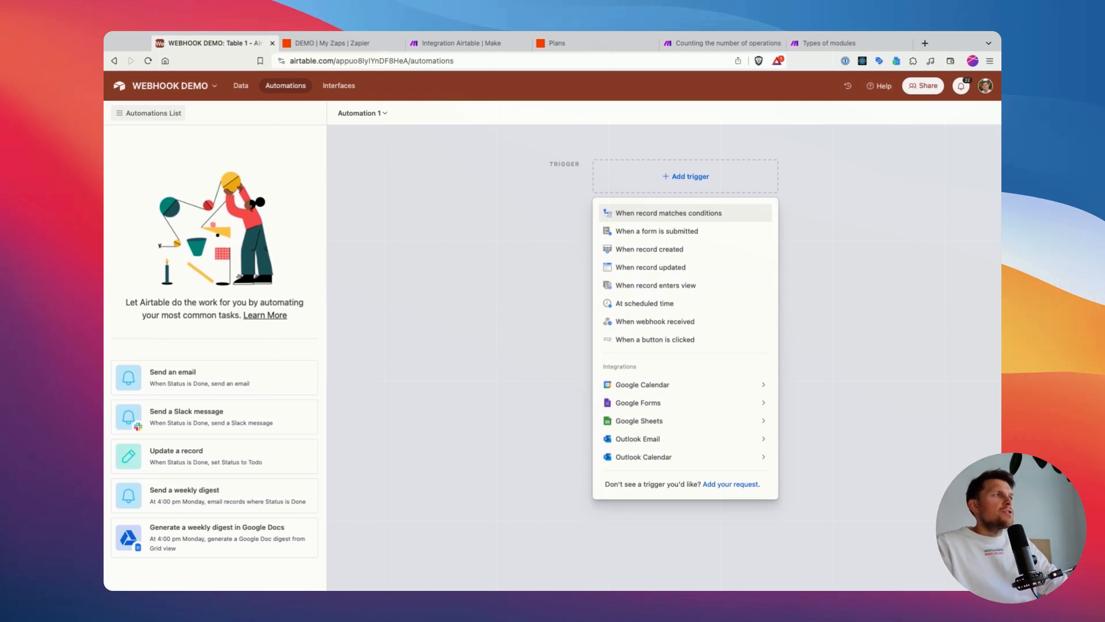
pyautogui.click(667, 213)
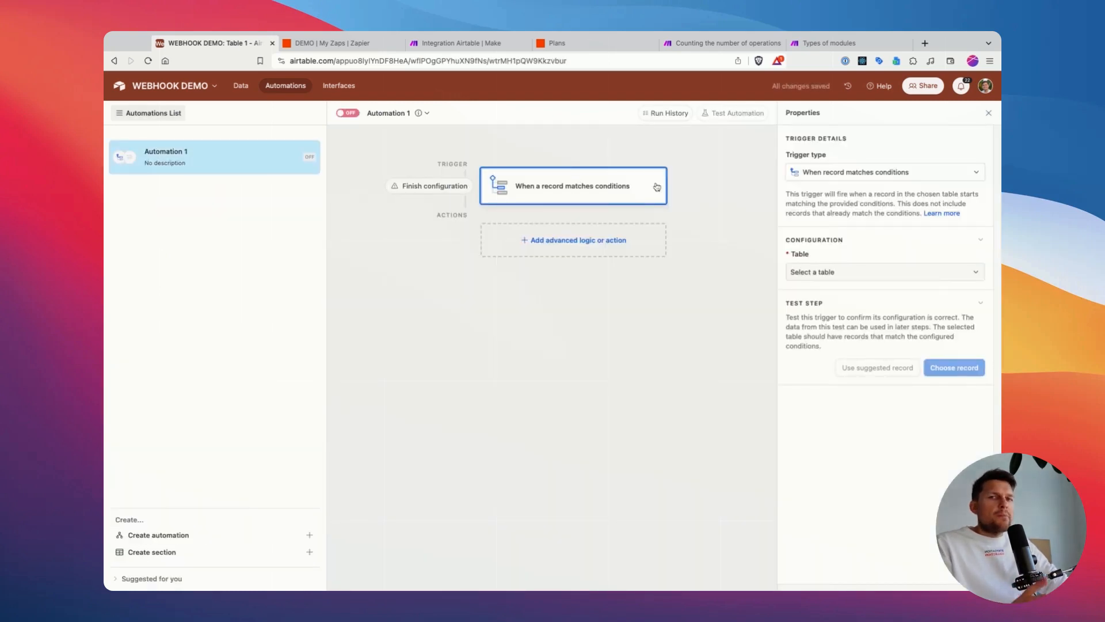
# Step: Configure the trigger to watch Table 1 with the condition that Status is In progress
pyautogui.click(869, 280)
pyautogui.click(829, 308)
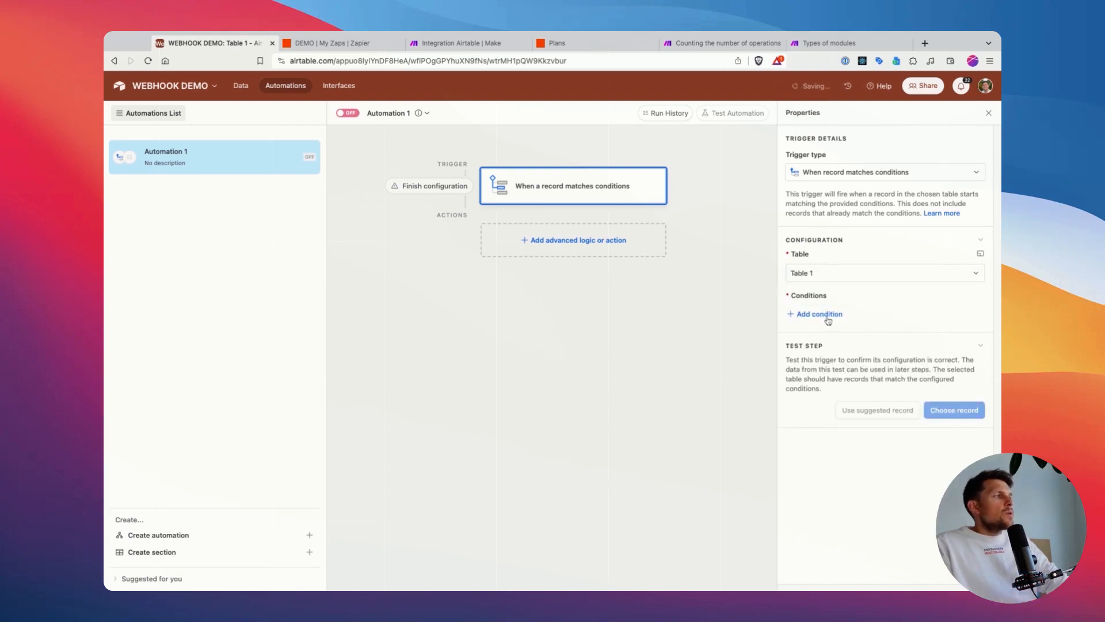
pyautogui.click(841, 315)
pyautogui.click(846, 387)
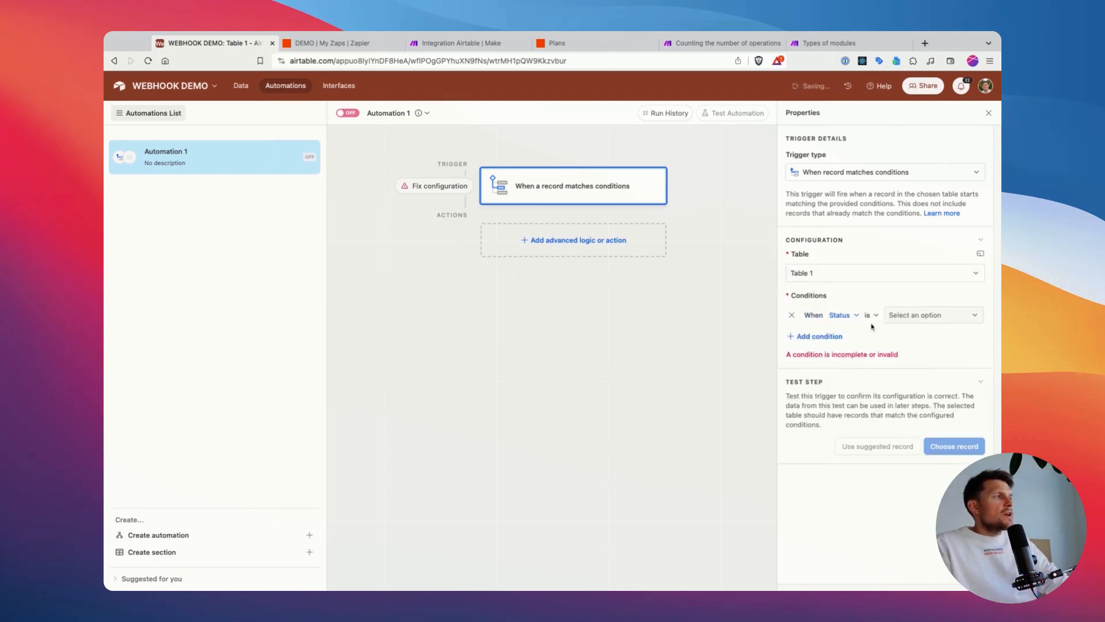
pyautogui.click(898, 316)
pyautogui.click(910, 371)
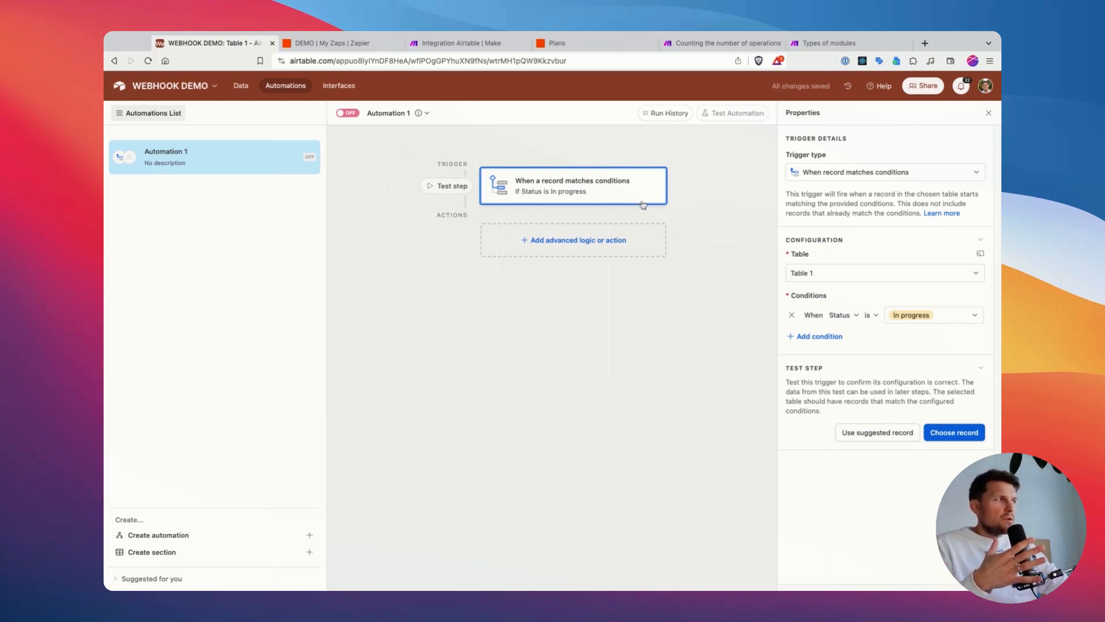
# Step: Add a Run script action and replace its default code with the copied script that posts inputConfig to the Zapier webhook
pyautogui.click(551, 240)
pyautogui.click(528, 462)
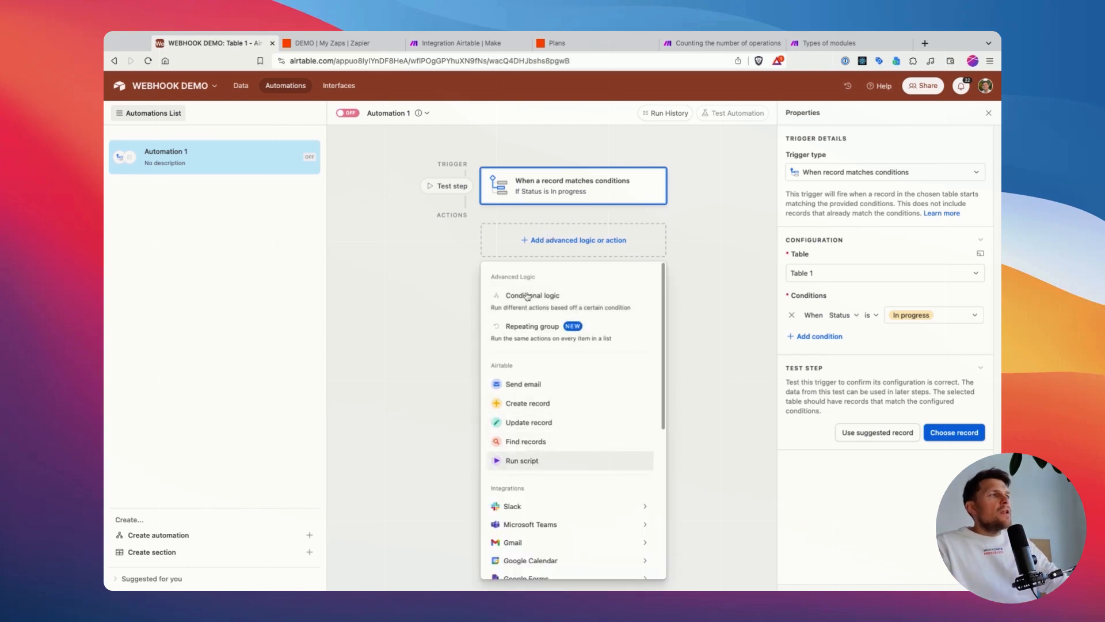
pyautogui.press('BackSpace')
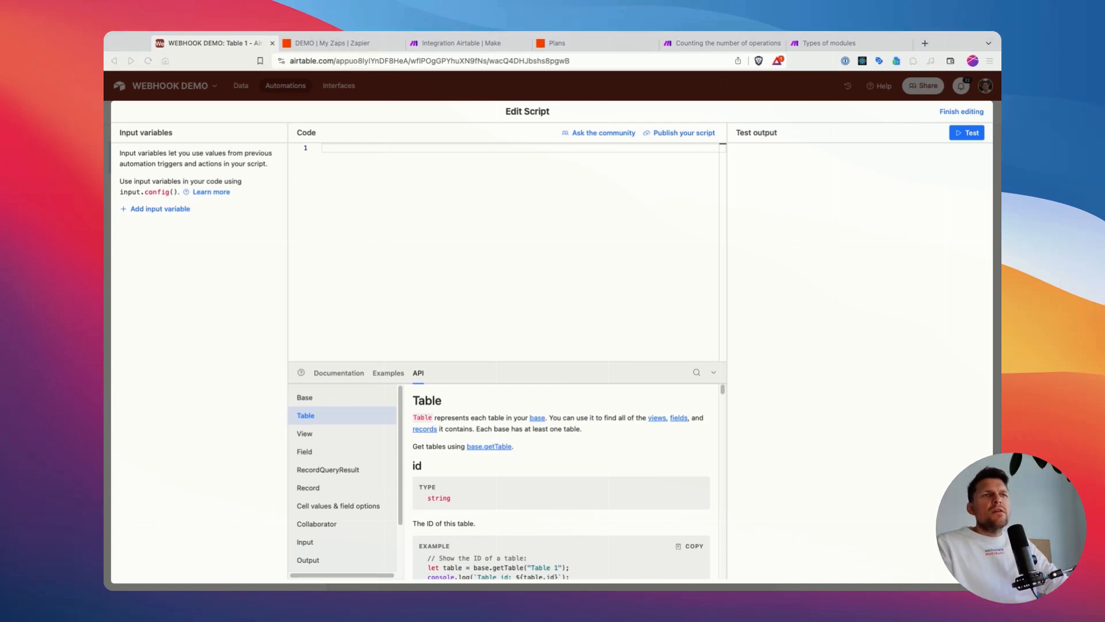
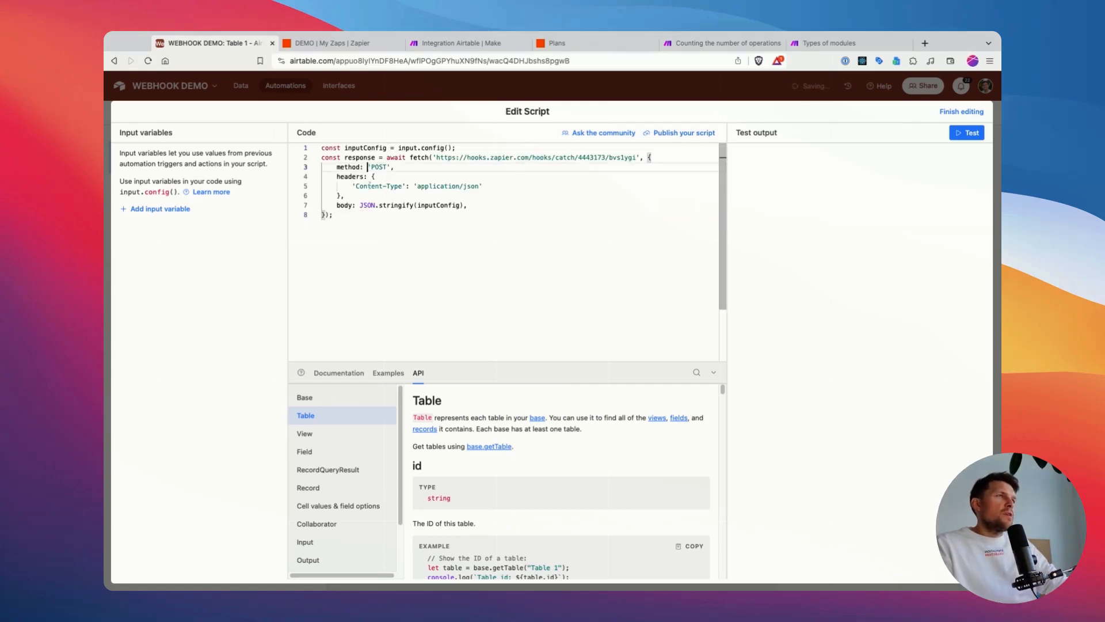
# Step: Examine the pasted script, from the whole fetch request to the inputConfig constant on its first line
pyautogui.moveTo(334, 215); pyautogui.dragTo(308, 142)
pyautogui.click(363, 167)
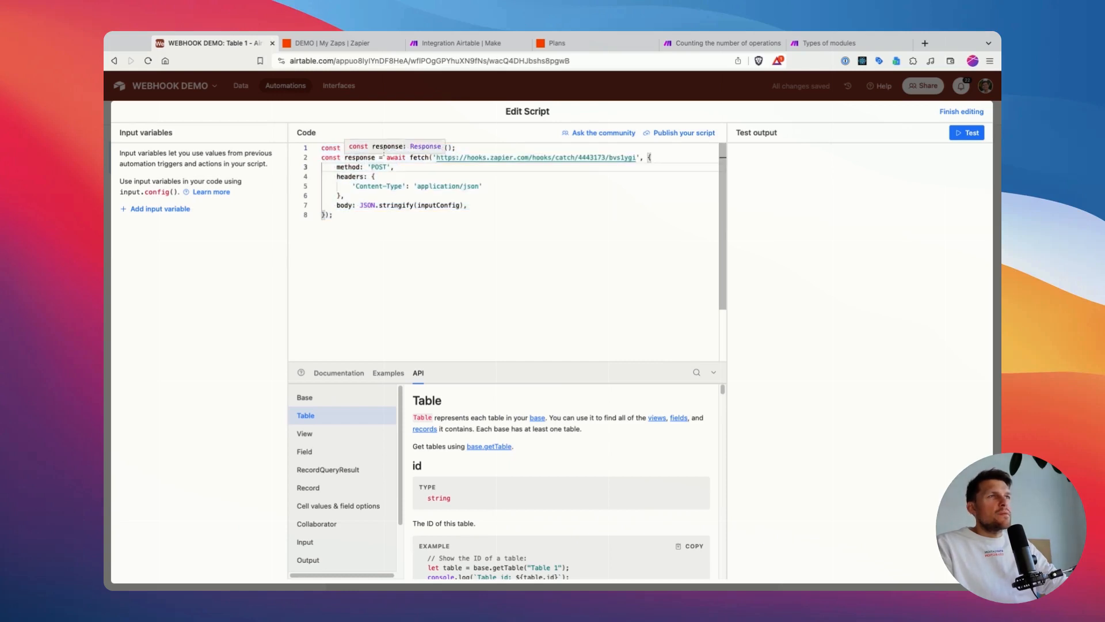
pyautogui.click(390, 149)
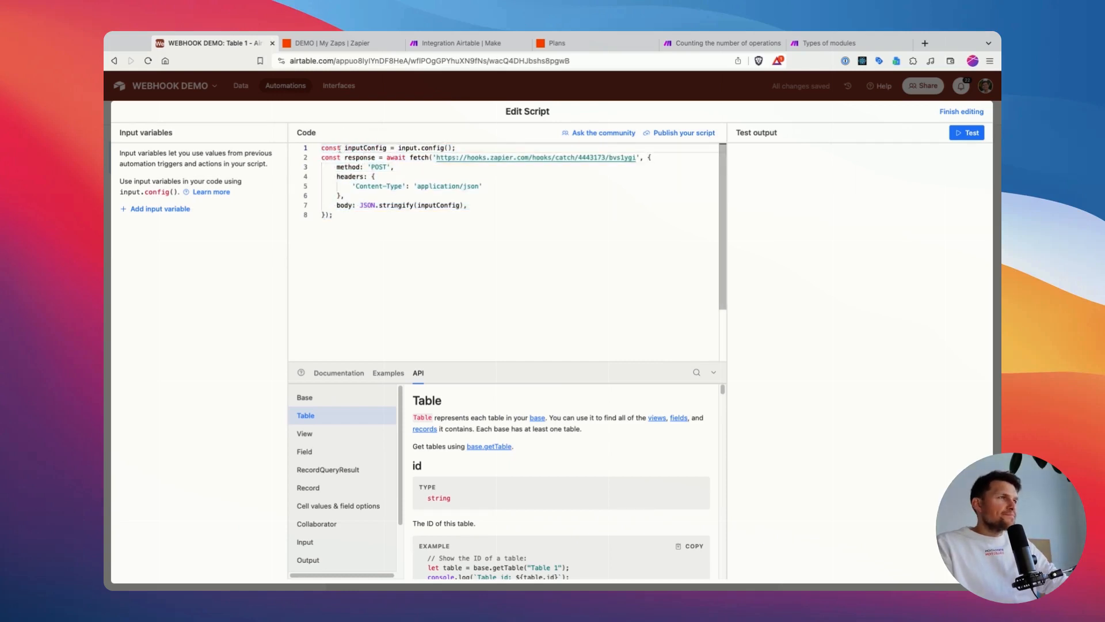
pyautogui.moveTo(322, 148); pyautogui.dragTo(335, 215)
pyautogui.click(335, 215)
pyautogui.click(368, 166)
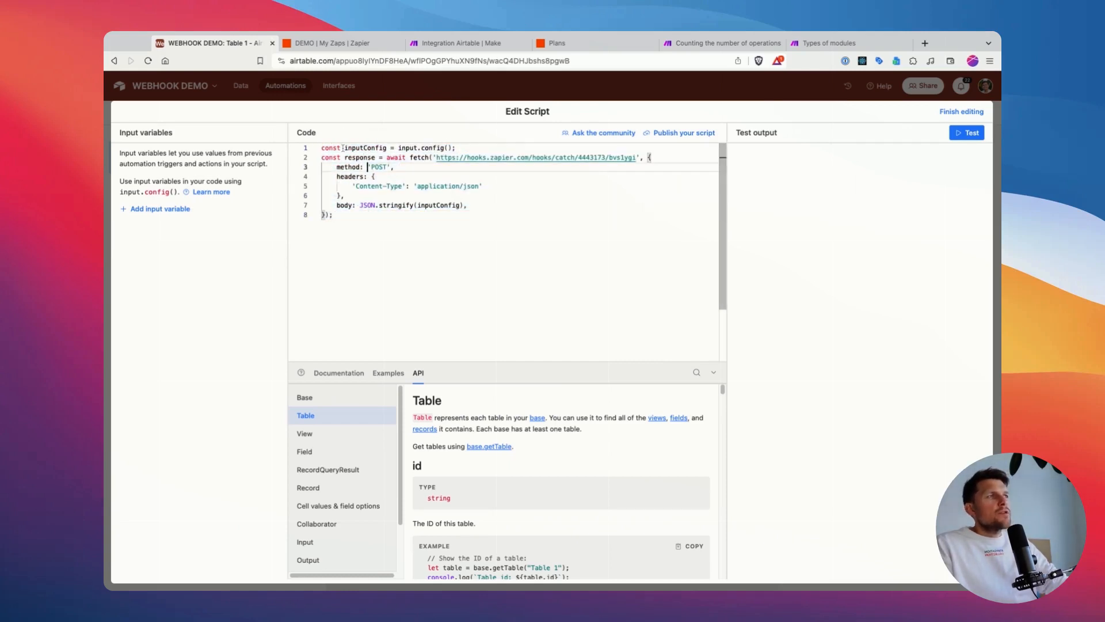
pyautogui.moveTo(337, 148); pyautogui.dragTo(395, 148)
pyautogui.doubleClick(375, 148)
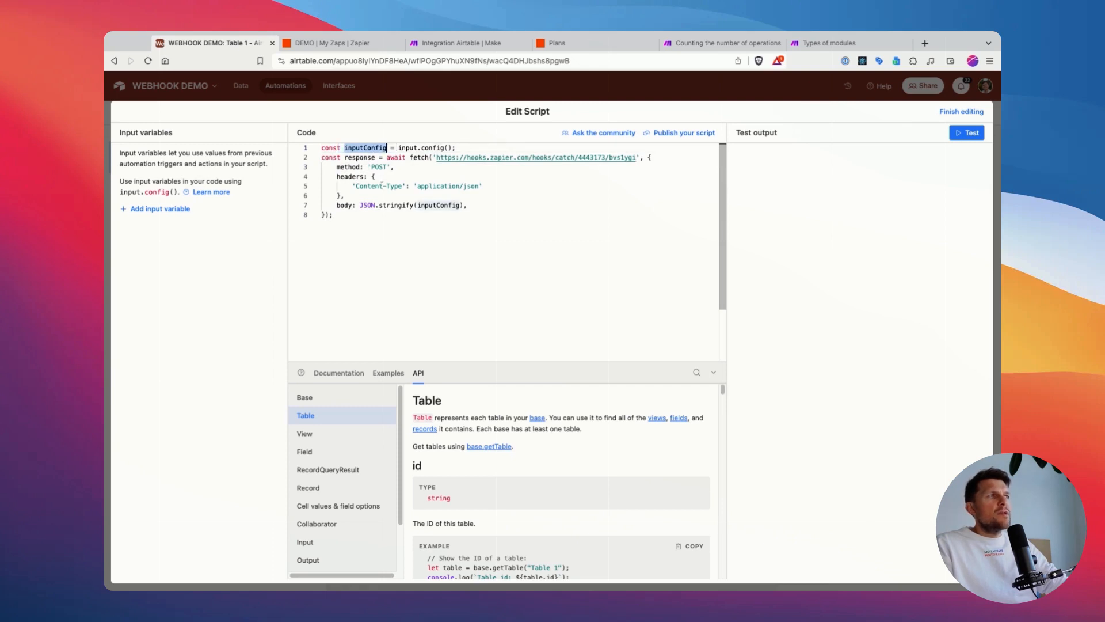
# Step: Add an input variable named notes and fill its value with the trigger record's Notes field
pyautogui.click(149, 210)
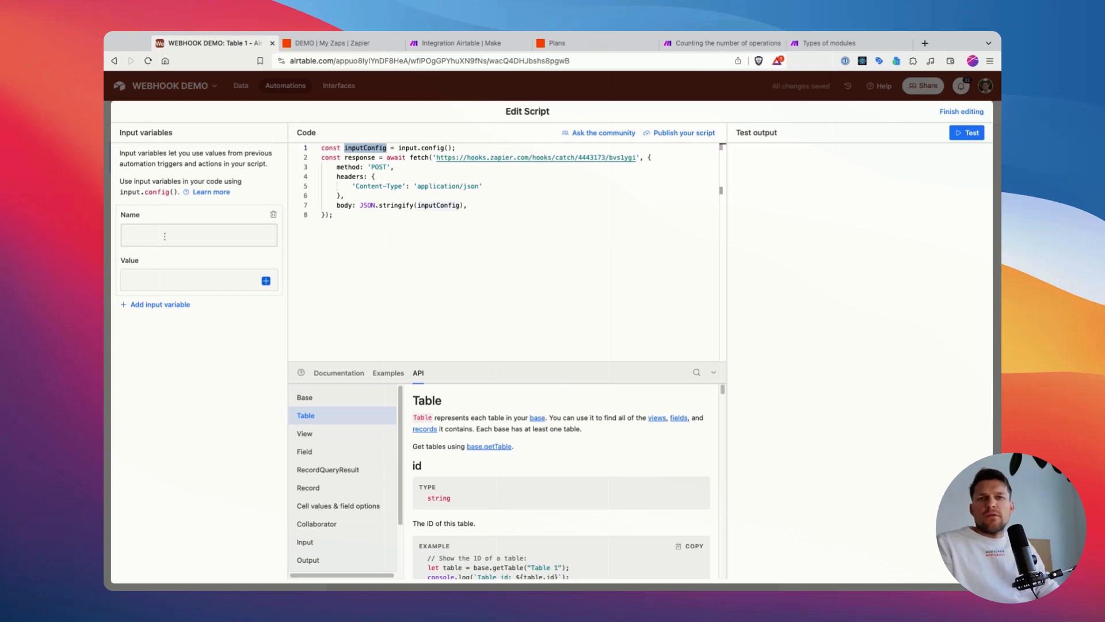
pyautogui.write('notes')
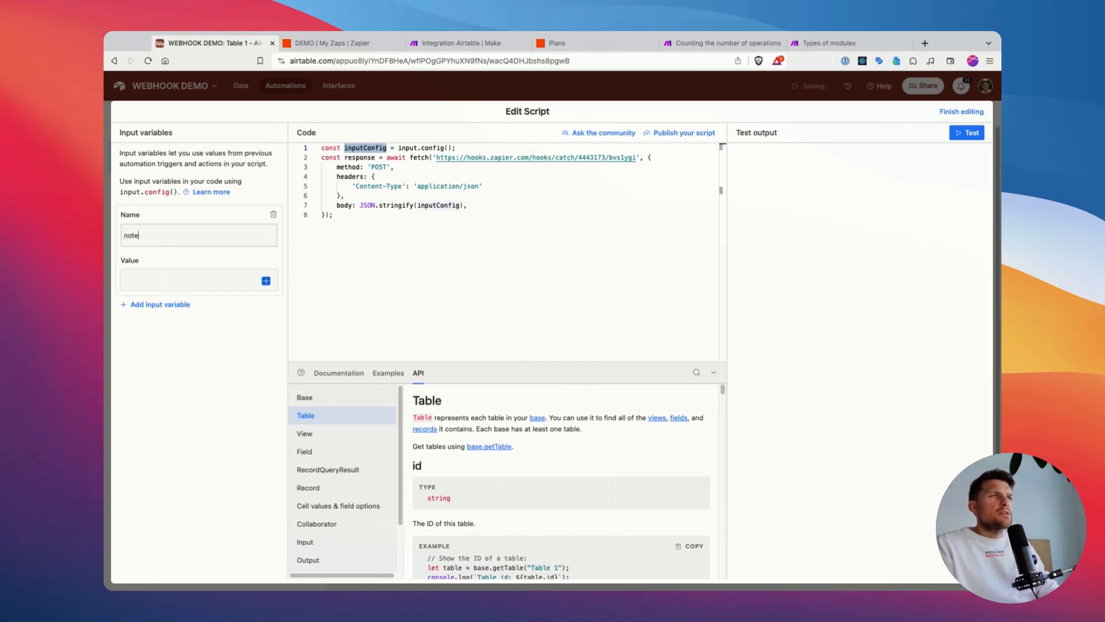
pyautogui.click(266, 280)
pyautogui.scroll(-1, 305, 394)
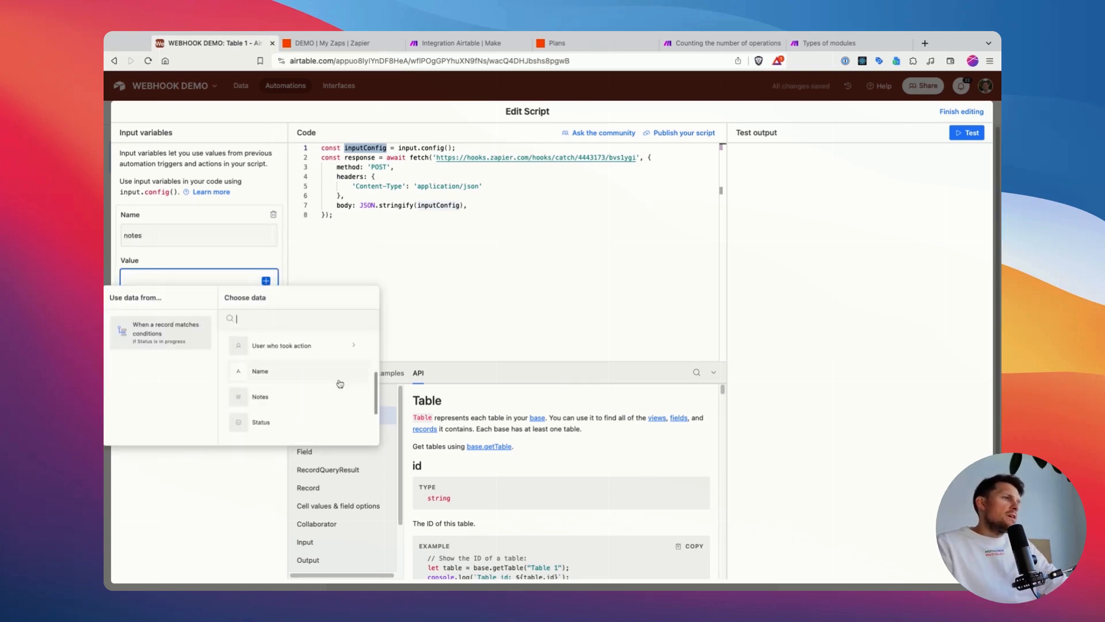
pyautogui.scroll(-2, 294, 411)
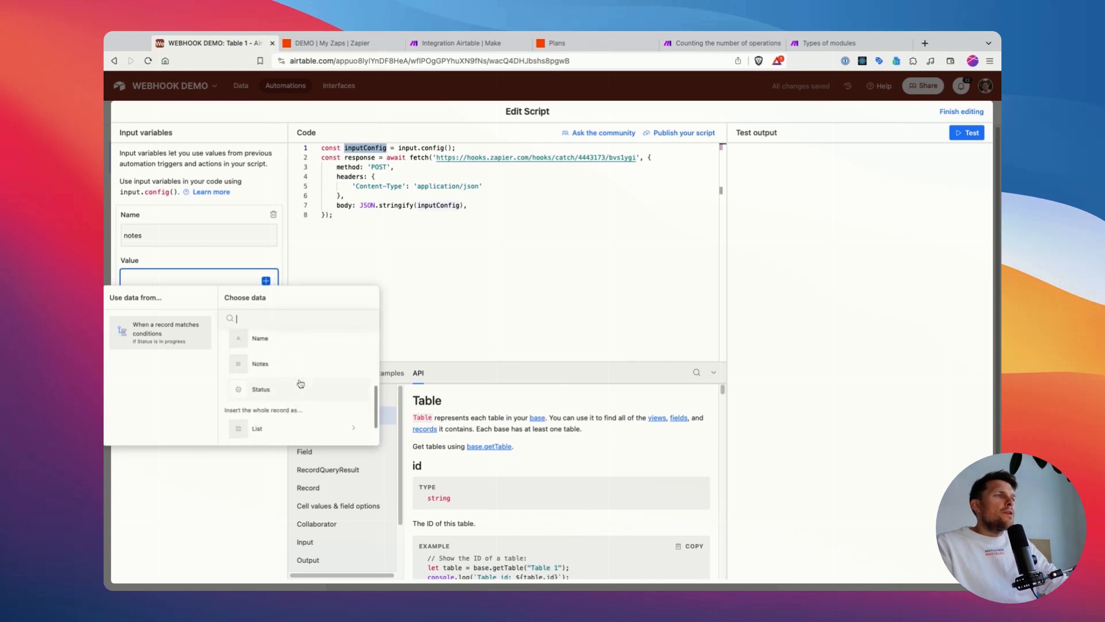
pyautogui.click(282, 363)
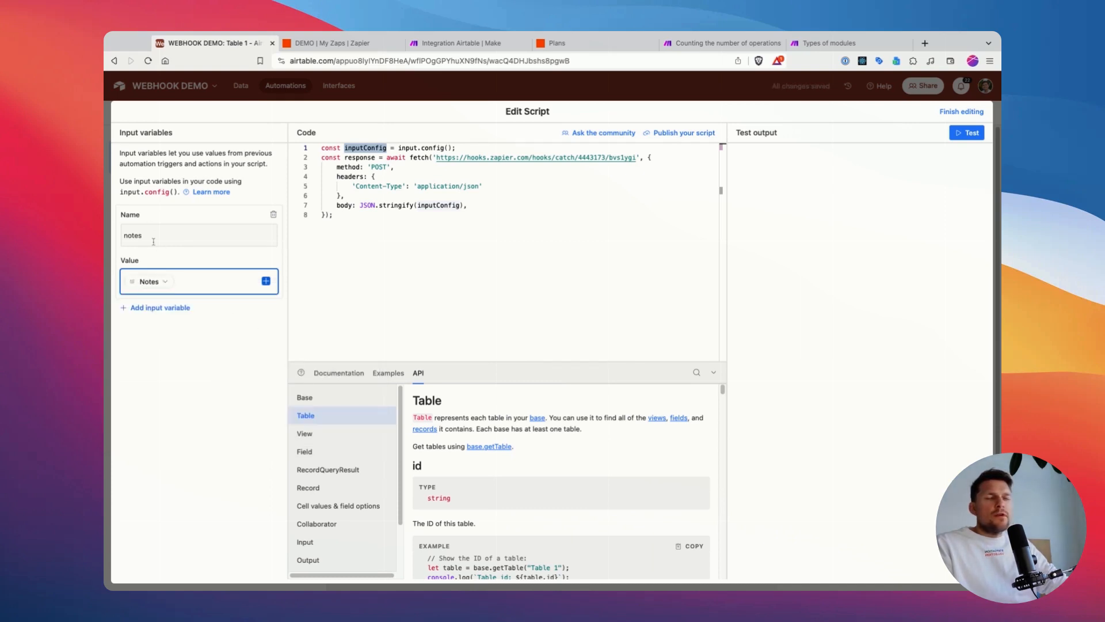
# Step: Add a second input variable named recId and fill its value with the Airtable record ID
pyautogui.click(164, 308)
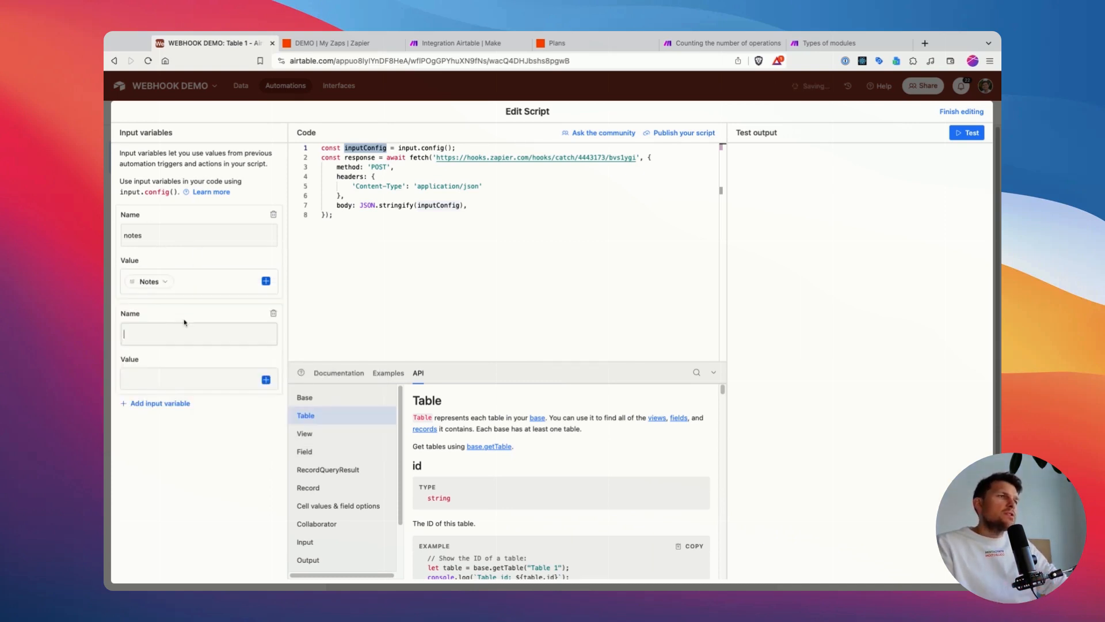
pyautogui.write('recid')
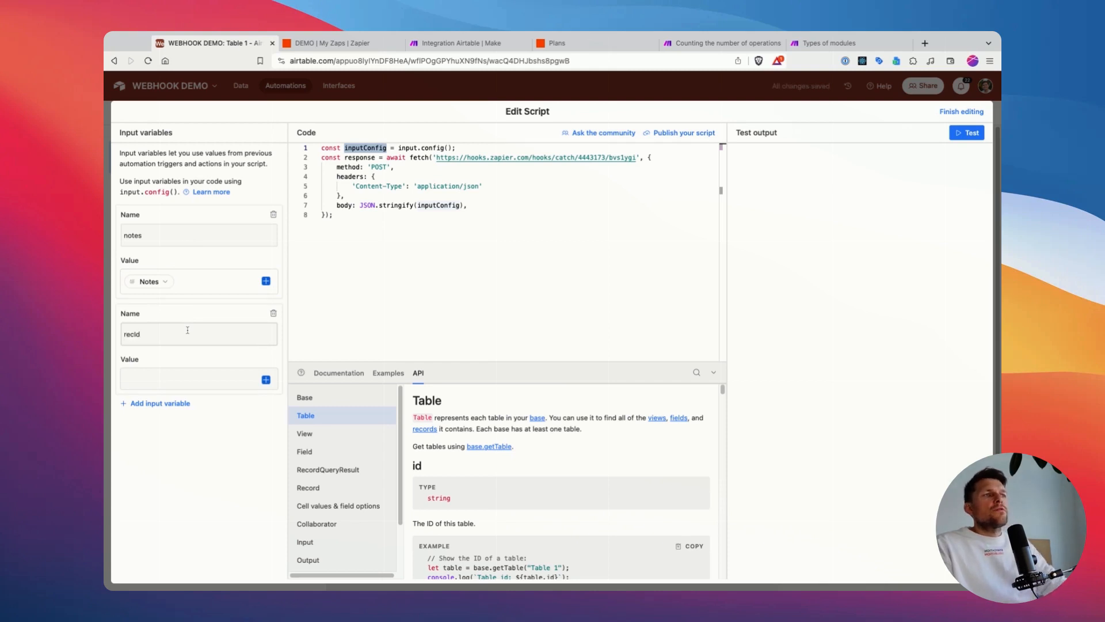
pyautogui.click(273, 380)
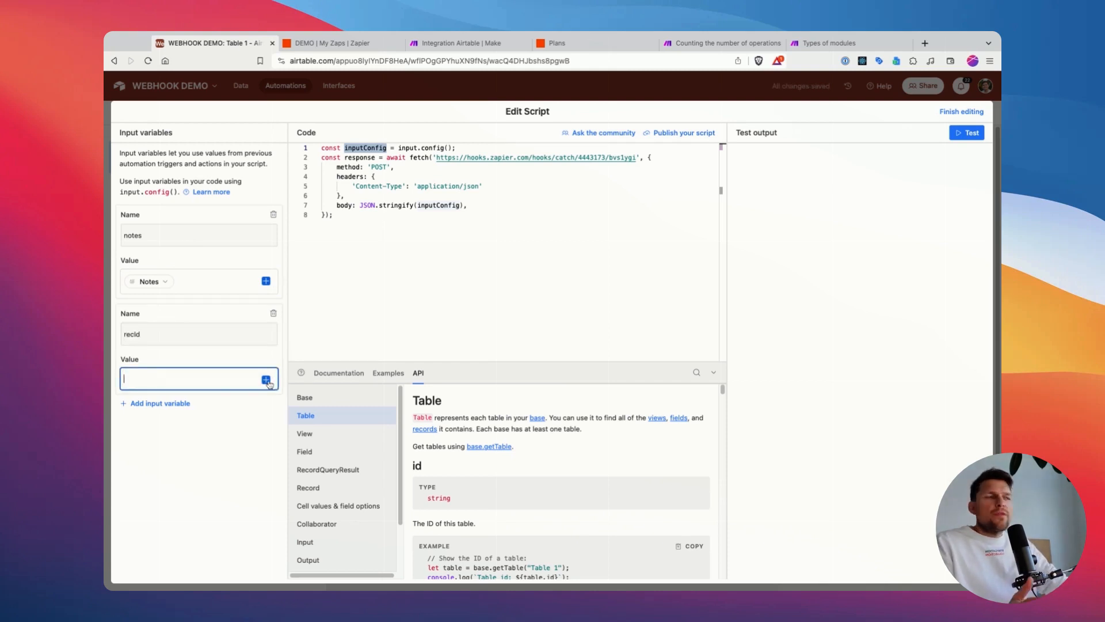
pyautogui.click(267, 380)
pyautogui.click(281, 509)
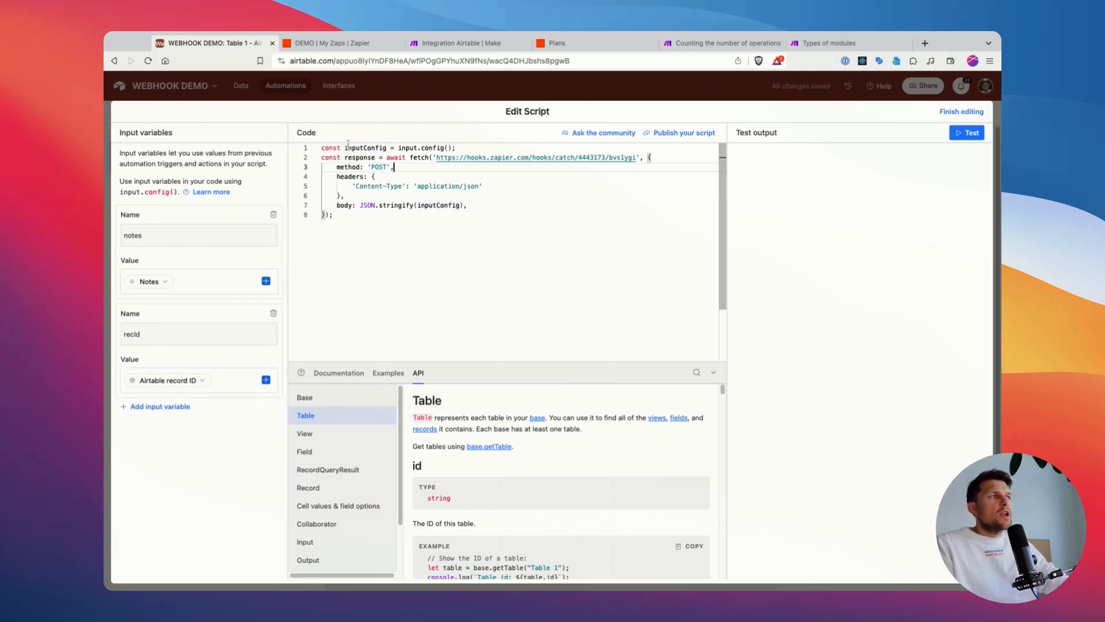
# Step: Comment out the fetch request in the script and add the line console.log(inputConfig) above it
pyautogui.doubleClick(367, 148)
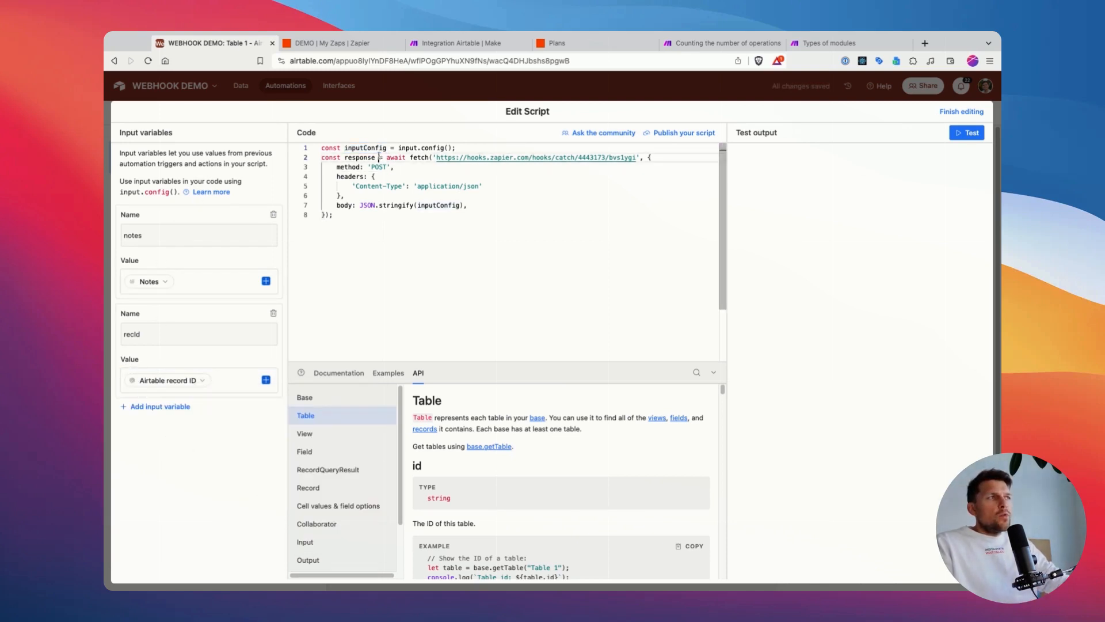
pyautogui.moveTo(321, 167)
pyautogui.mouseDown()
pyautogui.moveTo(349, 216)
pyautogui.moveTo(311, 164)
pyautogui.mouseUp()
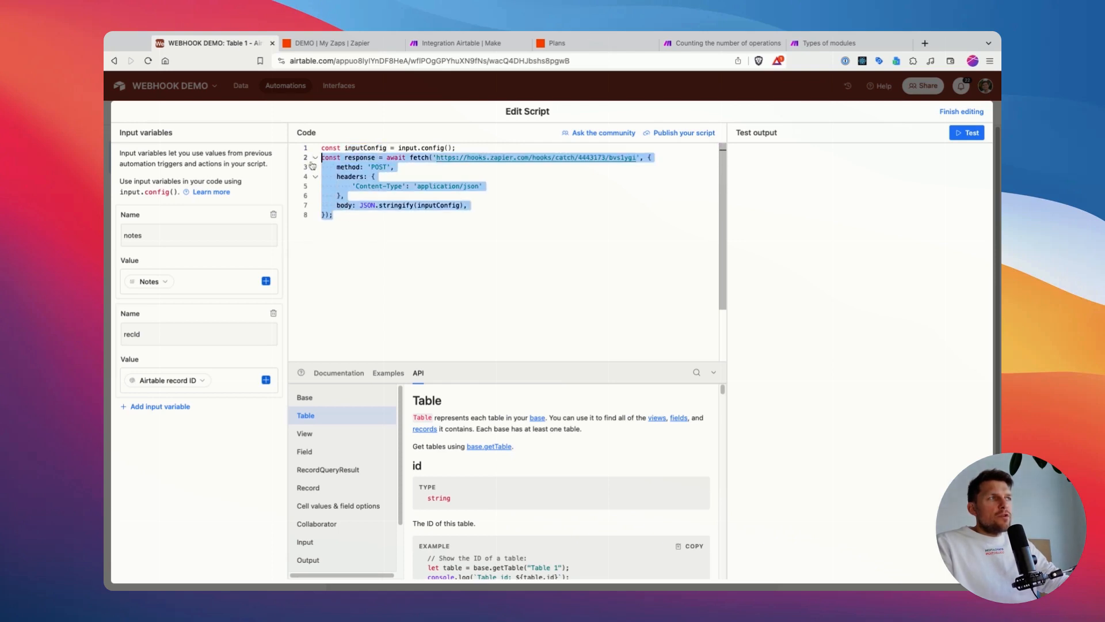
pyautogui.press('super+slash')
pyautogui.press('Return')
pyautogui.press('Up')
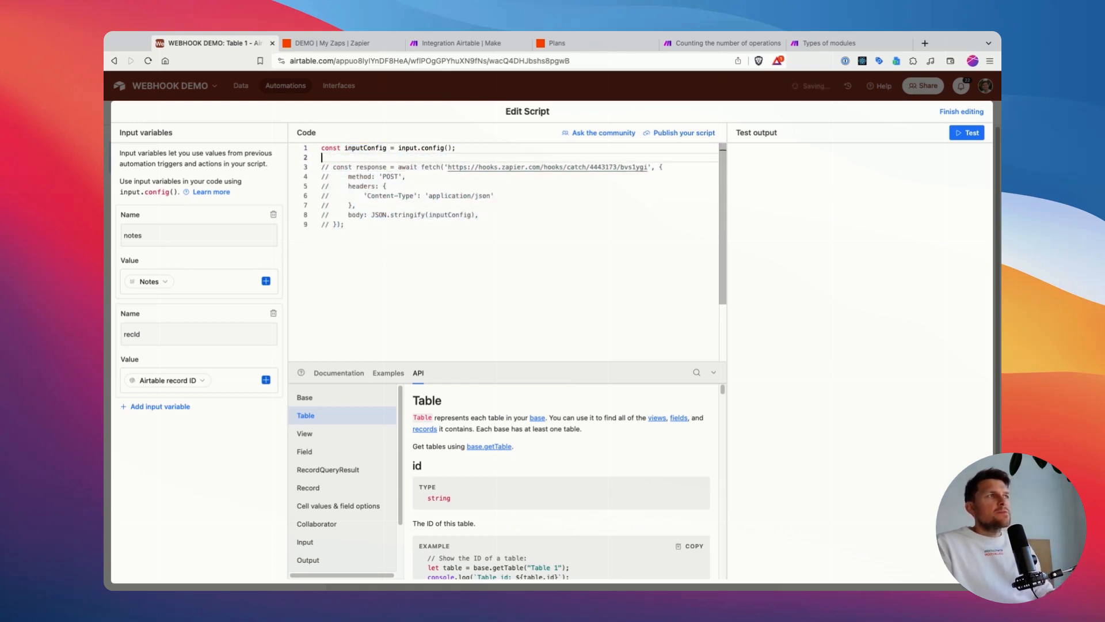
pyautogui.write('console.log(inputConfig')
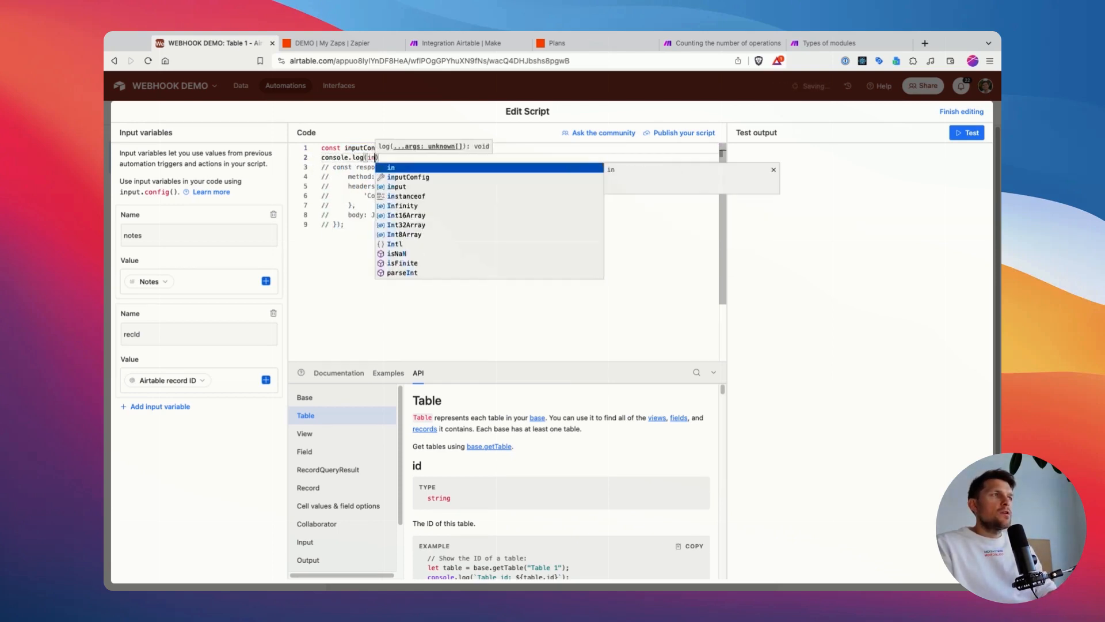
# Step: Try to test the script with a matching record, and leave the script editor
pyautogui.press('super+Return')
pyautogui.click(656, 398)
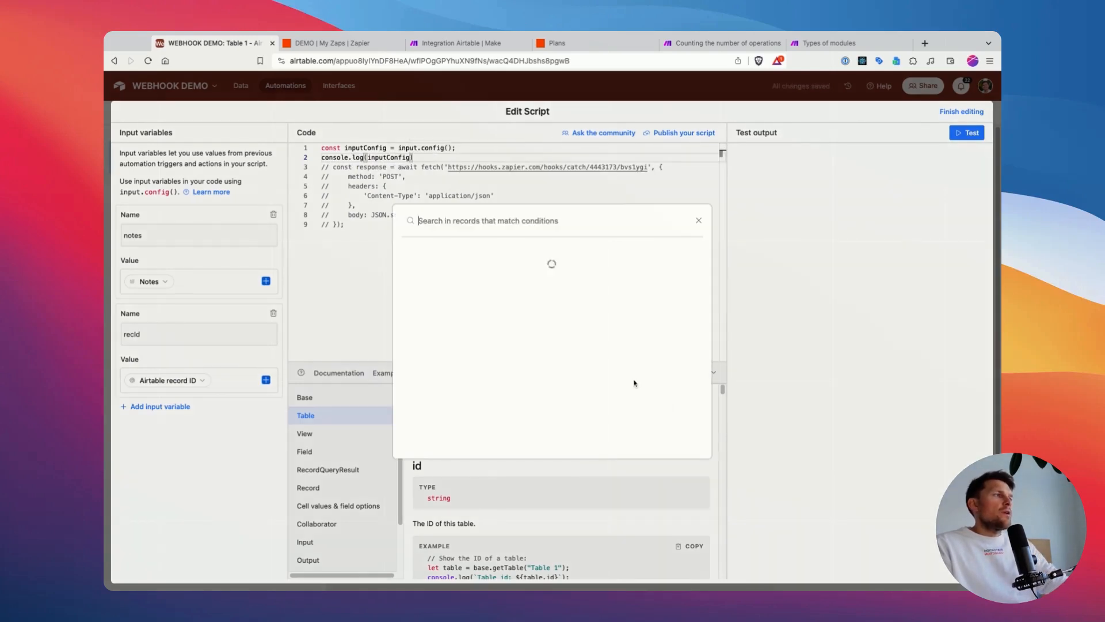
pyautogui.press('Escape')
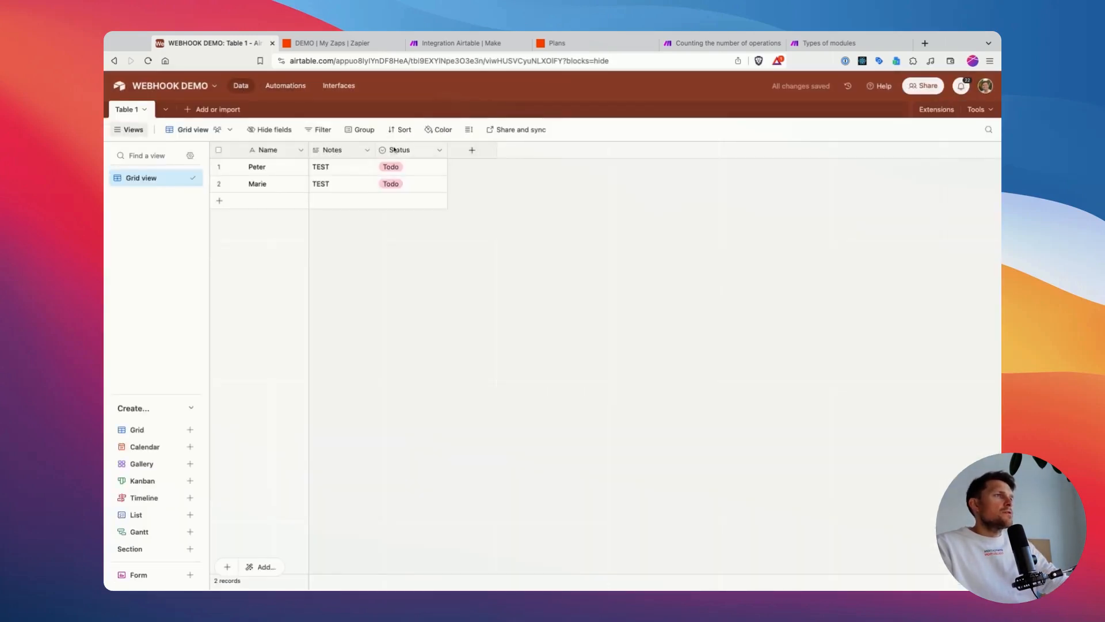
# Step: Set the first record's status in Table 1 to In progress and return to the automation
pyautogui.doubleClick(411, 167)
pyautogui.click(423, 240)
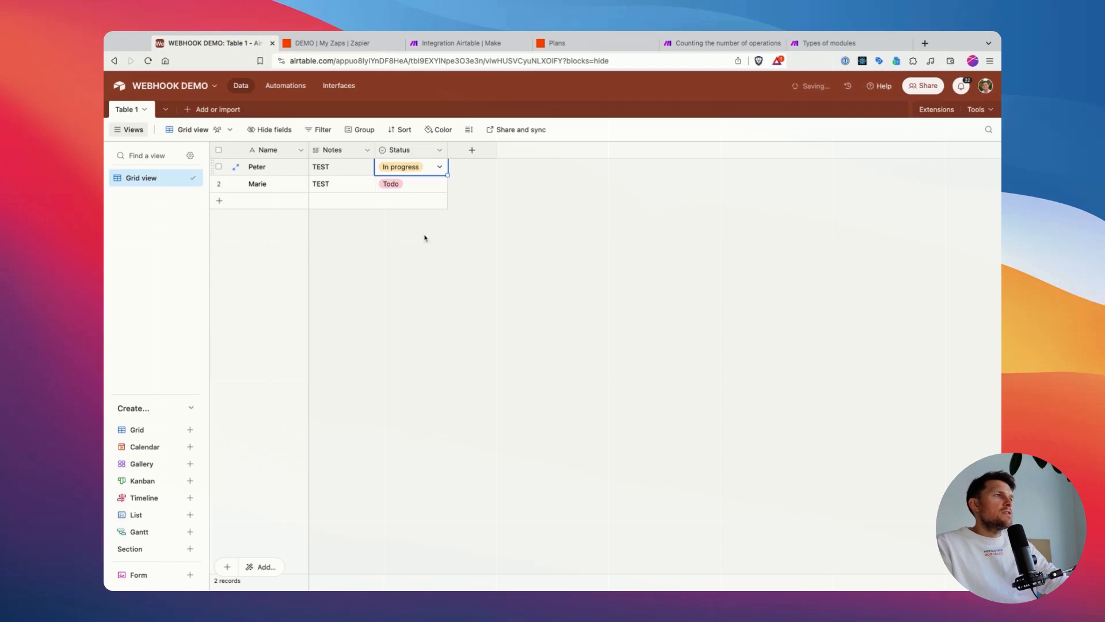
pyautogui.click(303, 88)
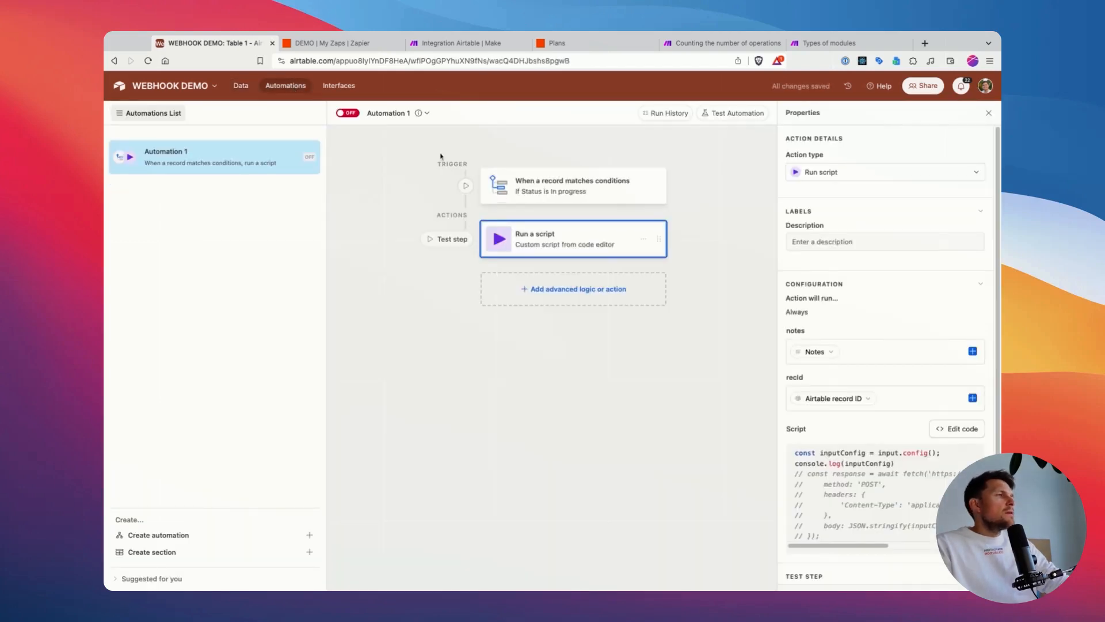
# Step: Rename Automation 1 as TRIGGER ZAP
pyautogui.click(426, 115)
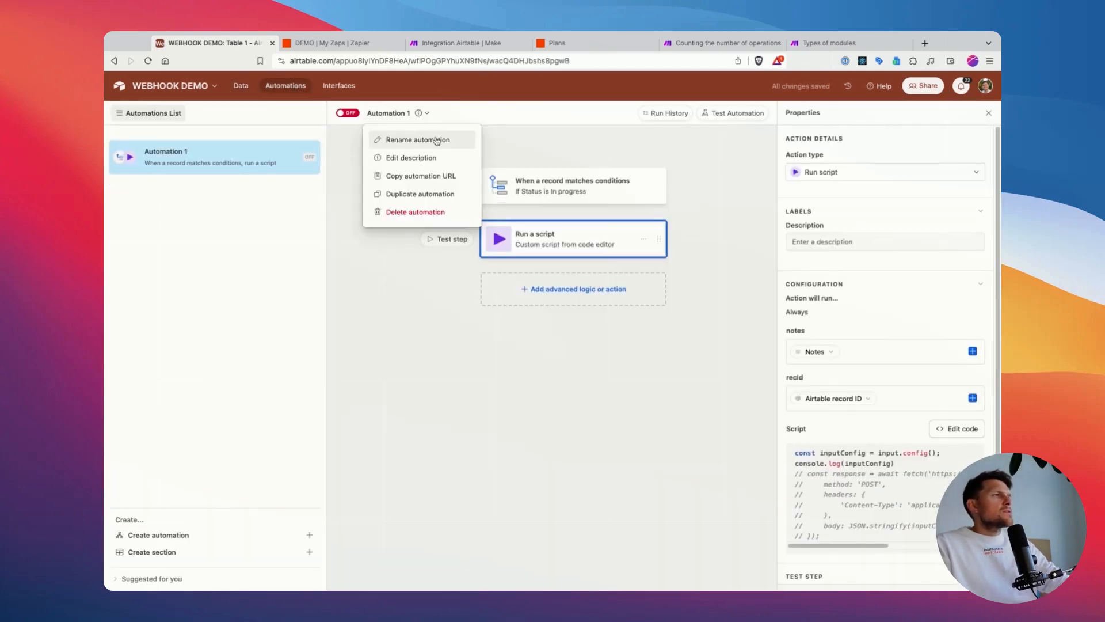
pyautogui.click(436, 140)
pyautogui.write('CALL ZAPIER')
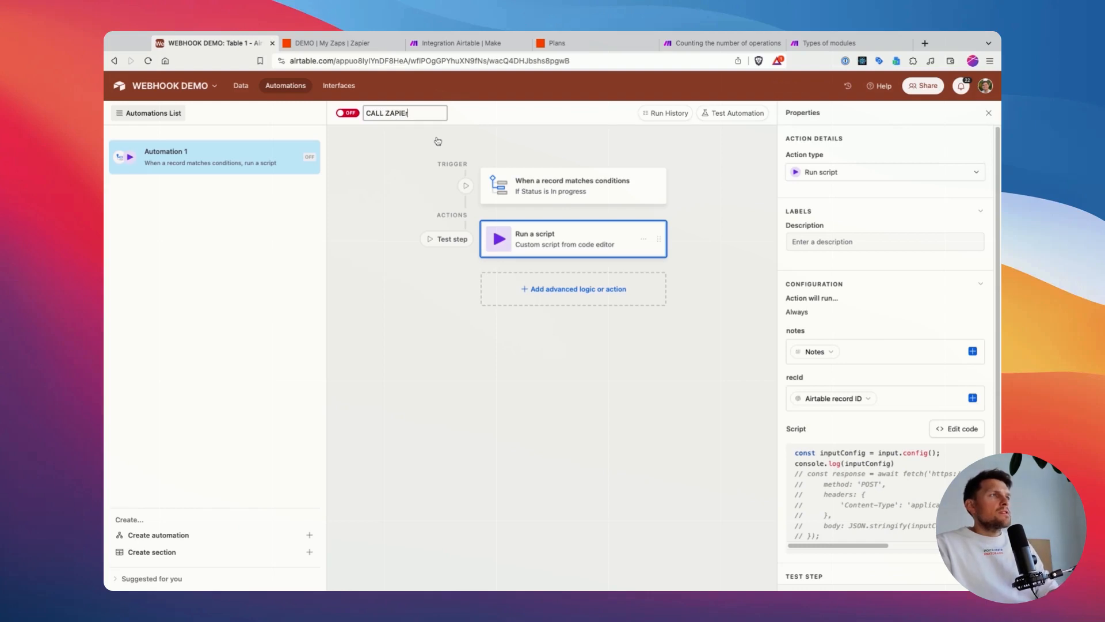
pyautogui.press('super+BackSpace')
pyautogui.write('TRIGGER')
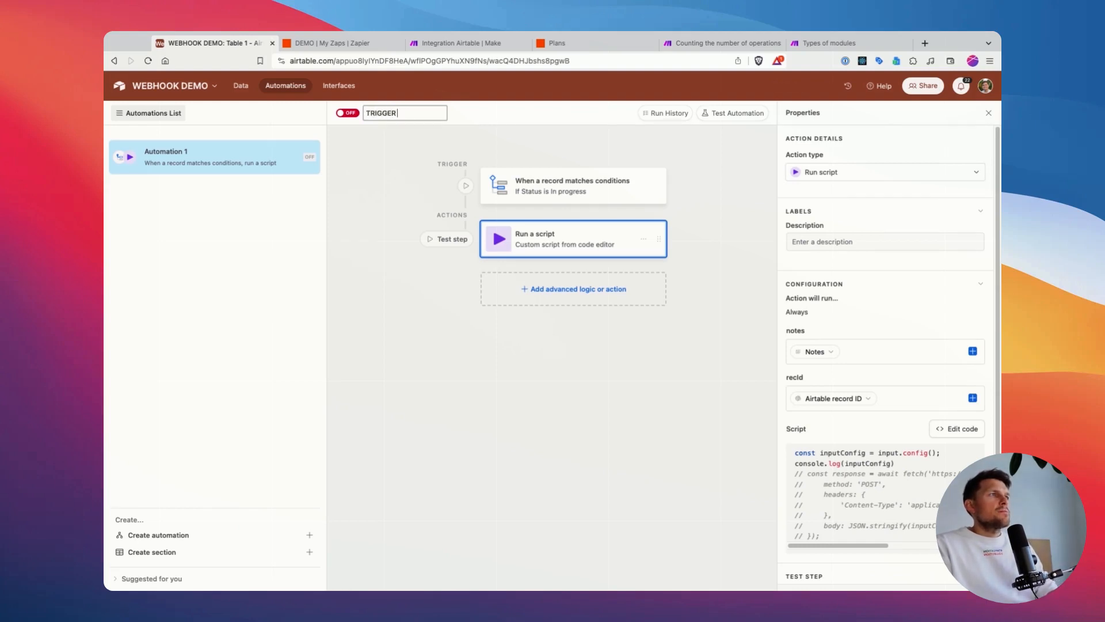
pyautogui.write('ZAP')
pyautogui.press('Return')
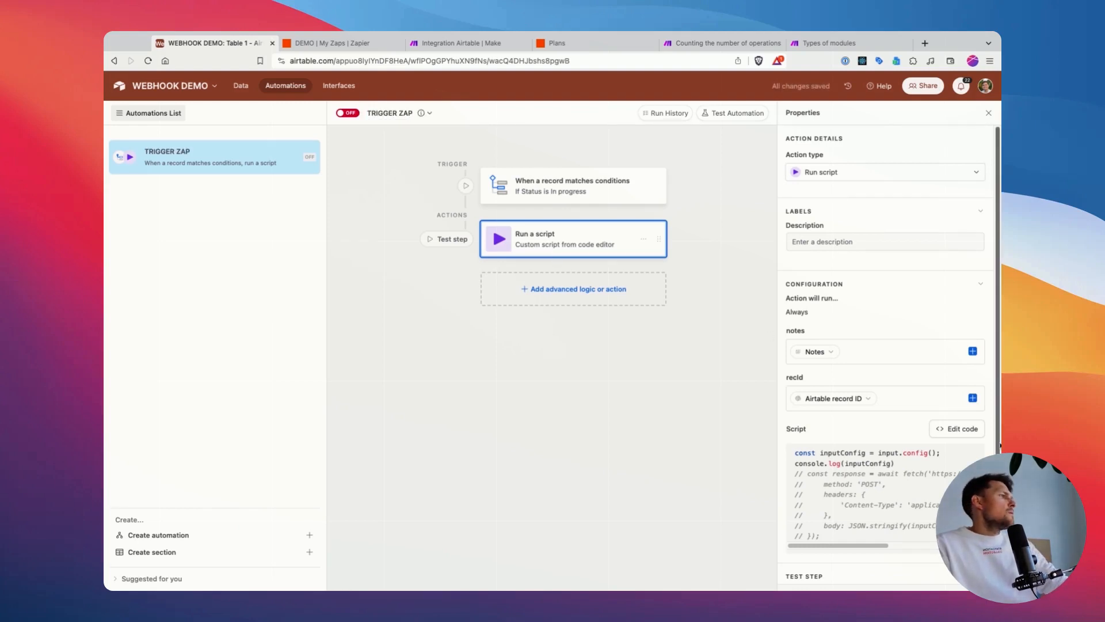
# Step: Reopen the script for editing, run the tests for the trigger and script steps, and inspect the logged notes and recId values
pyautogui.click(967, 430)
pyautogui.click(346, 185)
pyautogui.press('super+Return')
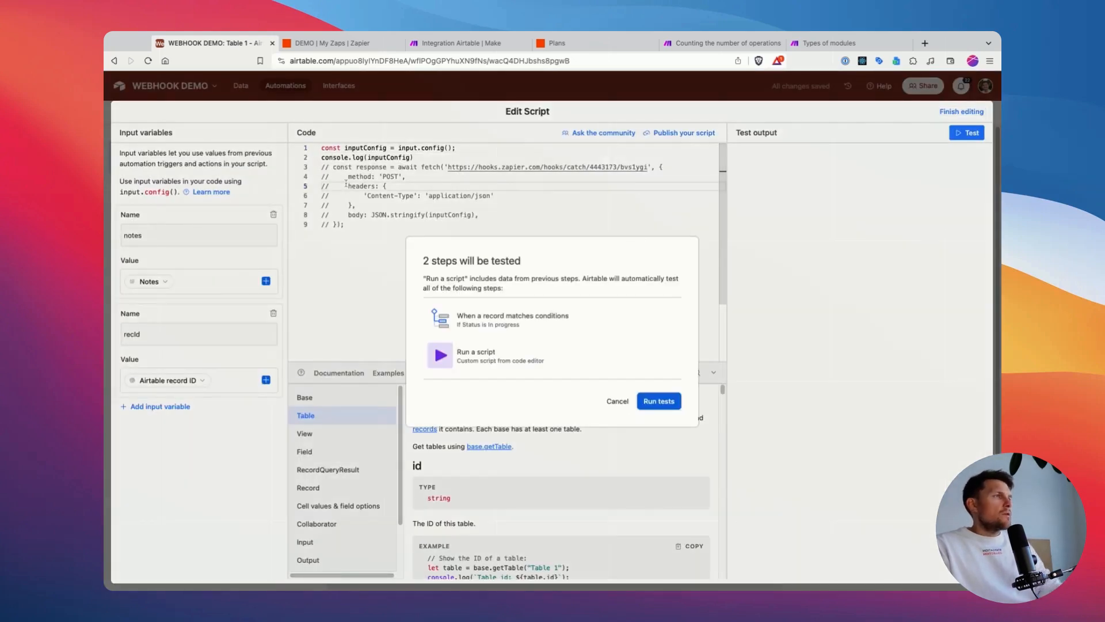
pyautogui.click(659, 401)
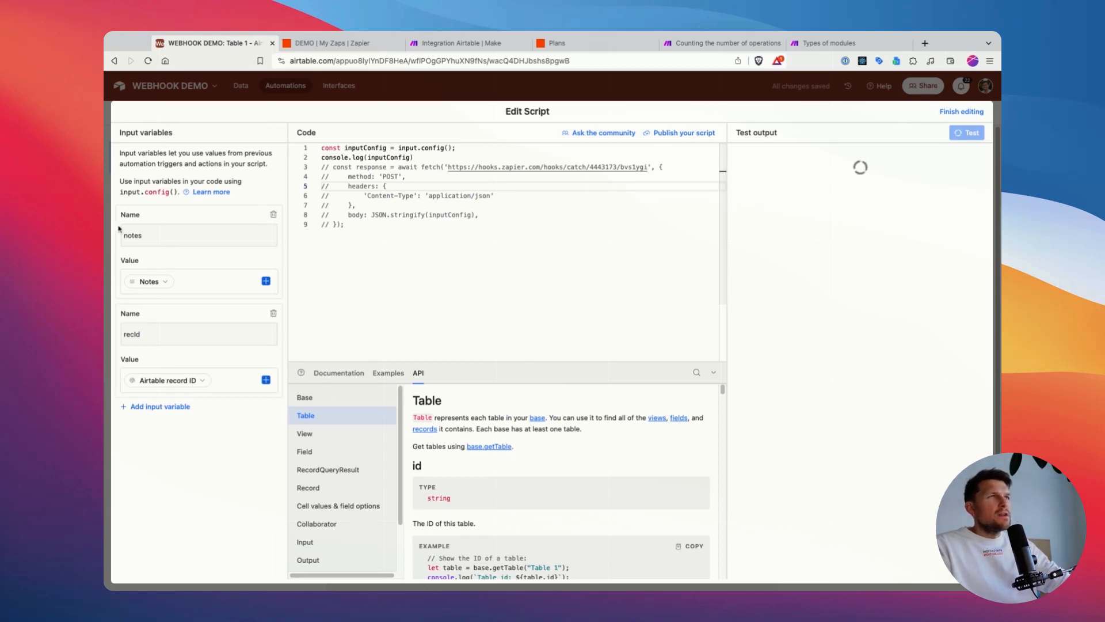
pyautogui.click(136, 236)
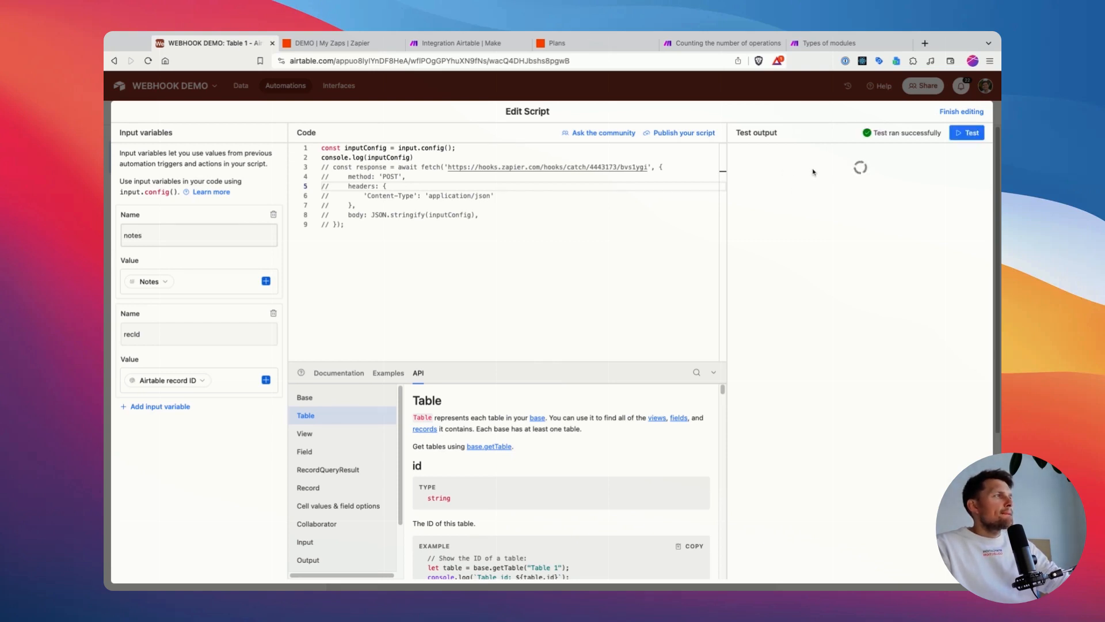
pyautogui.moveTo(763, 234); pyautogui.dragTo(763, 242)
pyautogui.click(759, 244)
pyautogui.doubleClick(763, 253)
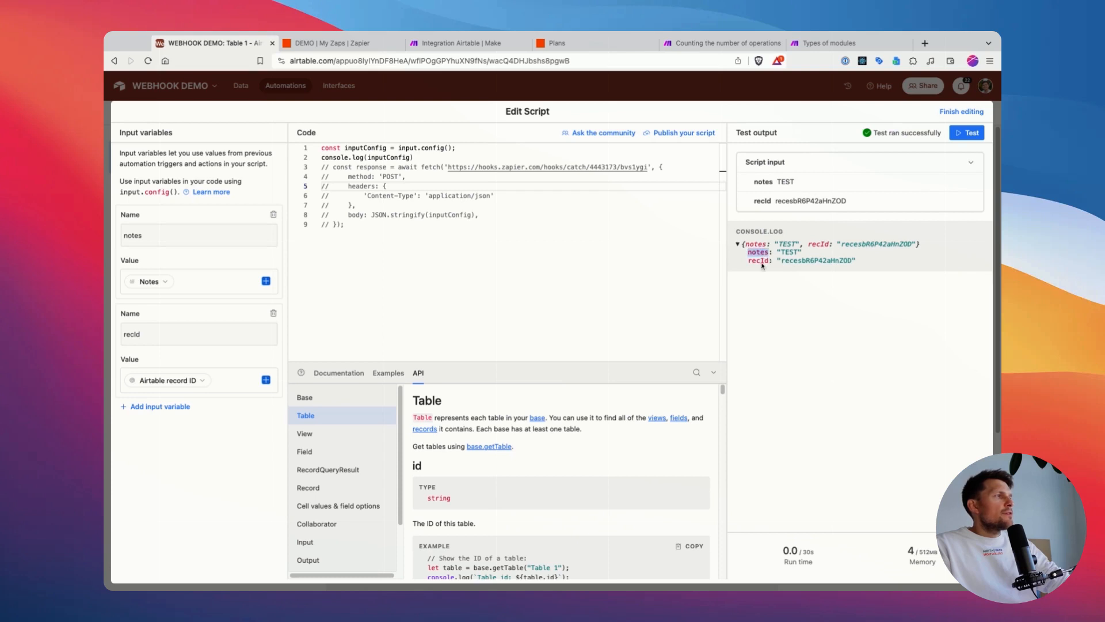
# Step: Add a third input variable named status and fill its value with the record's Status field
pyautogui.click(151, 406)
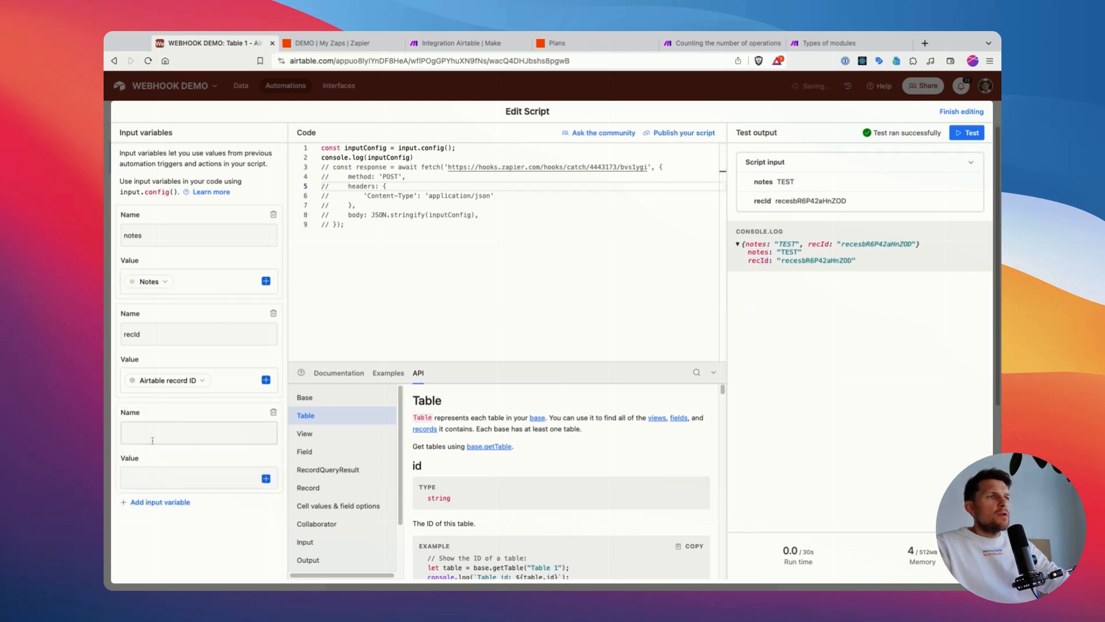
pyautogui.click(266, 479)
pyautogui.scroll(-2, 291, 523)
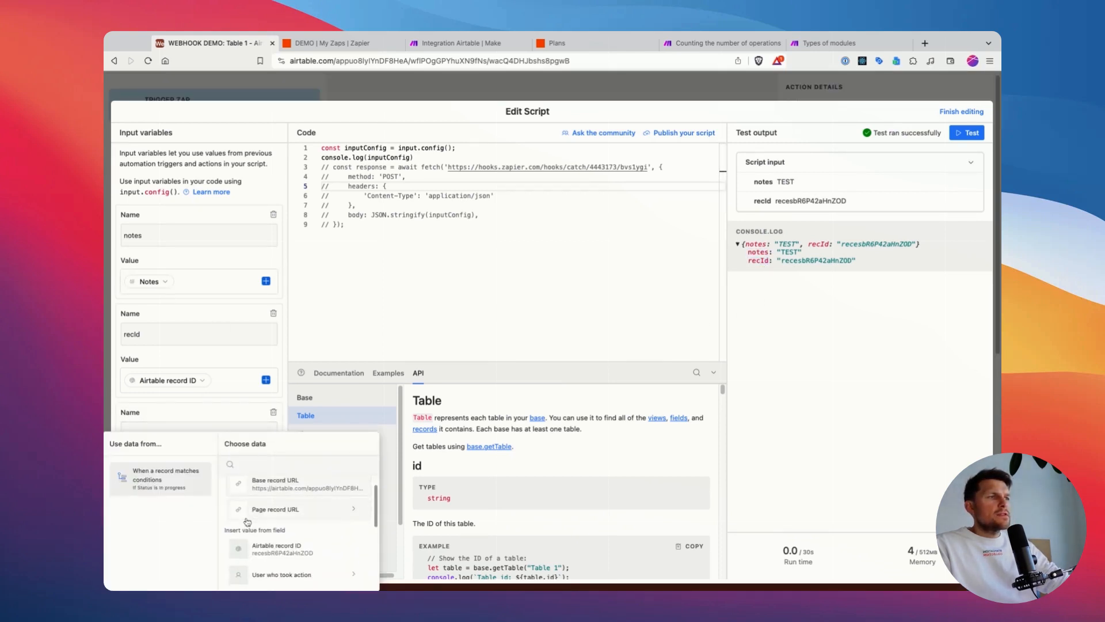
pyautogui.scroll(1, 291, 523)
pyautogui.scroll(-5, 283, 522)
pyautogui.click(282, 514)
pyautogui.click(156, 435)
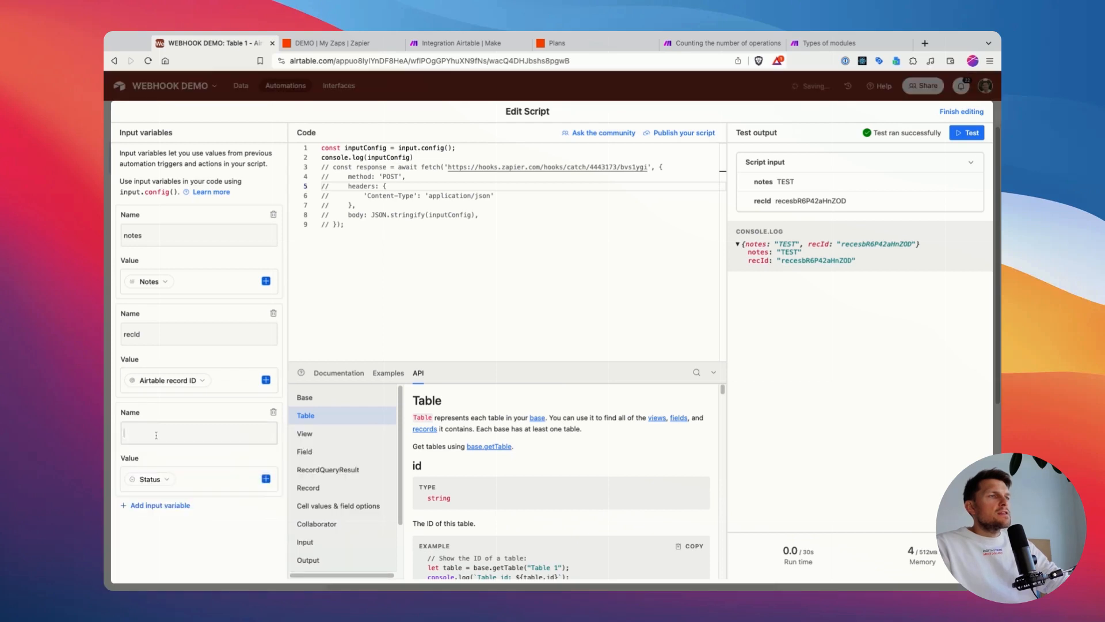
pyautogui.write('status')
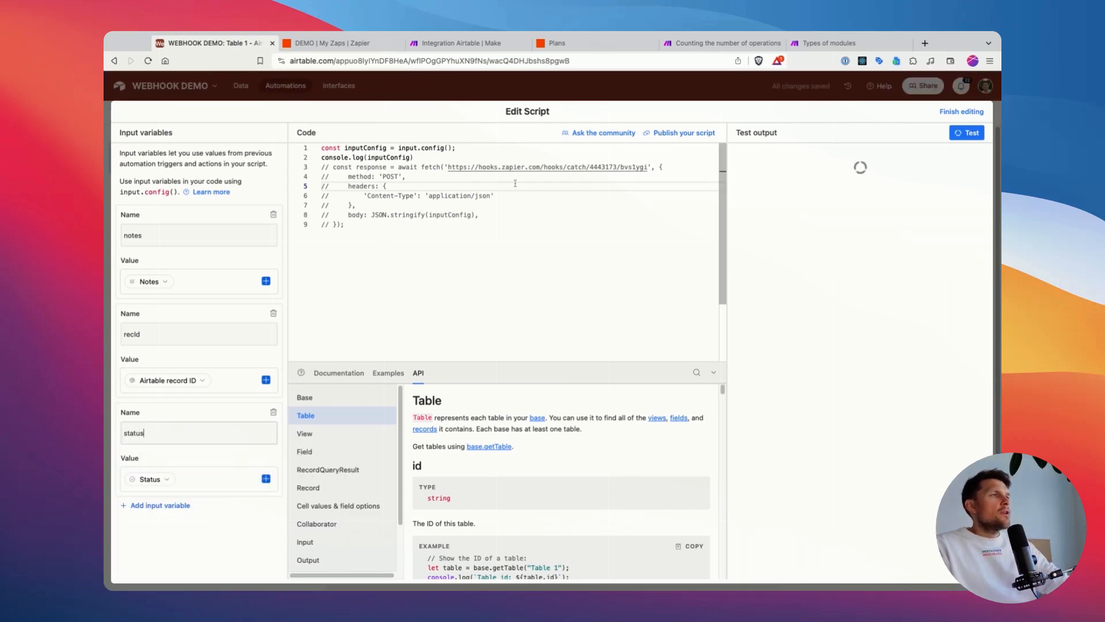
# Step: Compare the inputConfig variable and input.config() call in the code with the object's fields in the console log output
pyautogui.click(385, 158)
pyautogui.moveTo(415, 158); pyautogui.dragTo(329, 158)
pyautogui.doubleClick(397, 158)
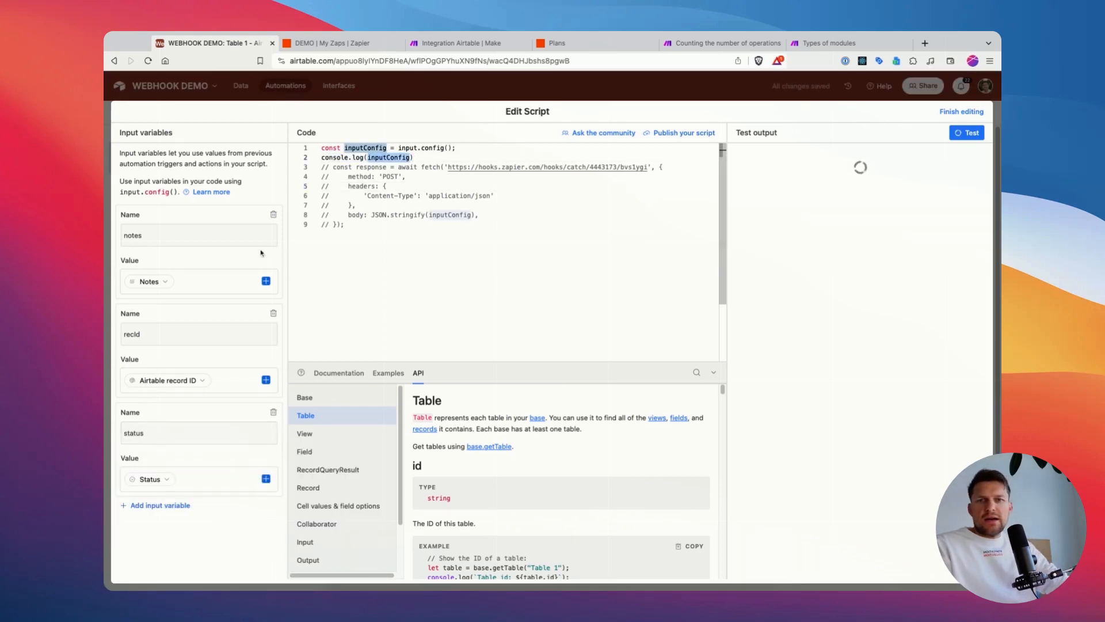
pyautogui.click(402, 158)
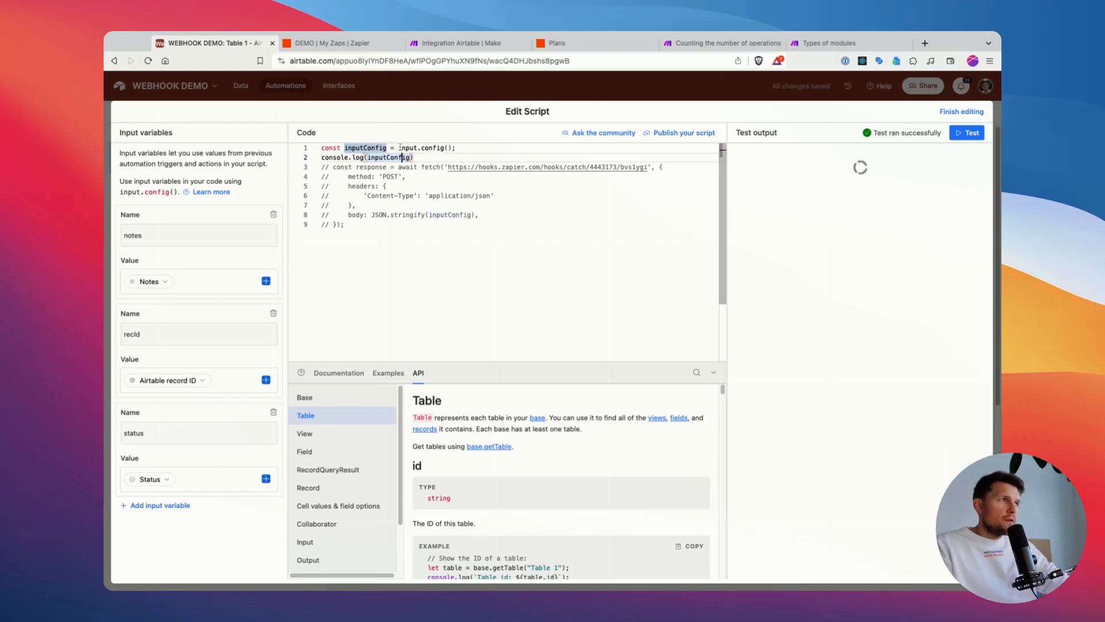
pyautogui.moveTo(399, 148); pyautogui.dragTo(455, 148)
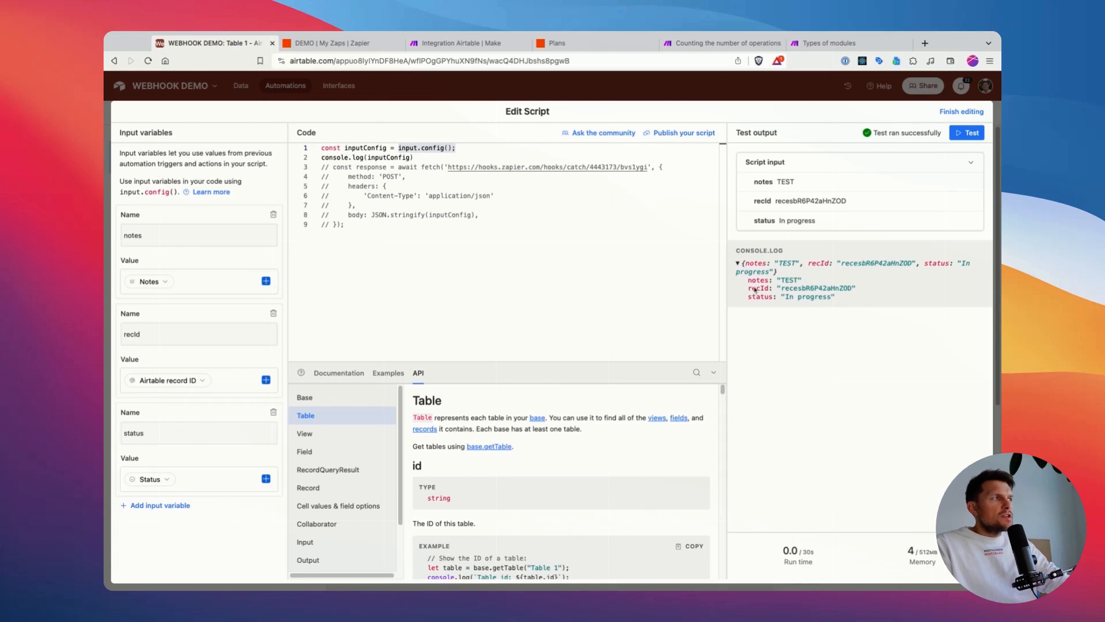
pyautogui.click(744, 265)
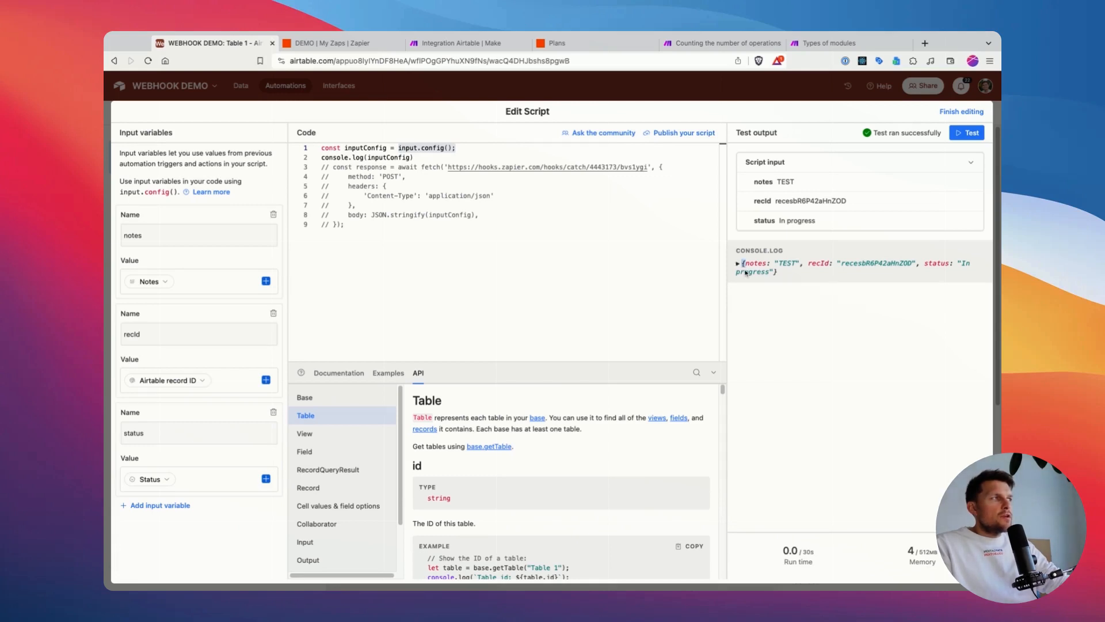
pyautogui.click(747, 268)
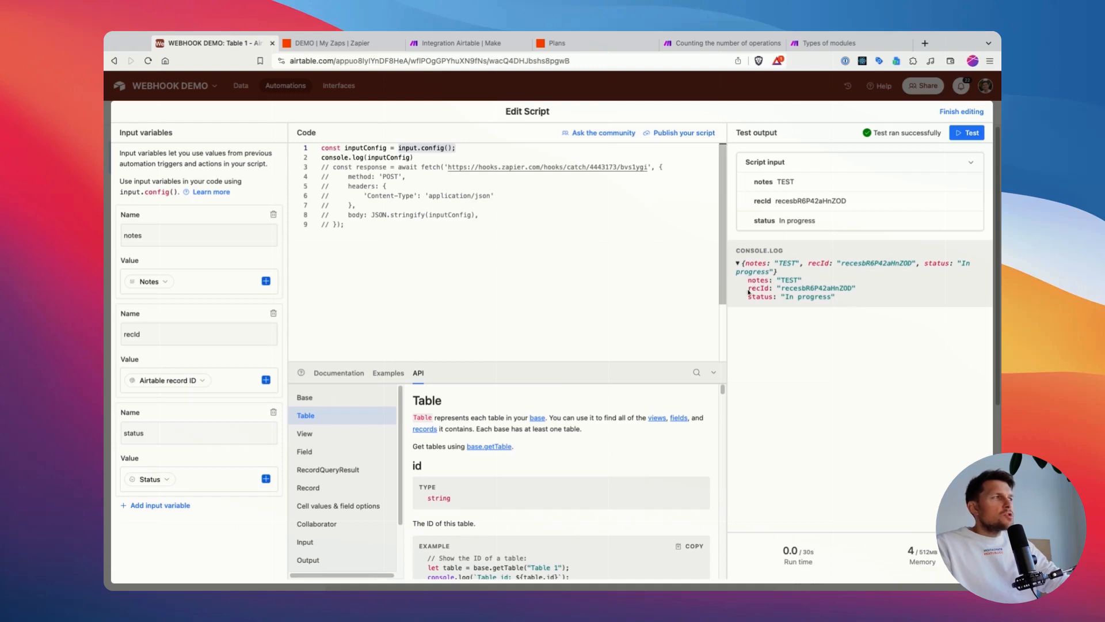
pyautogui.moveTo(748, 280); pyautogui.dragTo(839, 301)
pyautogui.click(795, 282)
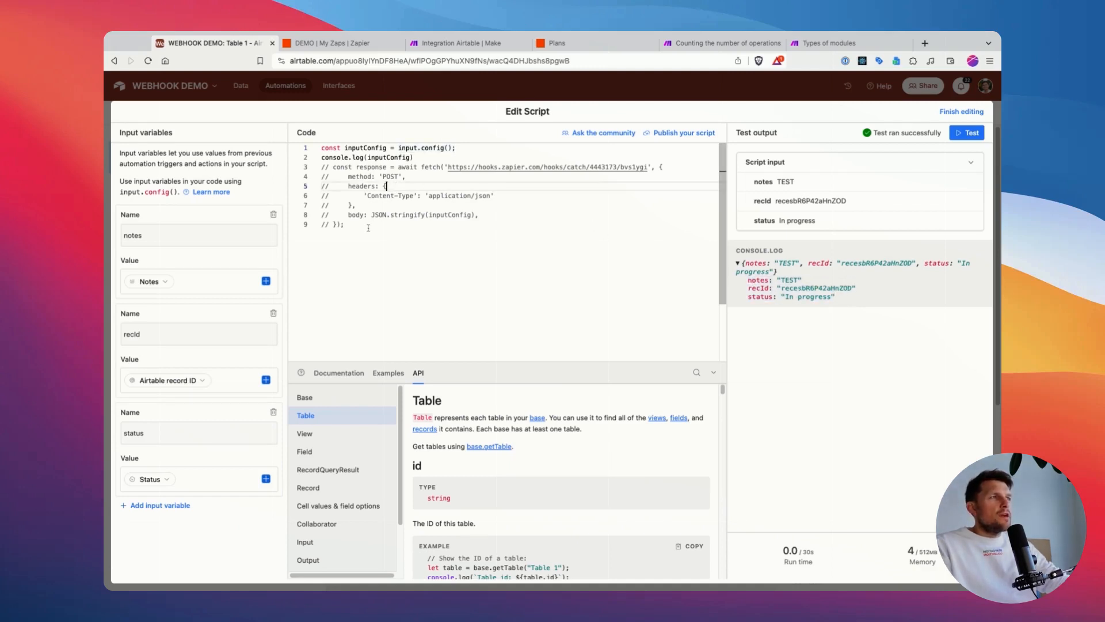
# Step: Uncomment the whole fetch request in the script
pyautogui.moveTo(322, 167); pyautogui.dragTo(367, 228)
pyautogui.press('super+slash')
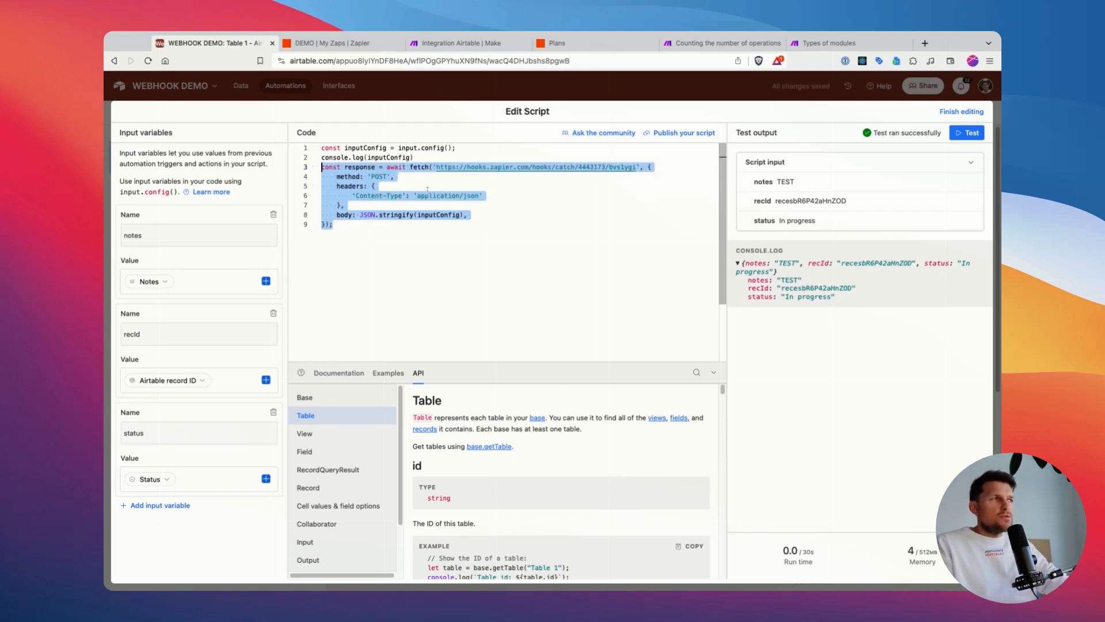
pyautogui.click(365, 177)
# Step: Review the fetch request in the script, including the fetch call and its await keyword
pyautogui.click(391, 168)
pyautogui.doubleClick(417, 167)
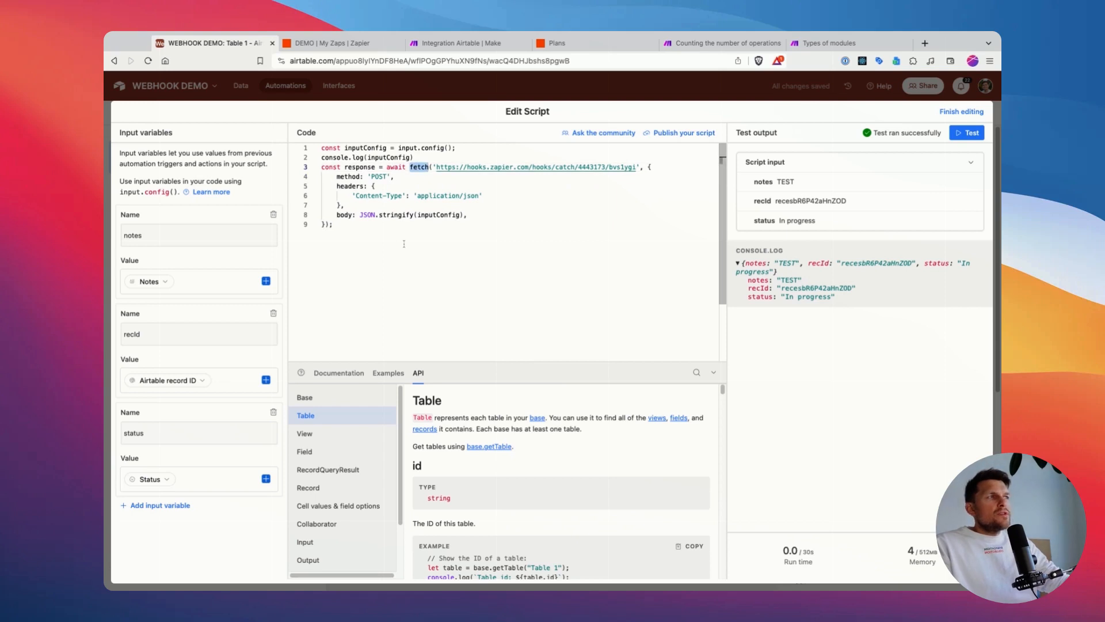
pyautogui.click(450, 181)
pyautogui.doubleClick(419, 167)
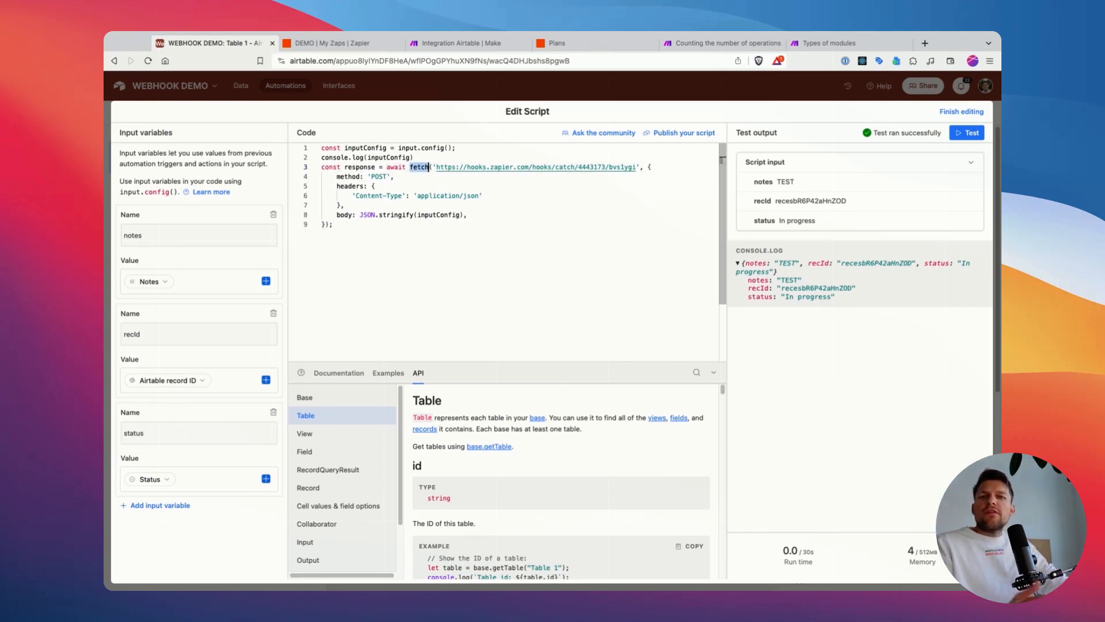
pyautogui.click(464, 186)
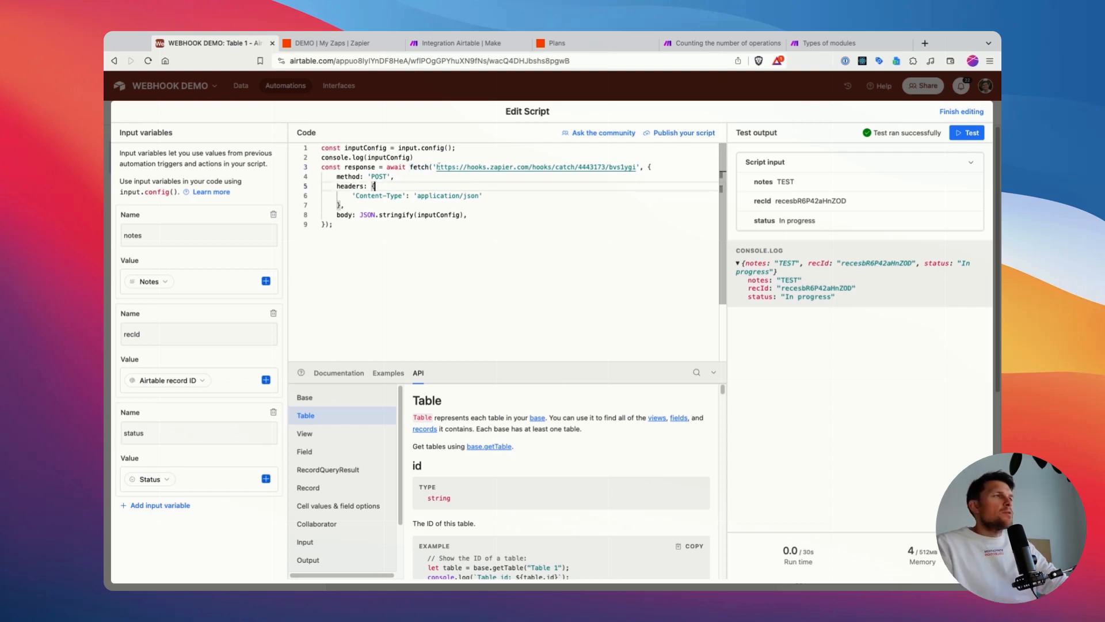
pyautogui.click(394, 167)
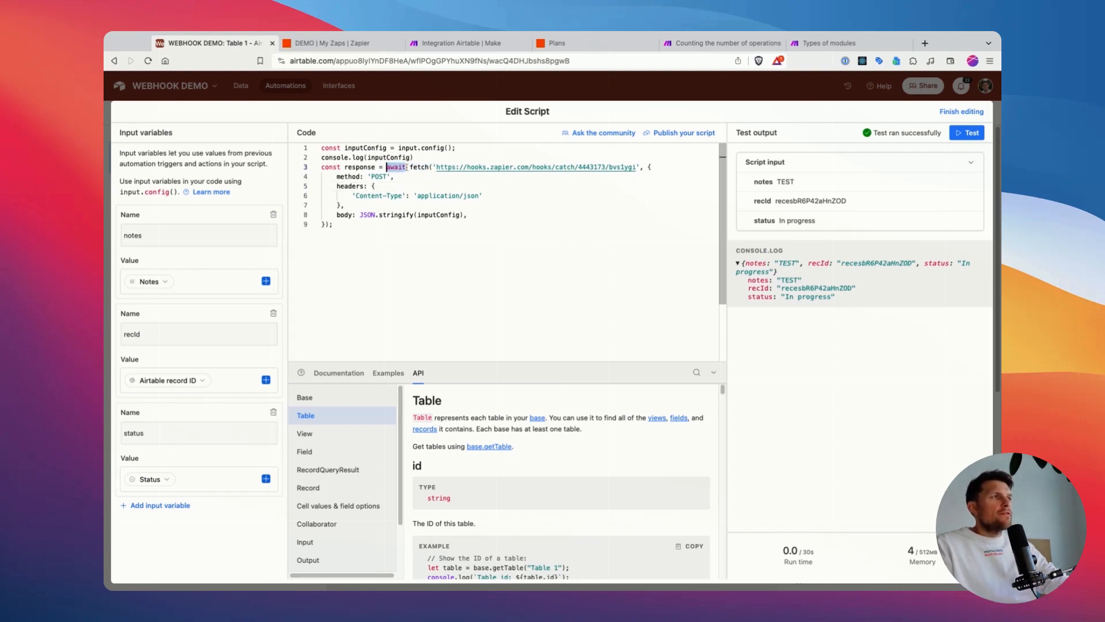
pyautogui.doubleClick(394, 167)
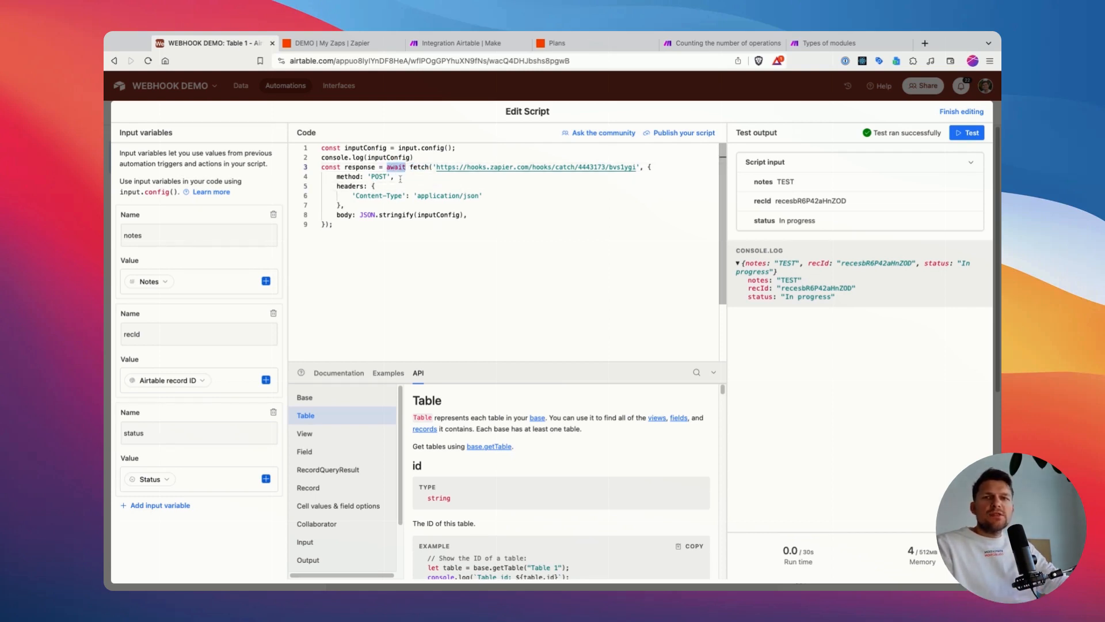
pyautogui.click(400, 180)
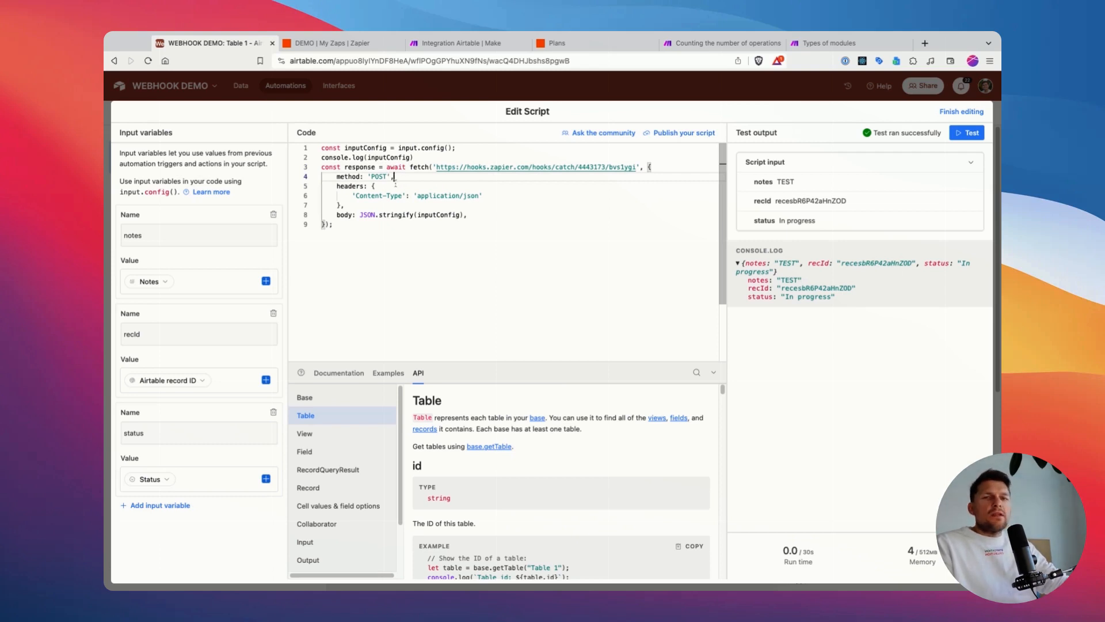
pyautogui.moveTo(321, 167); pyautogui.dragTo(357, 234)
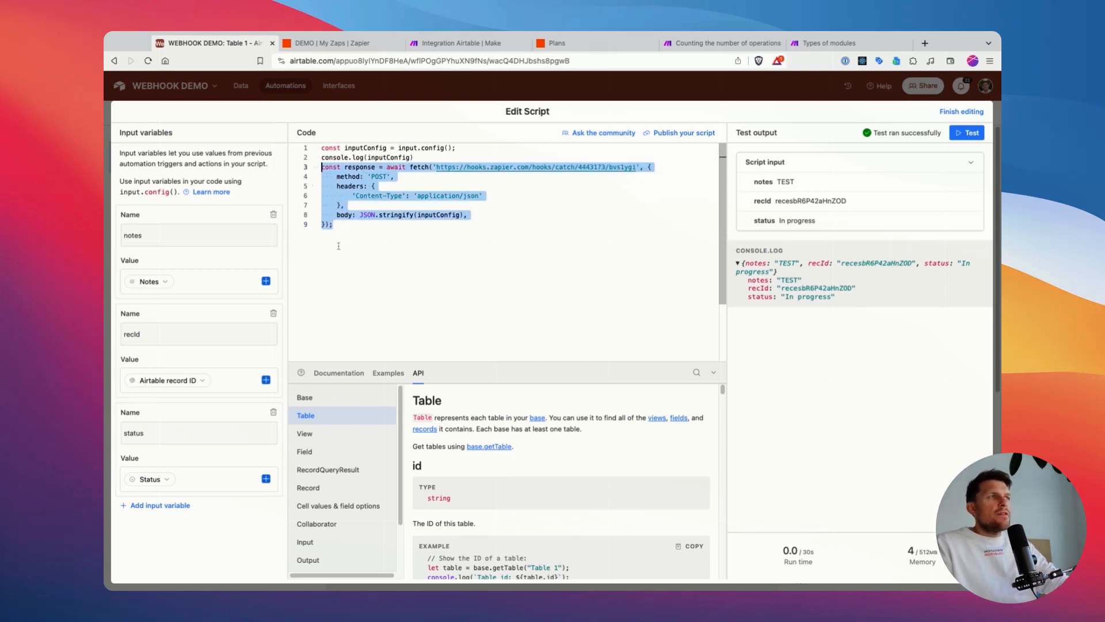
pyautogui.click(338, 246)
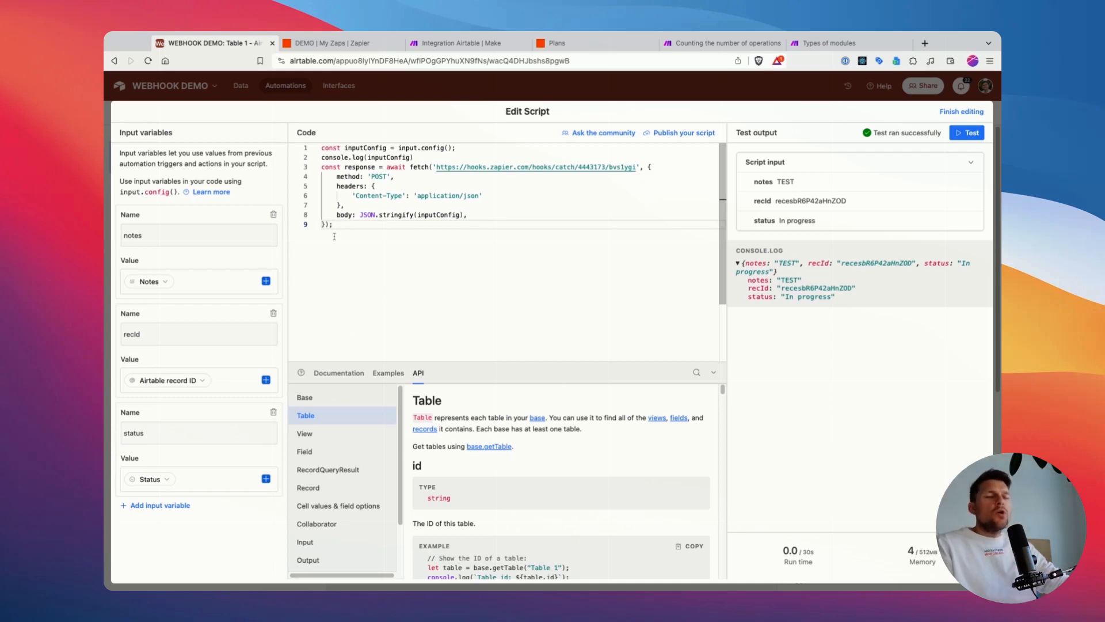
pyautogui.moveTo(367, 250); pyautogui.dragTo(321, 167)
pyautogui.click(322, 168)
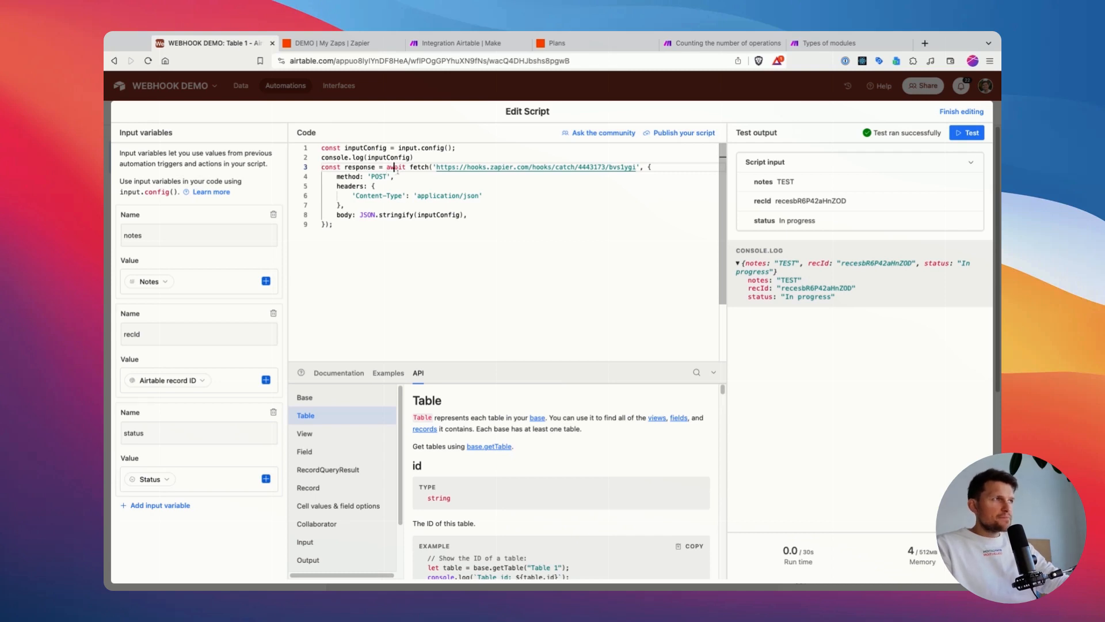
# Step: Delete the Zapier webhook URL from the fetch call, leaving empty quotes
pyautogui.moveTo(437, 168); pyautogui.dragTo(640, 167)
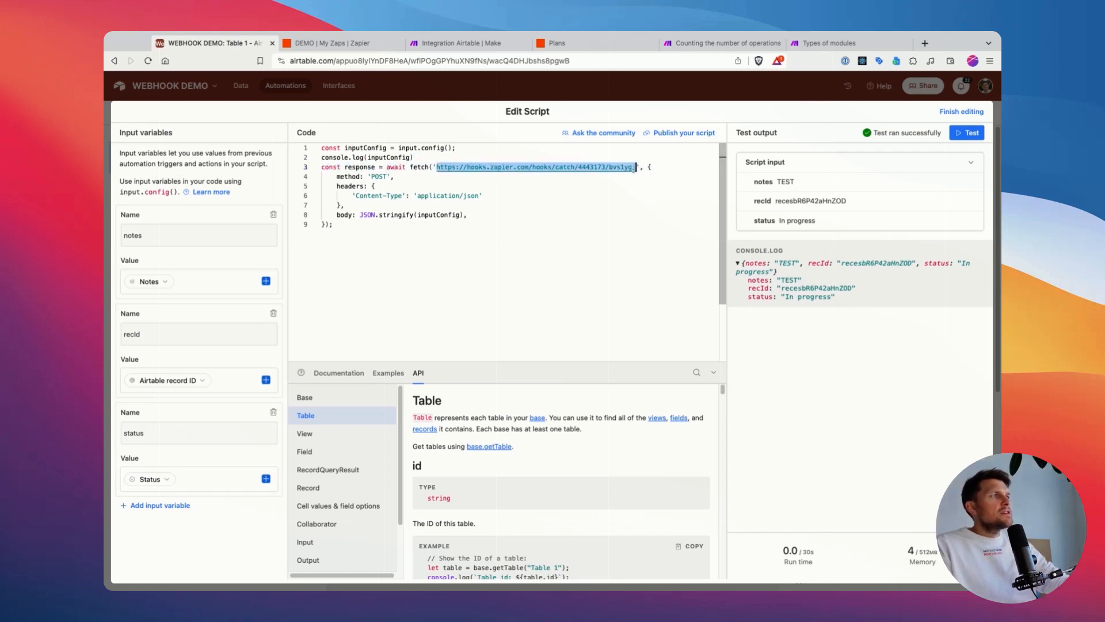
pyautogui.click(602, 155)
pyautogui.moveTo(638, 167); pyautogui.dragTo(444, 167)
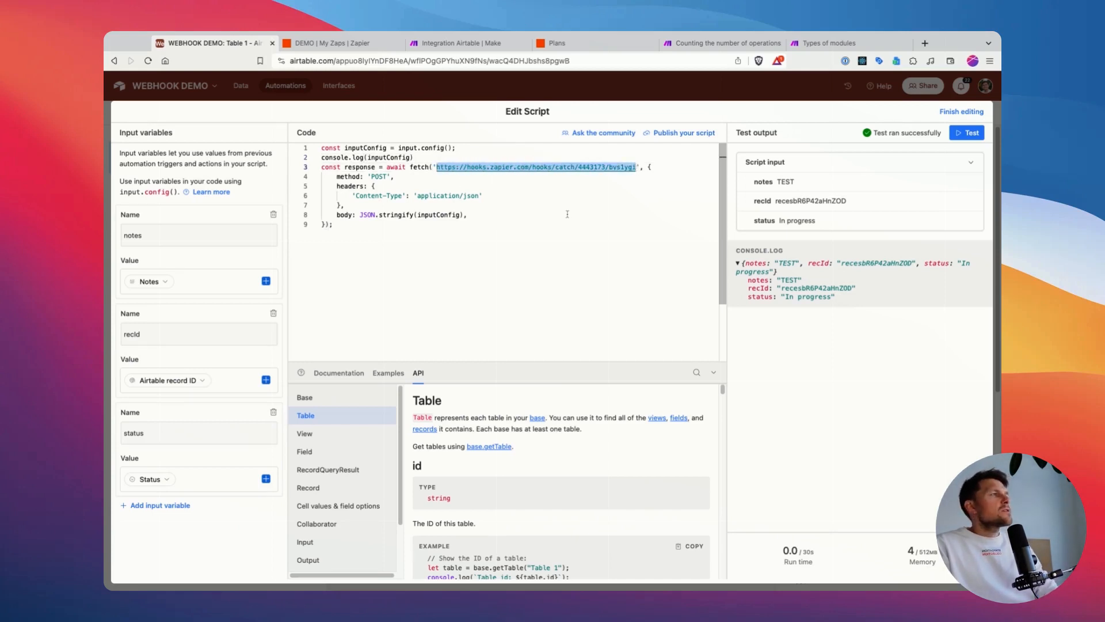
pyautogui.press('BackSpace')
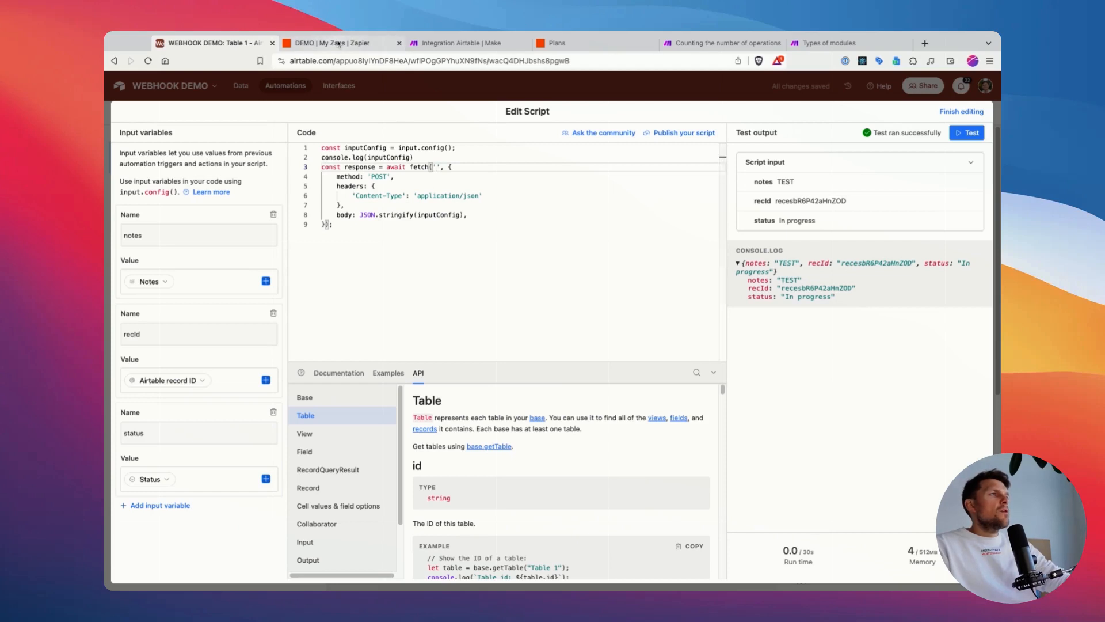
# Step: Switch to Zapier and create a new Zap in the DEMO folder
pyautogui.click(339, 43)
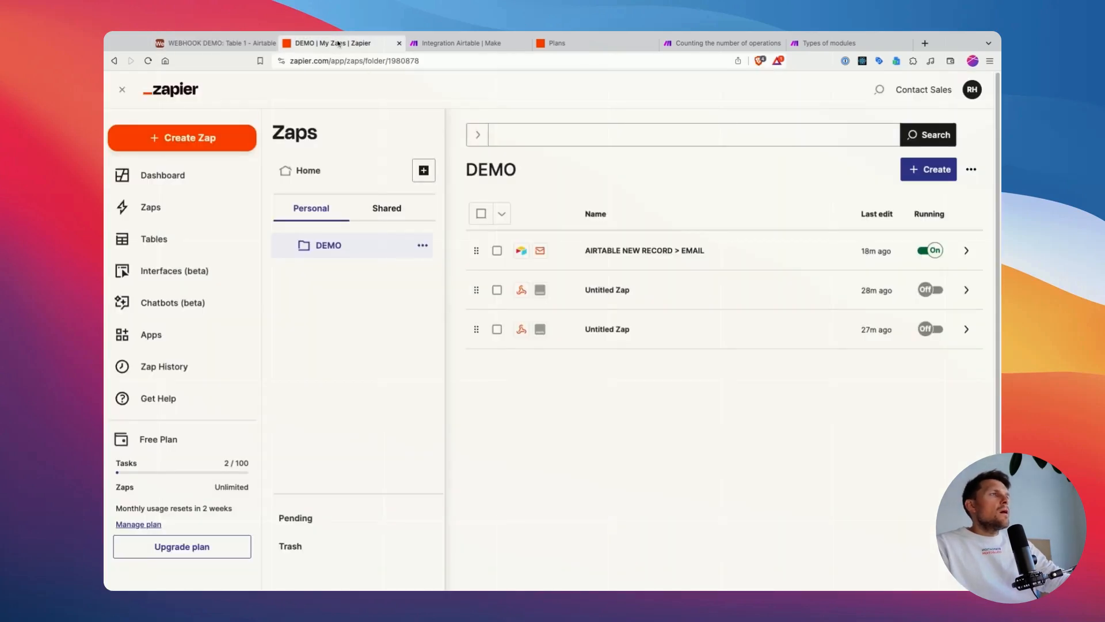
pyautogui.click(924, 171)
pyautogui.click(889, 204)
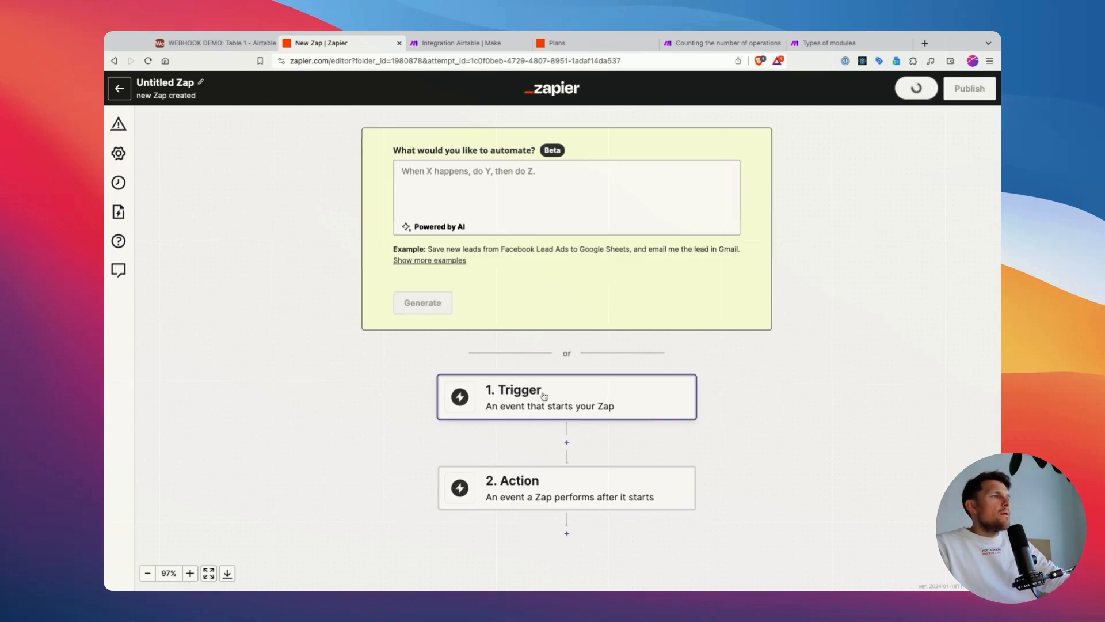
# Step: Search the trigger apps for webho and choose Webhooks by Zapier as the new Zap's trigger
pyautogui.click(536, 394)
pyautogui.click(458, 263)
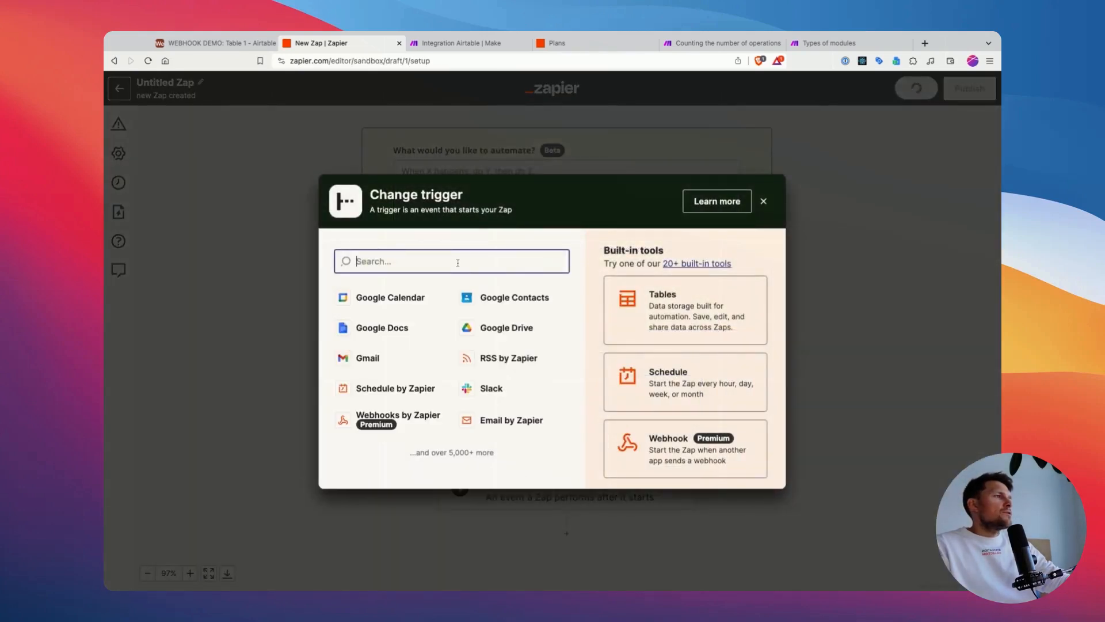
pyautogui.write('webho')
pyautogui.click(397, 302)
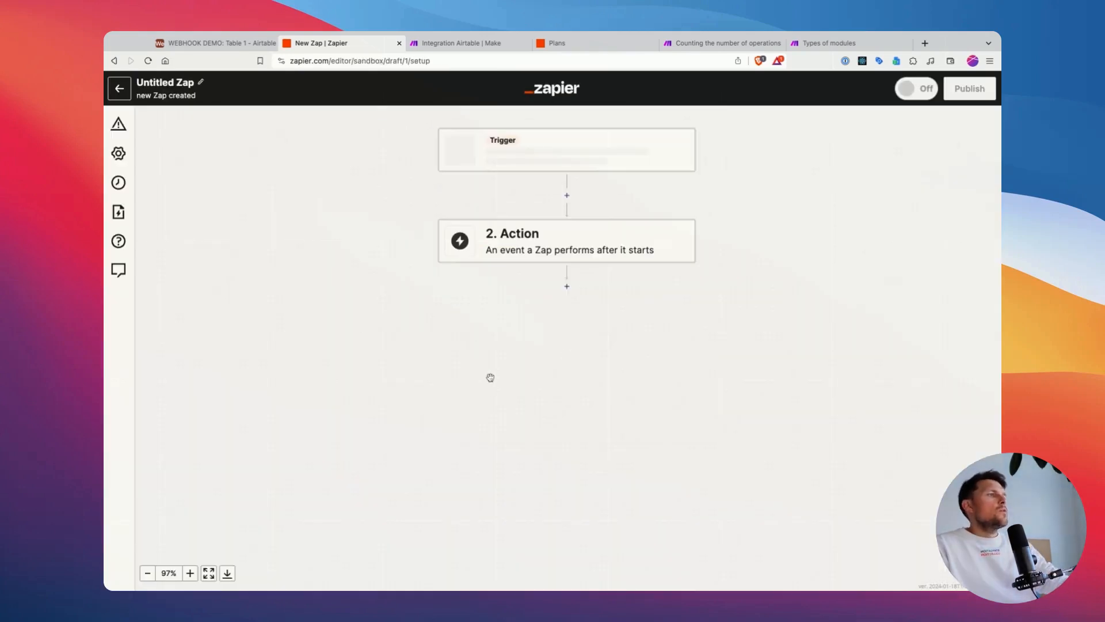
# Step: Set the webhook trigger's event to Catch Hook and continue to the trigger's test section
pyautogui.click(758, 255)
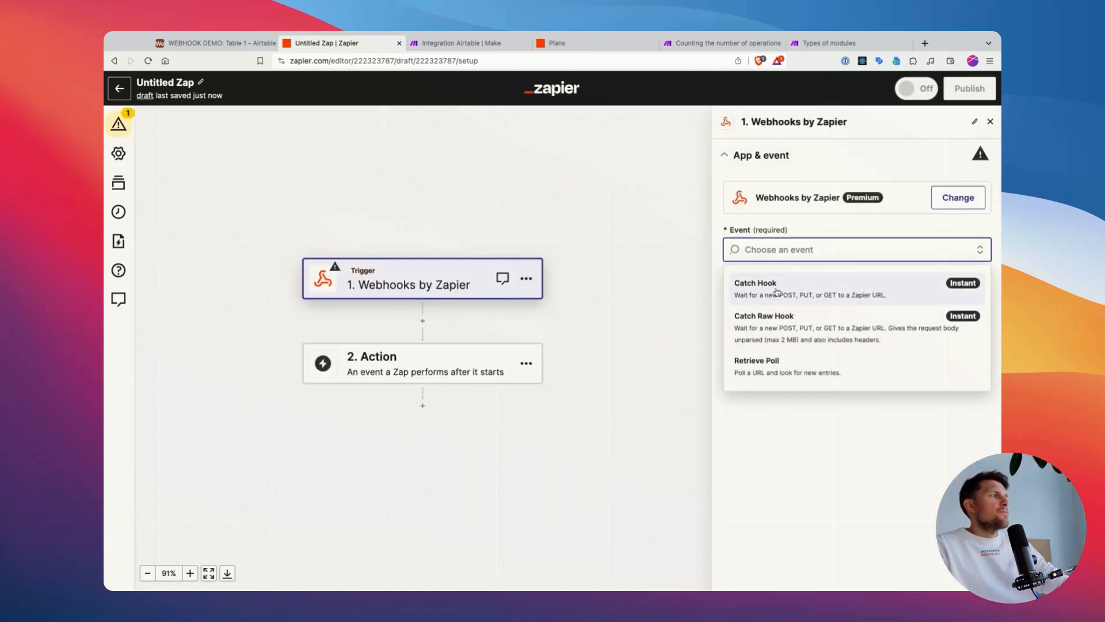
pyautogui.click(762, 300)
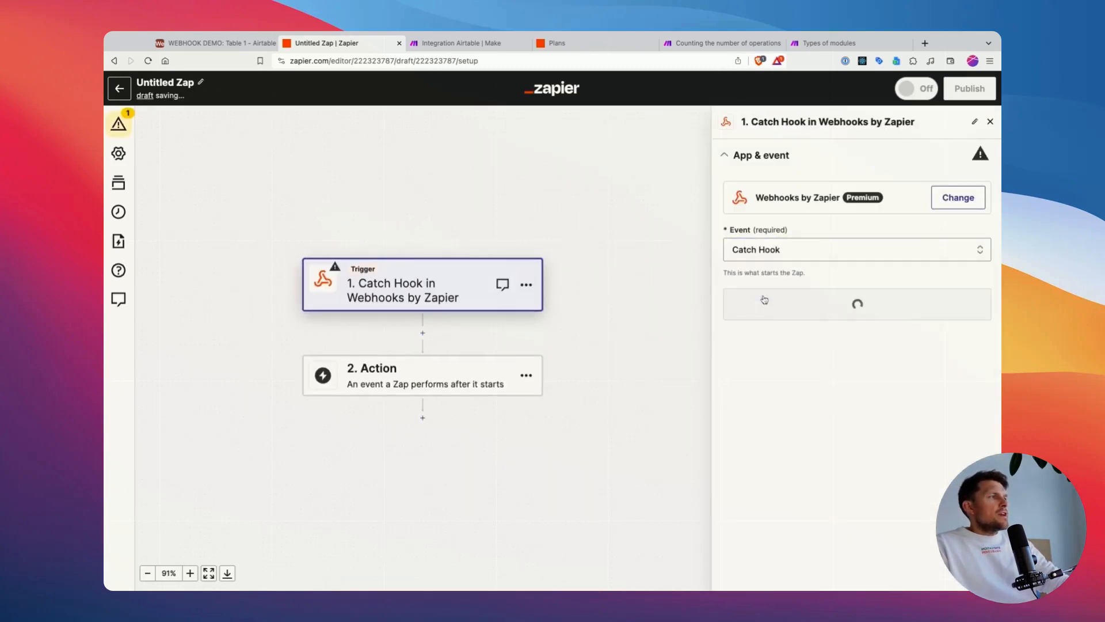
pyautogui.click(851, 297)
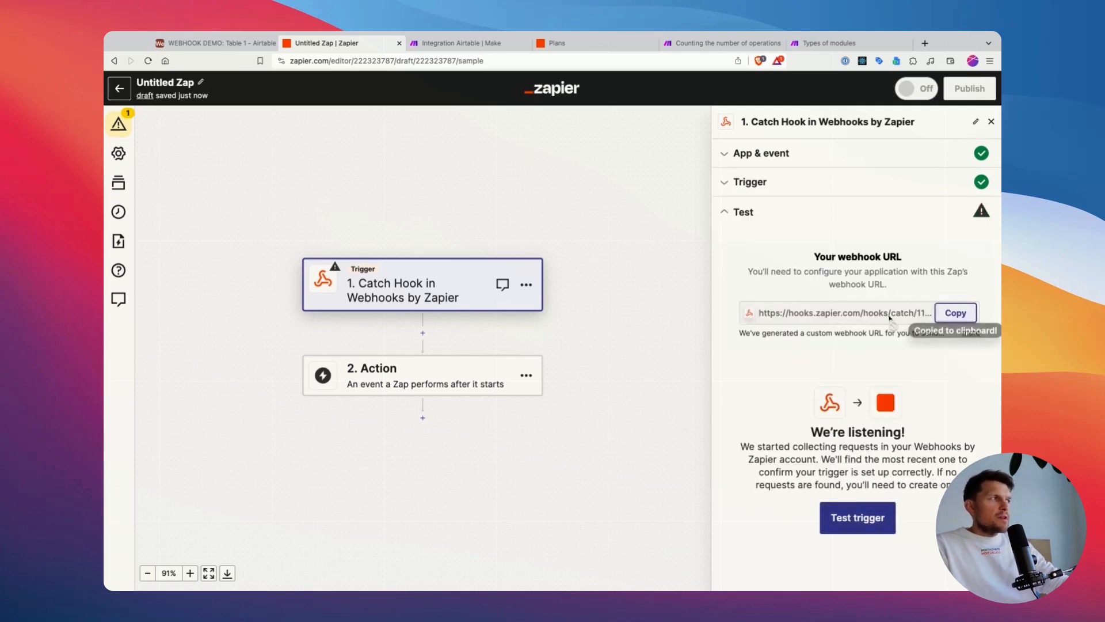
# Step: Copy the Zap's webhook URL and paste it into the fetch call of the Airtable script, without the trailing slash
pyautogui.click(955, 312)
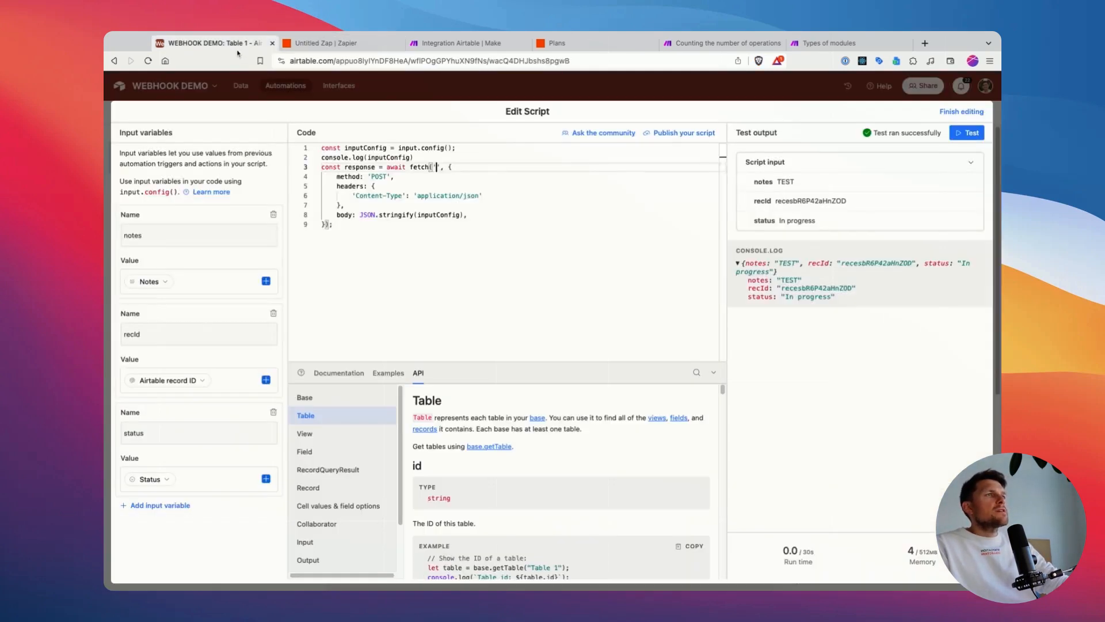
pyautogui.click(239, 43)
pyautogui.press('super+v')
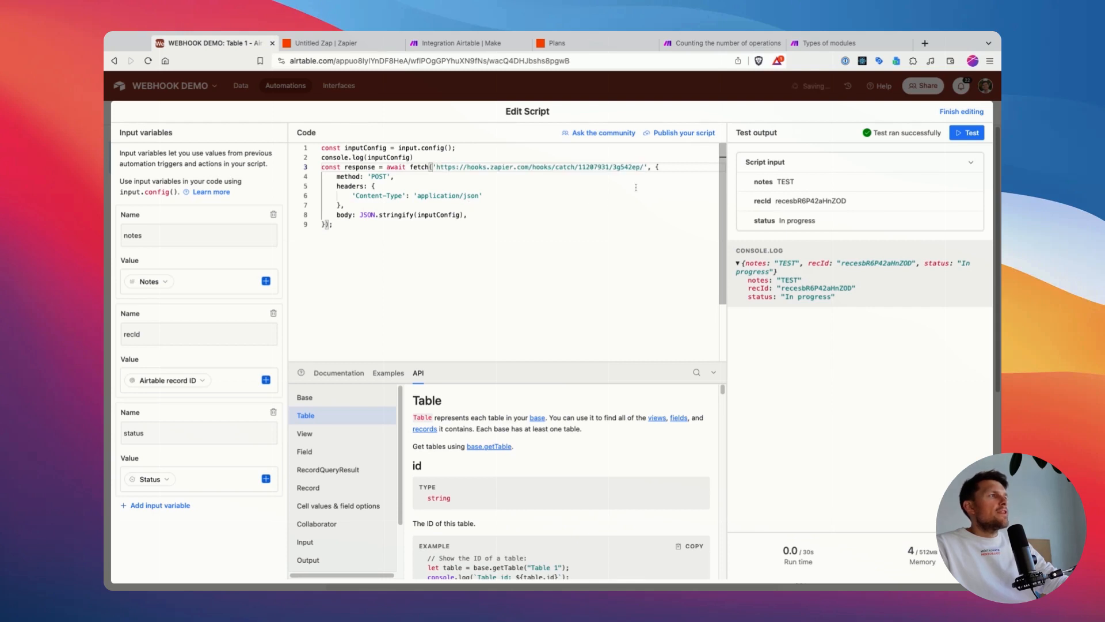
pyautogui.click(526, 196)
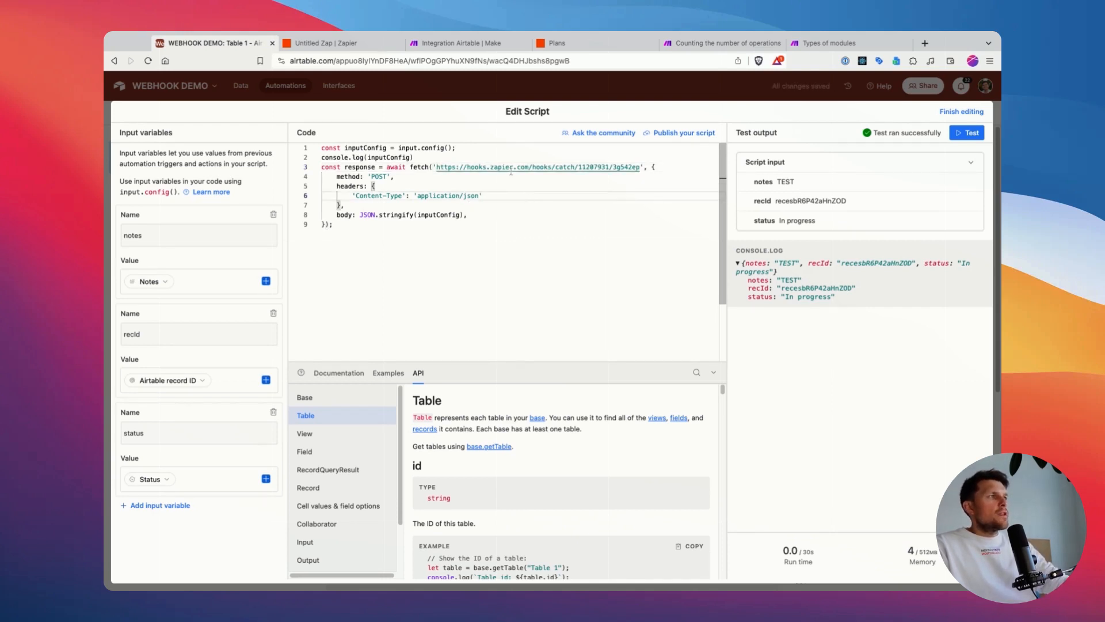
pyautogui.click(644, 167)
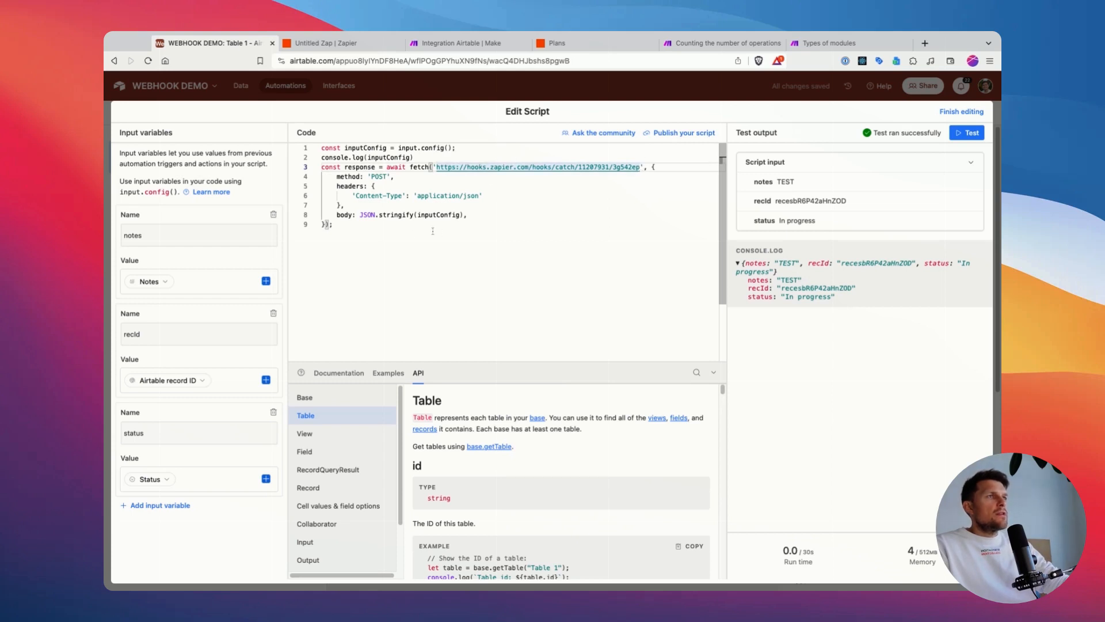
# Step: Review the script's fetch options, including the POST method and the headers block with its Content-Type
pyautogui.moveTo(334, 224); pyautogui.dragTo(322, 158)
pyautogui.doubleClick(379, 176)
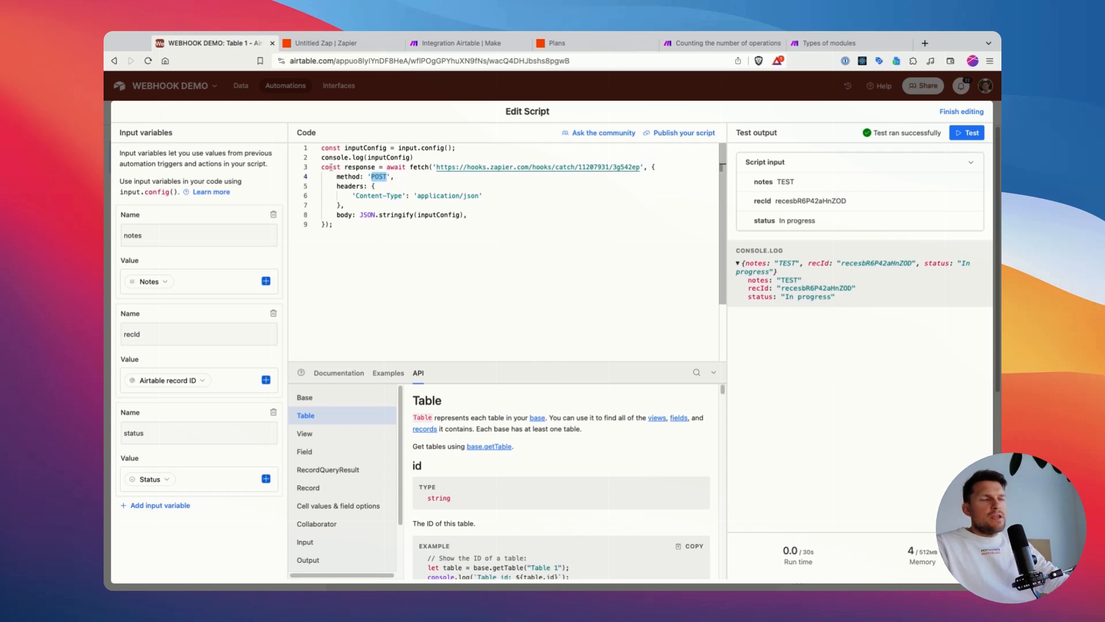
pyautogui.press('Down')
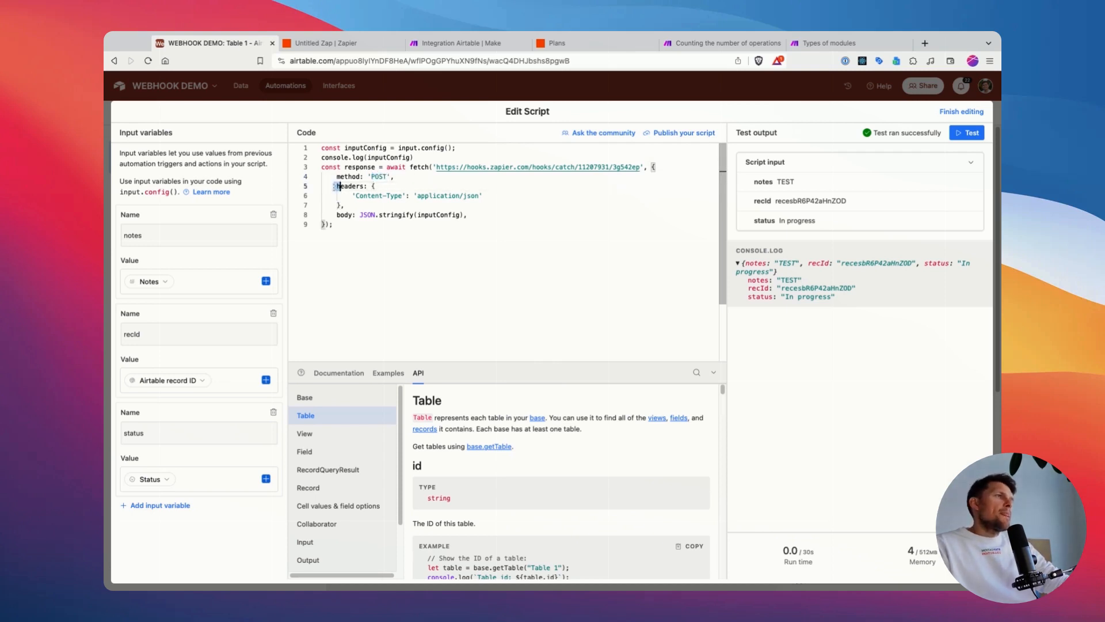
pyautogui.doubleClick(356, 185)
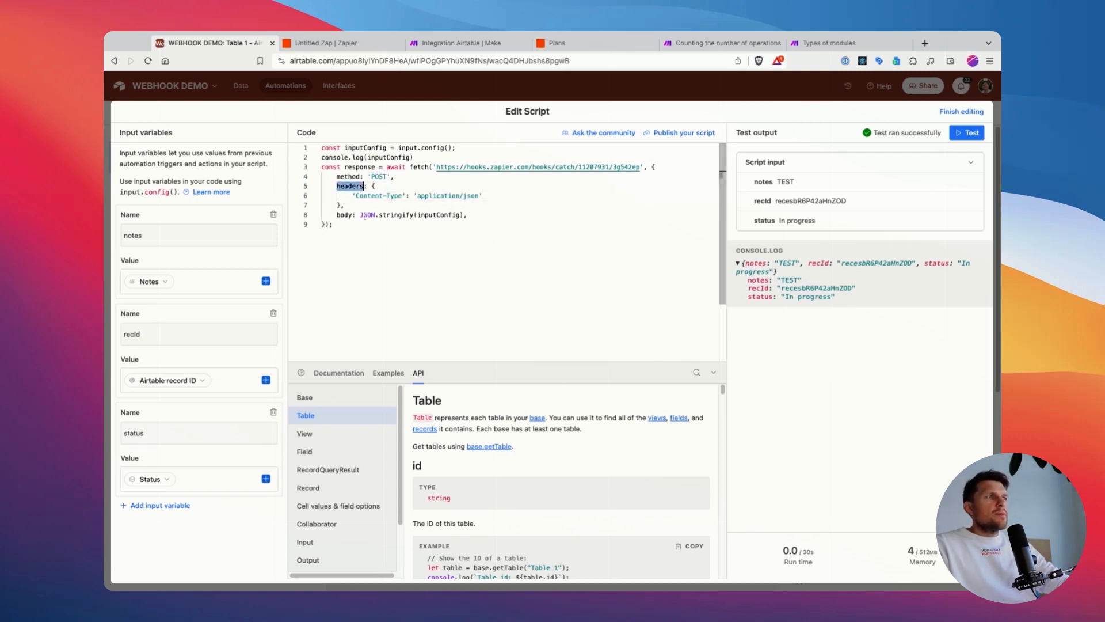
pyautogui.doubleClick(370, 215)
pyautogui.doubleClick(345, 215)
pyautogui.click(336, 178)
pyautogui.moveTo(337, 178); pyautogui.dragTo(357, 205)
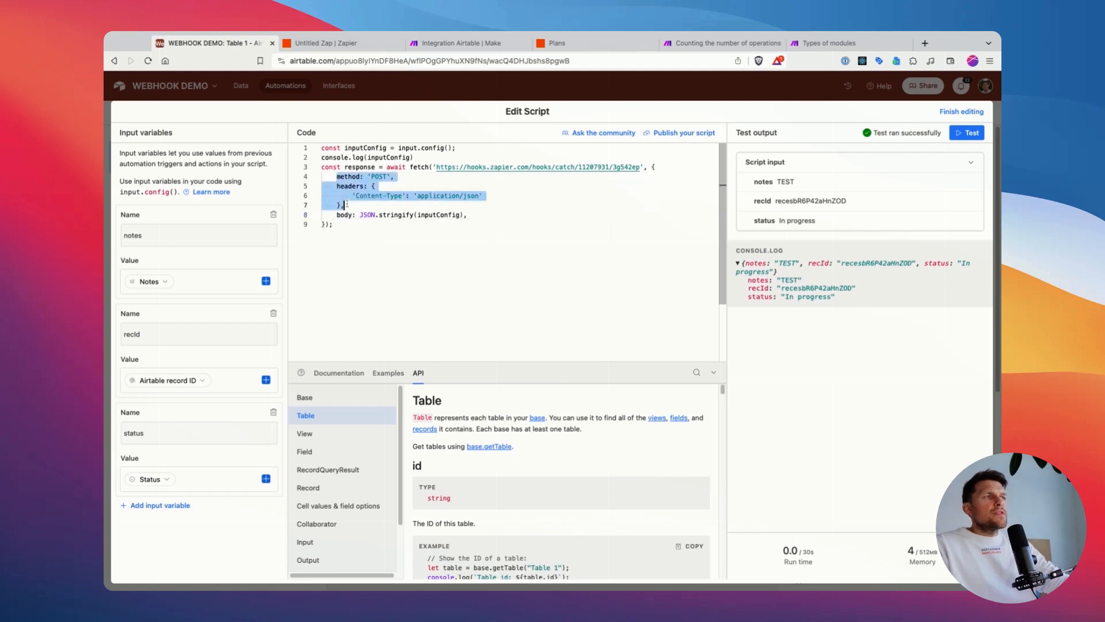
pyautogui.click(359, 201)
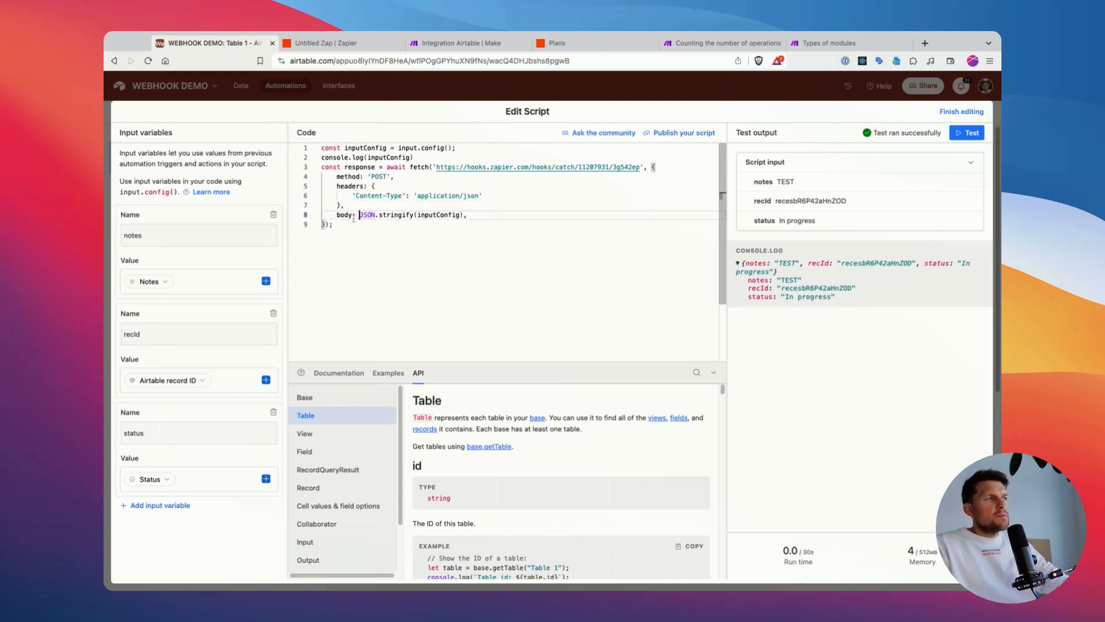
# Step: Examine the request body line, JSON.stringify(inputConfig), and compare inputConfig with the logged test output
pyautogui.doubleClick(352, 216)
pyautogui.click(378, 216)
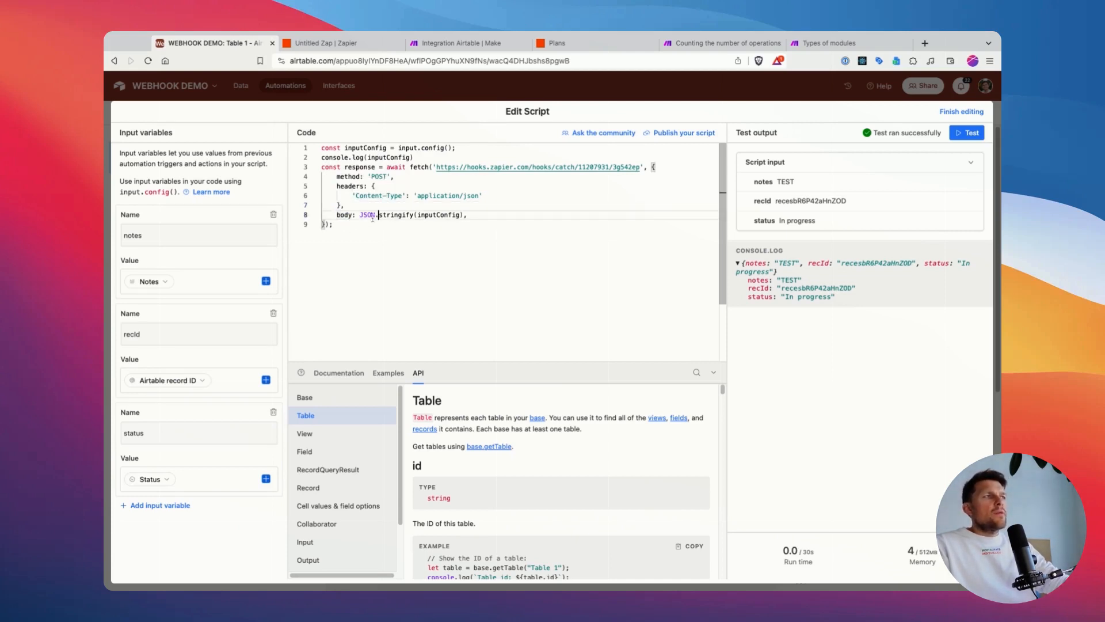
pyautogui.moveTo(356, 216); pyautogui.dragTo(468, 216)
pyautogui.click(467, 217)
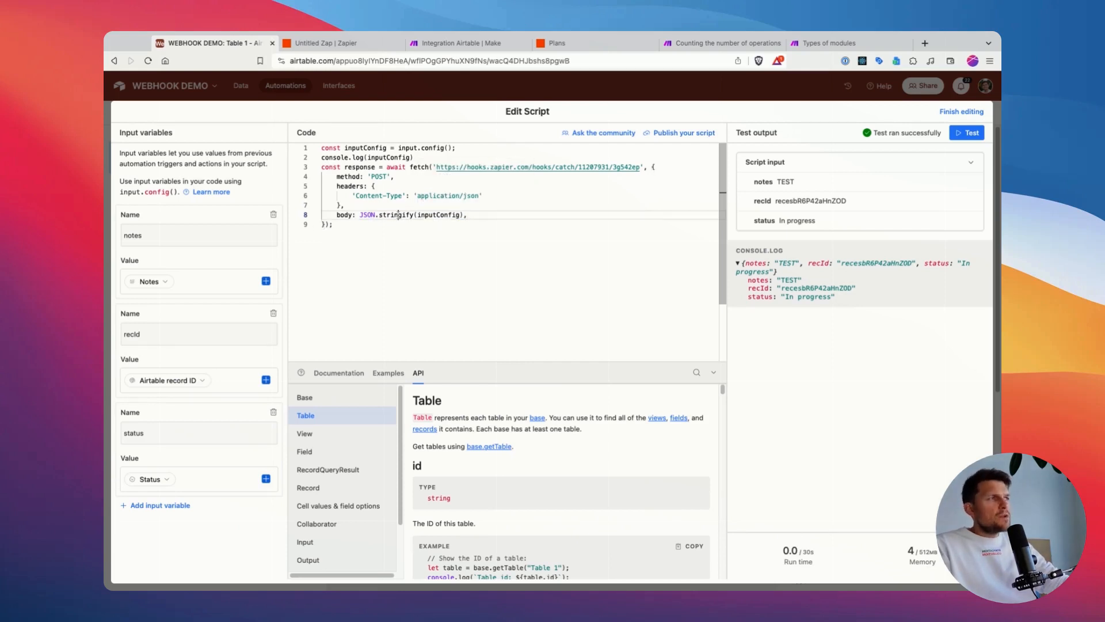
pyautogui.doubleClick(396, 215)
pyautogui.doubleClick(442, 215)
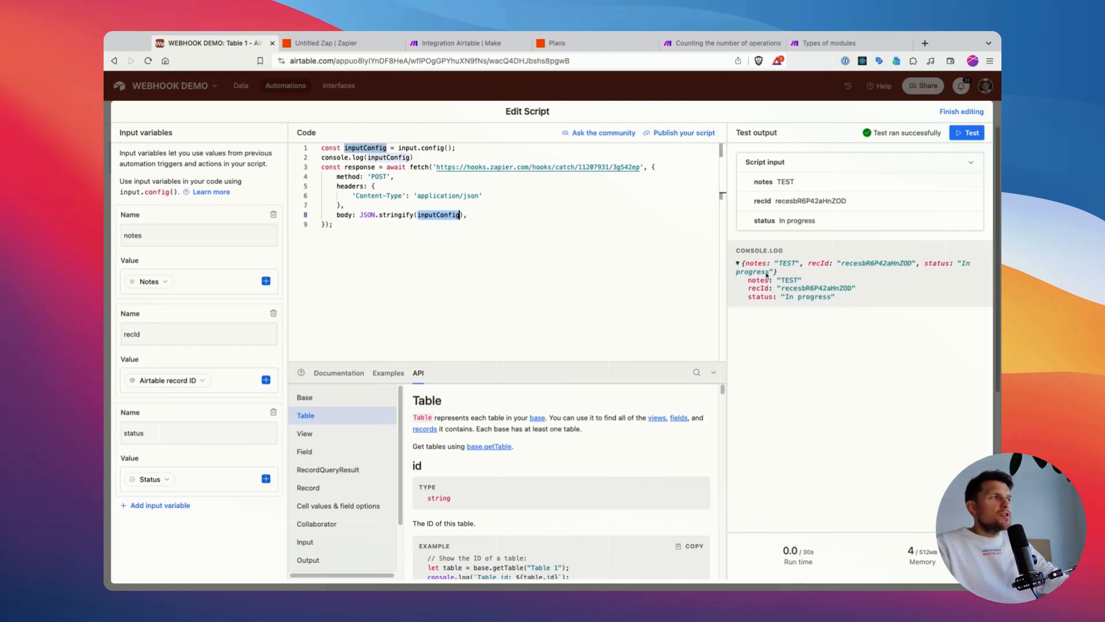
pyautogui.click(369, 157)
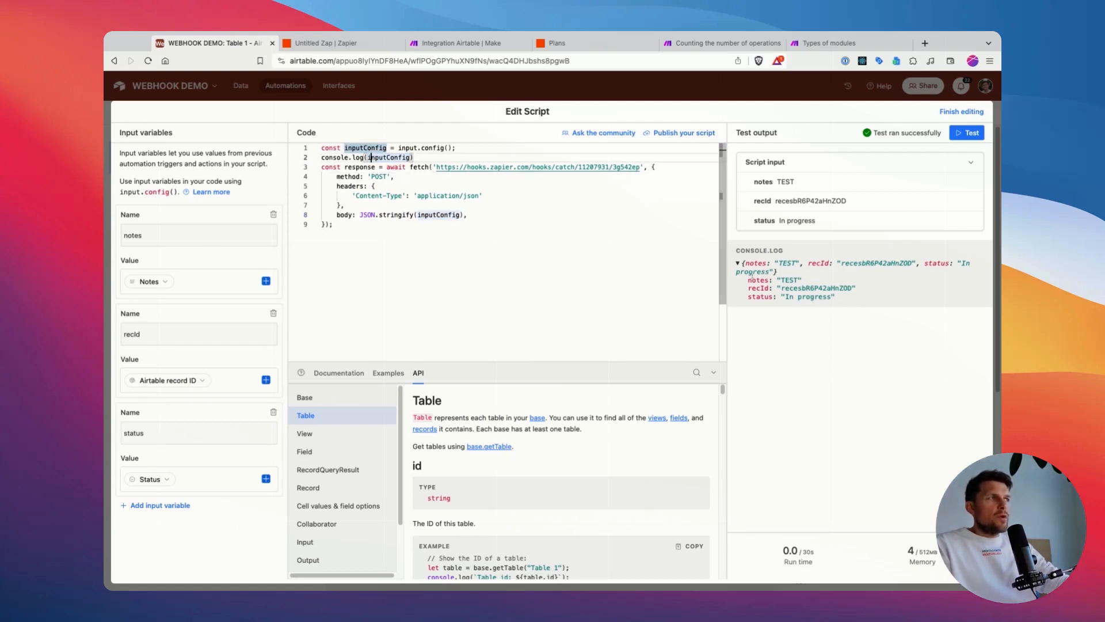
pyautogui.click(427, 215)
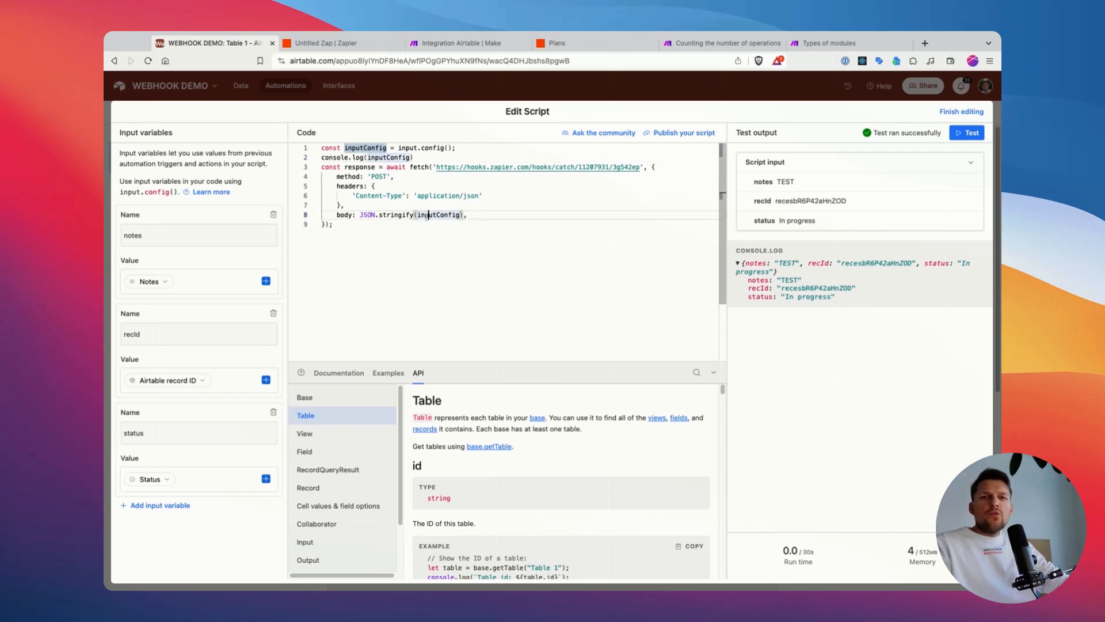
# Step: Re-read the webhook URL in the fetch call and trace inputConfig from its declaration to the request body
pyautogui.click(638, 176)
pyautogui.moveTo(640, 168); pyautogui.dragTo(436, 168)
pyautogui.click(431, 186)
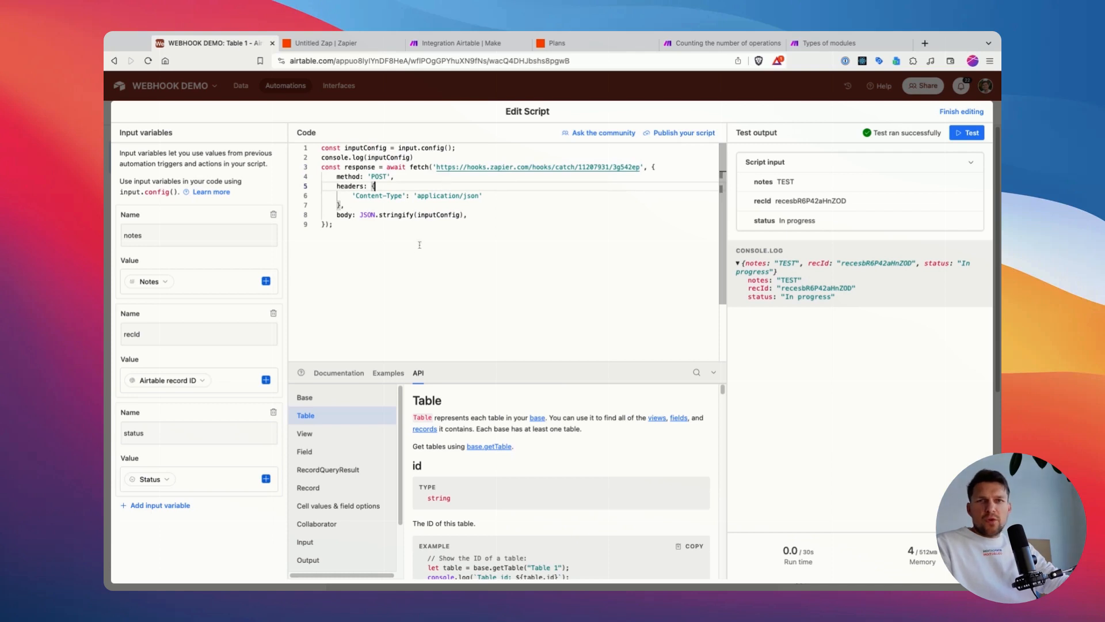
pyautogui.moveTo(360, 214); pyautogui.dragTo(460, 214)
pyautogui.doubleClick(449, 215)
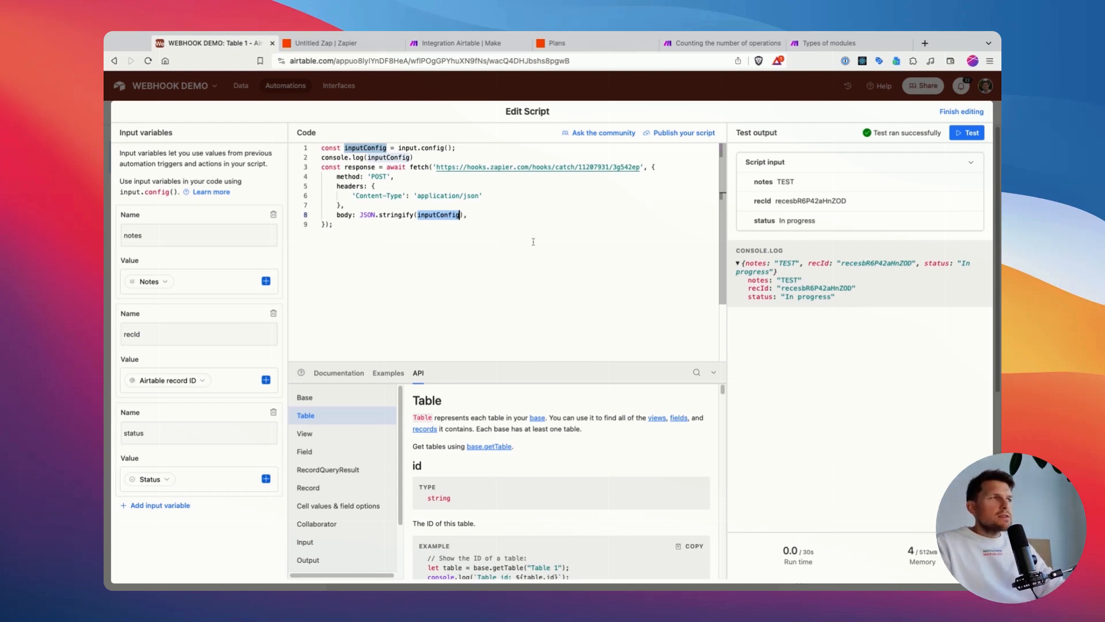
pyautogui.click(419, 215)
pyautogui.click(363, 215)
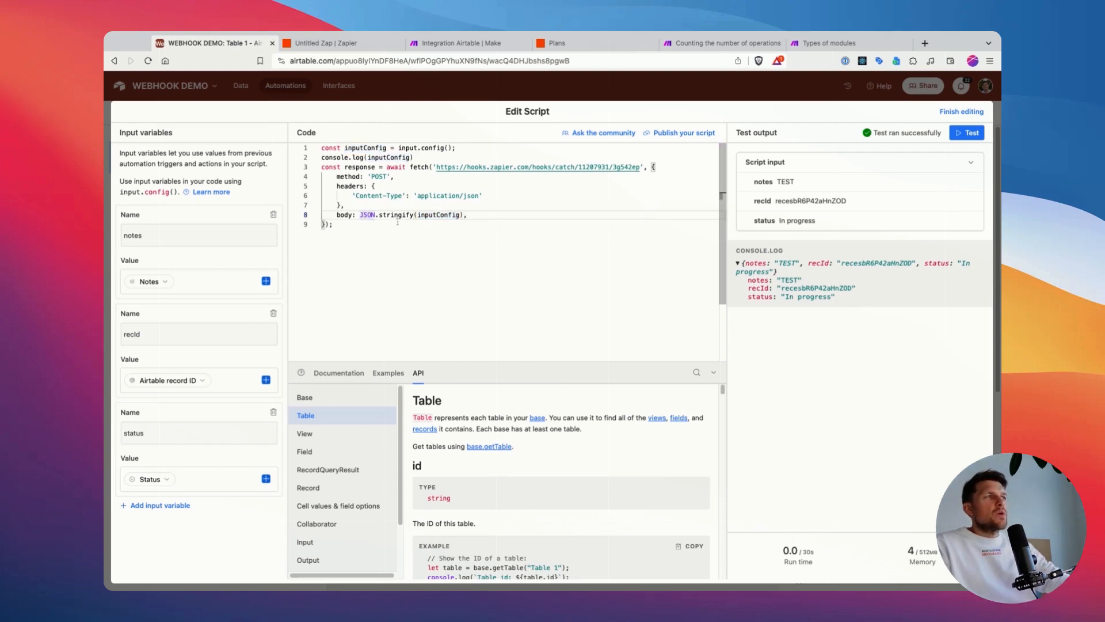
pyautogui.doubleClick(436, 216)
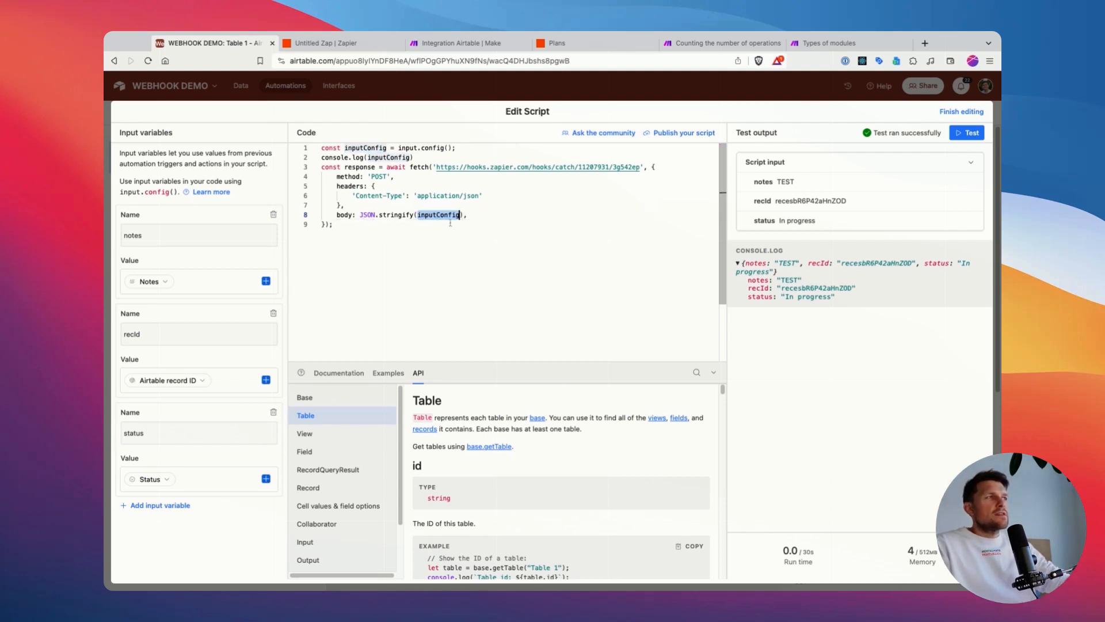
pyautogui.doubleClick(368, 148)
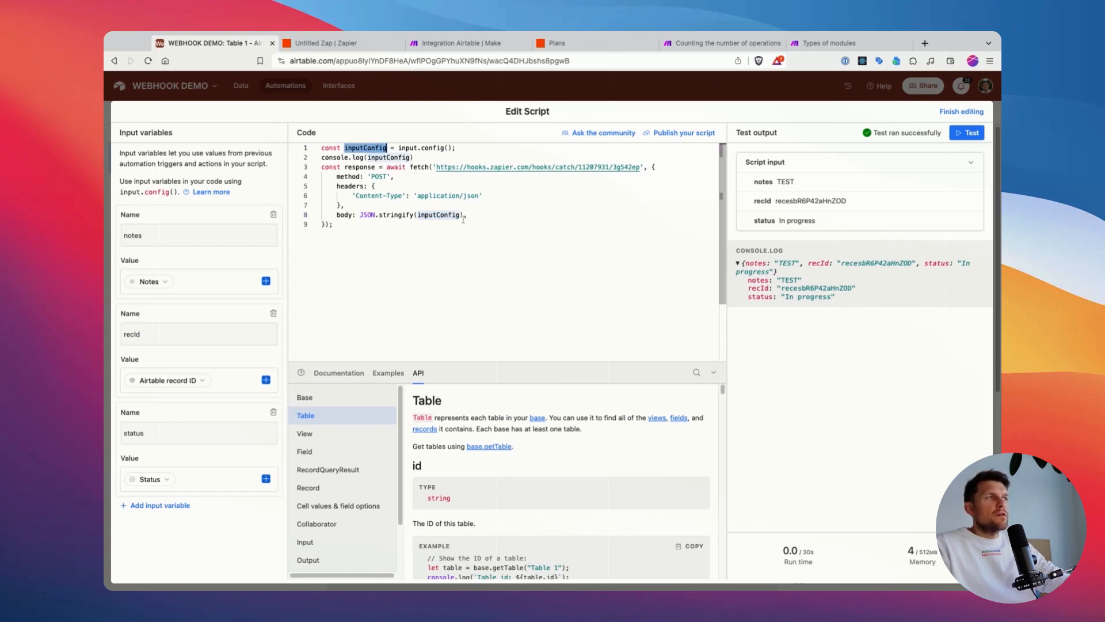
pyautogui.click(406, 206)
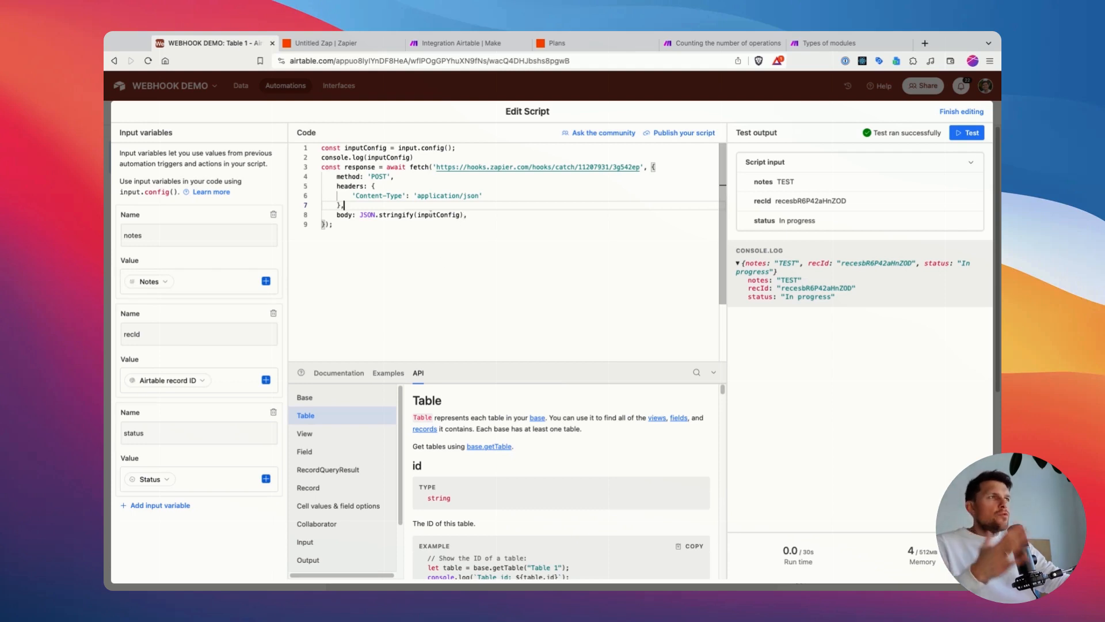
pyautogui.click(393, 230)
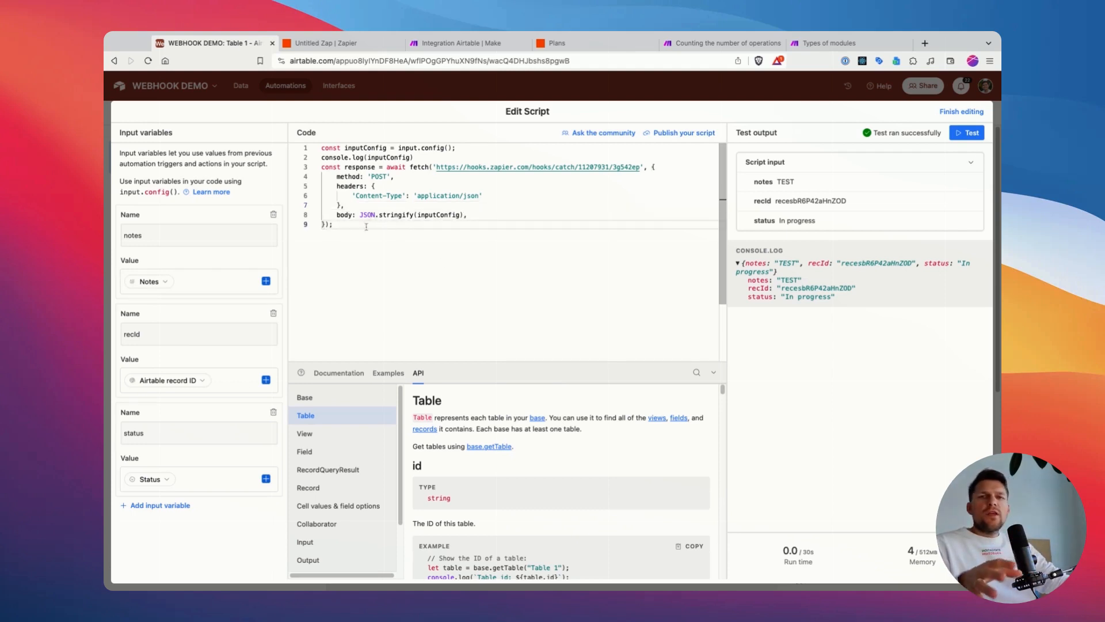
pyautogui.click(173, 505)
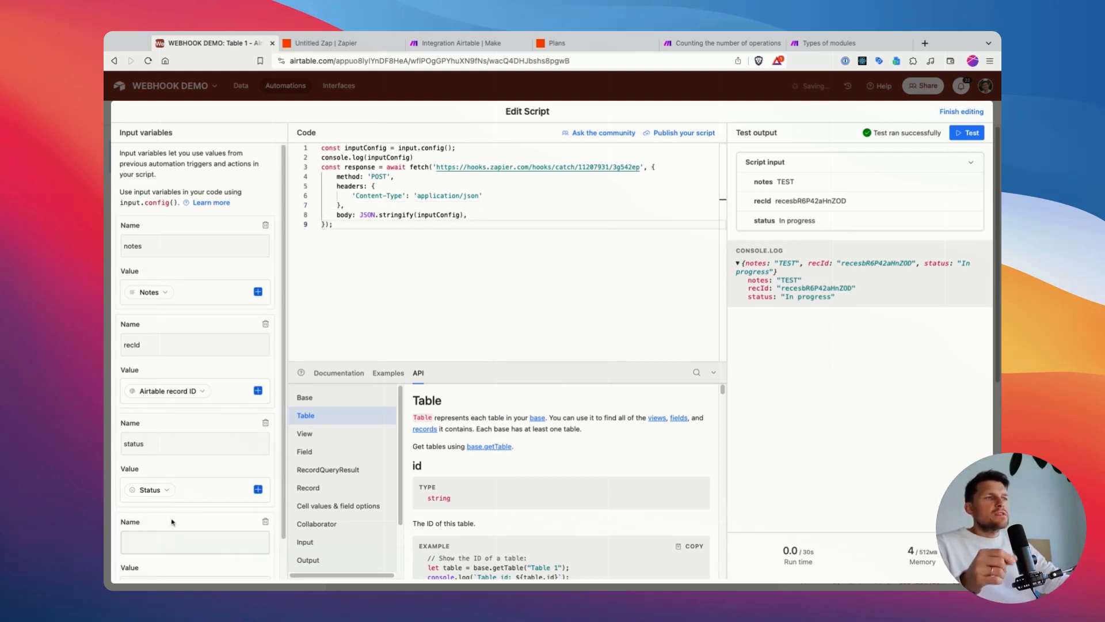
pyautogui.scroll(-2, 171, 521)
pyautogui.click(267, 482)
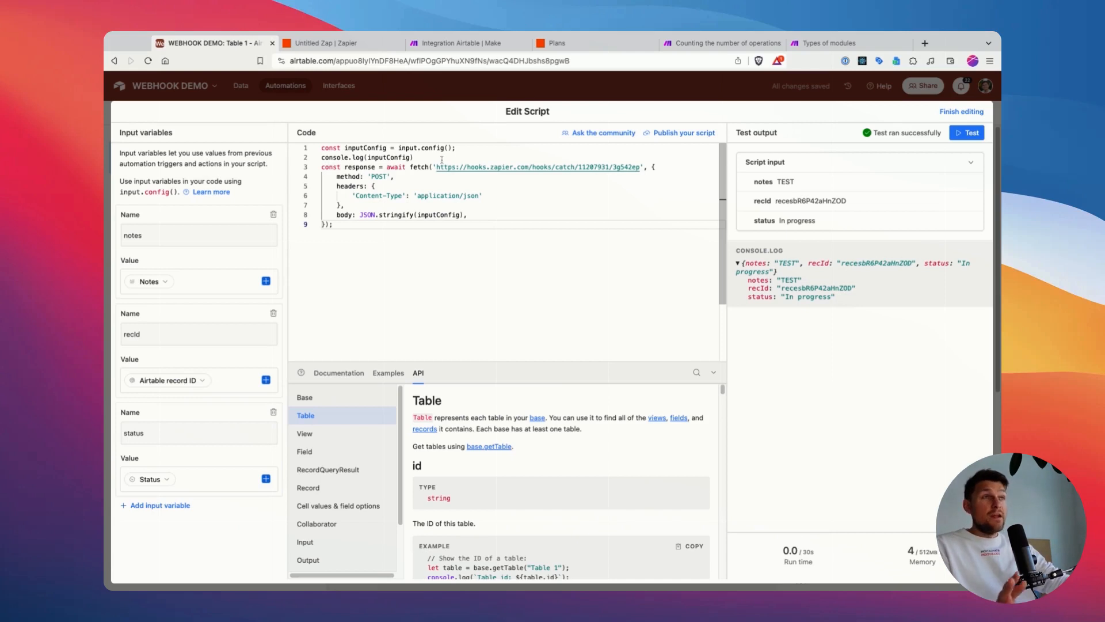
# Step: Delete the console.log(inputConfig) line from the script
pyautogui.click(656, 167)
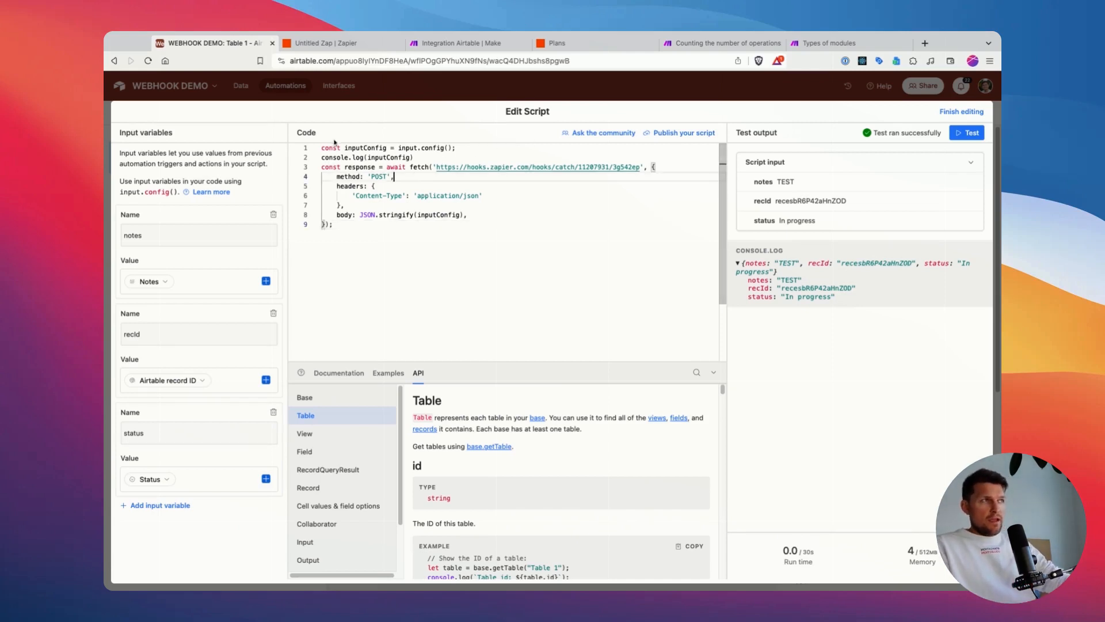
pyautogui.moveTo(420, 158); pyautogui.dragTo(341, 157)
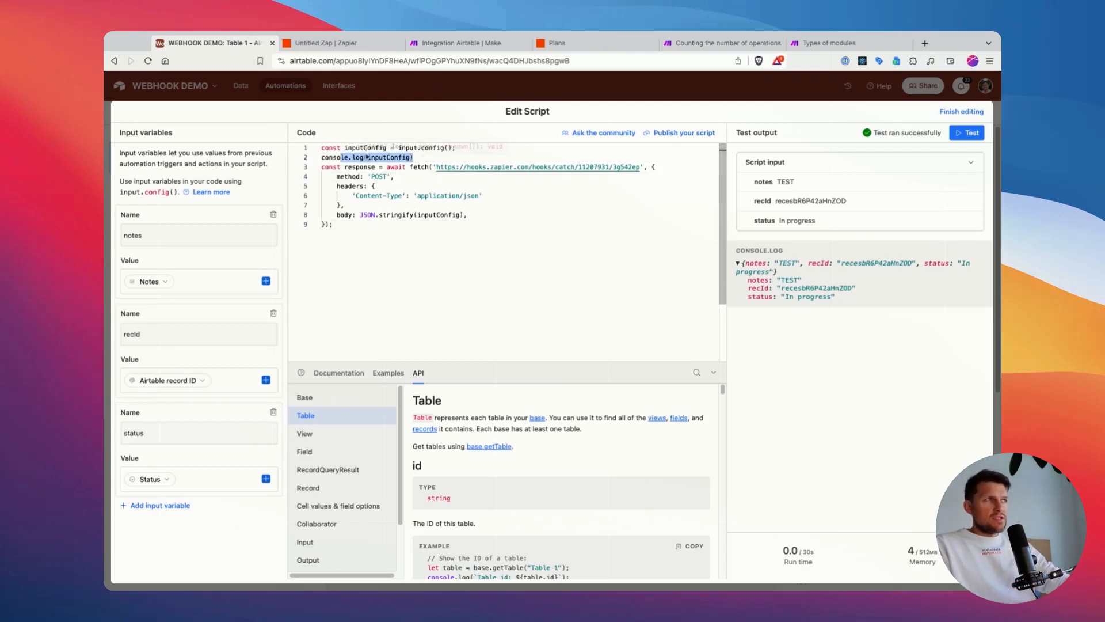
pyautogui.click(321, 158)
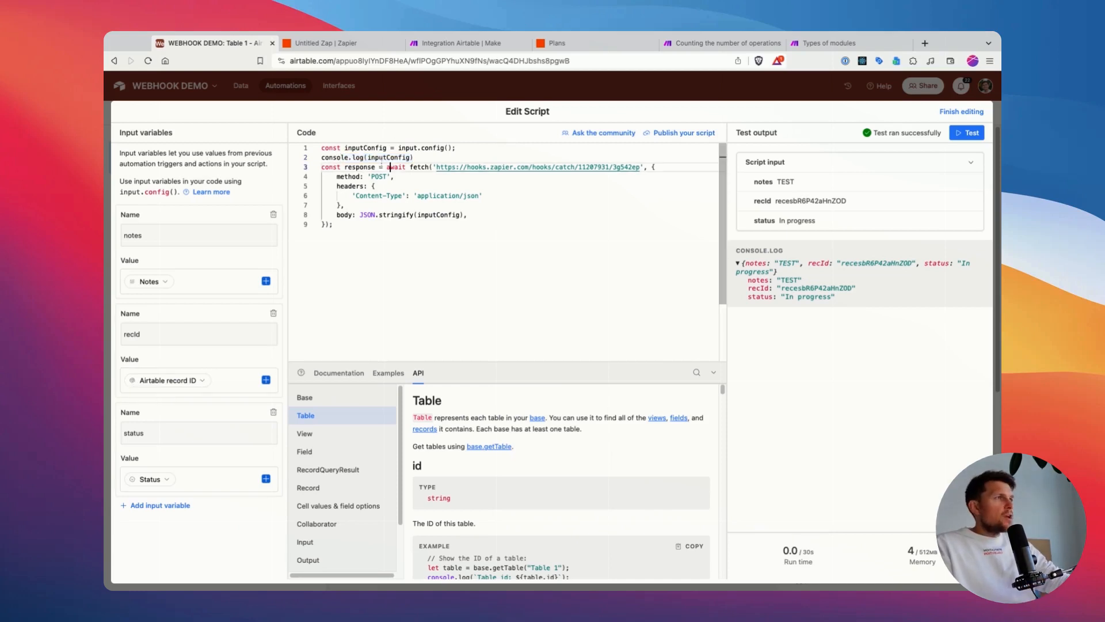
pyautogui.moveTo(322, 158); pyautogui.dragTo(414, 157)
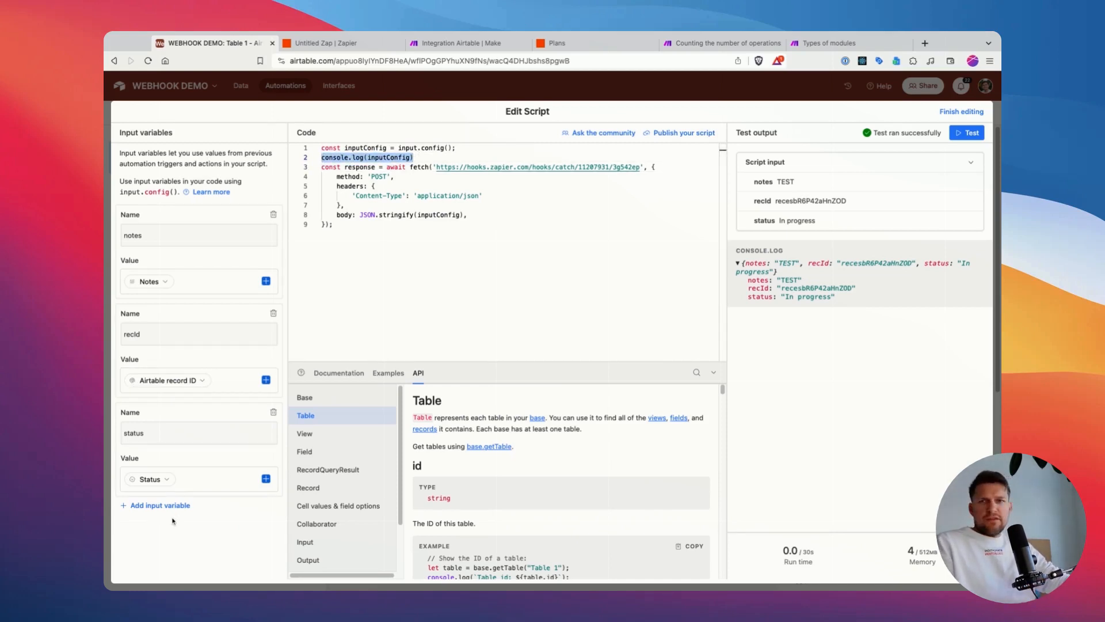
pyautogui.click(378, 158)
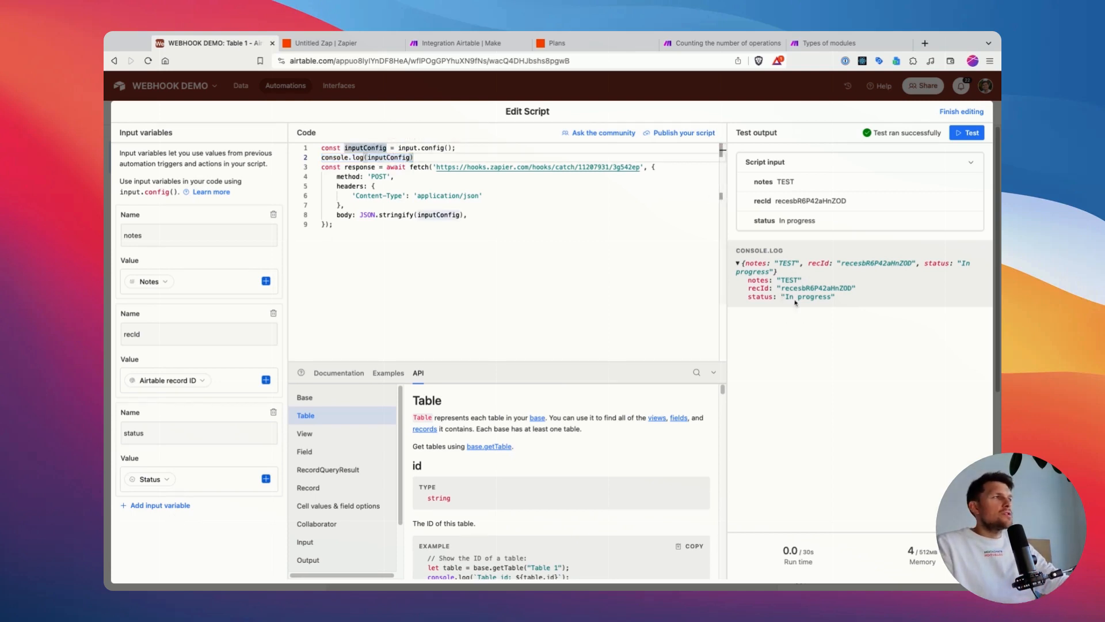
pyautogui.moveTo(438, 160); pyautogui.dragTo(321, 157)
pyautogui.press('BackSpace')
pyautogui.press('BackSpace')
pyautogui.click(439, 205)
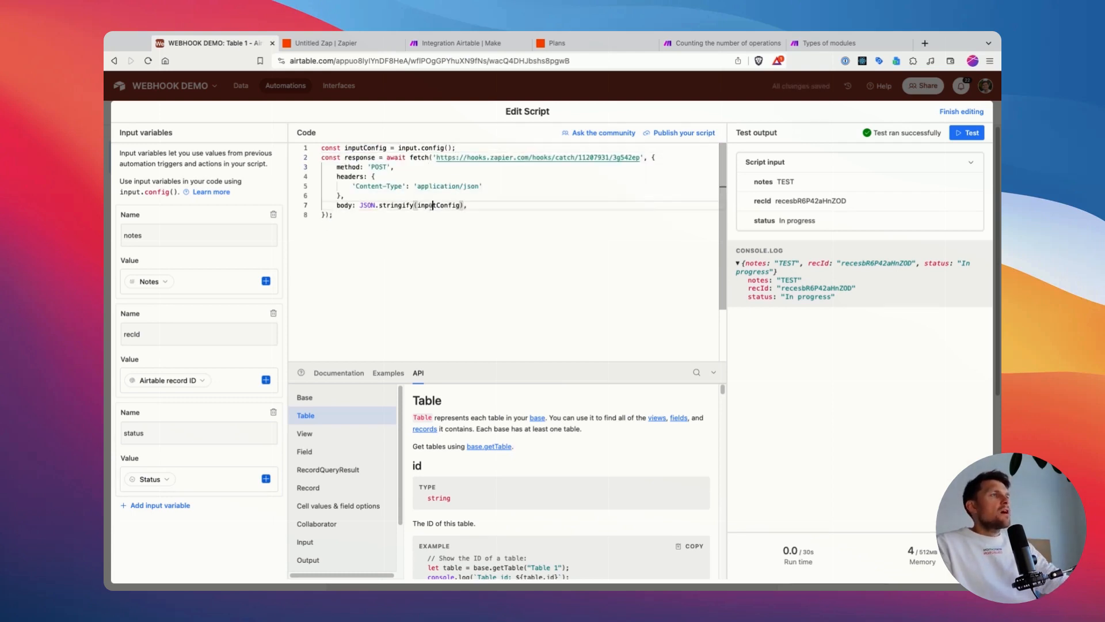
# Step: Switch to Zapier to start testing the Catch Hook trigger, and return to the script in Airtable
pyautogui.click(327, 45)
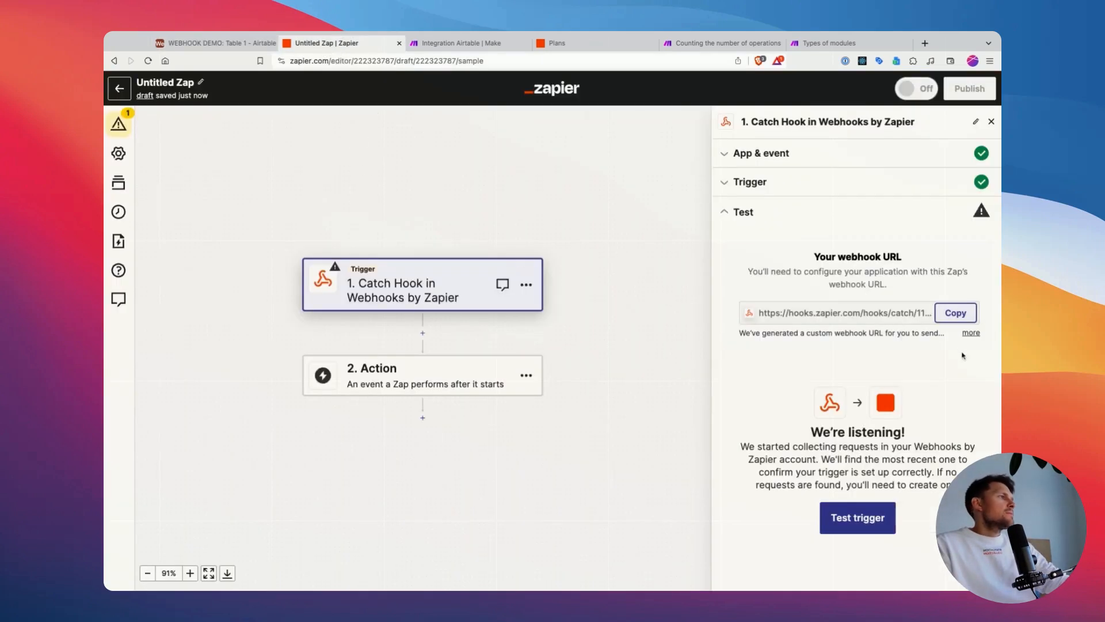
pyautogui.click(861, 521)
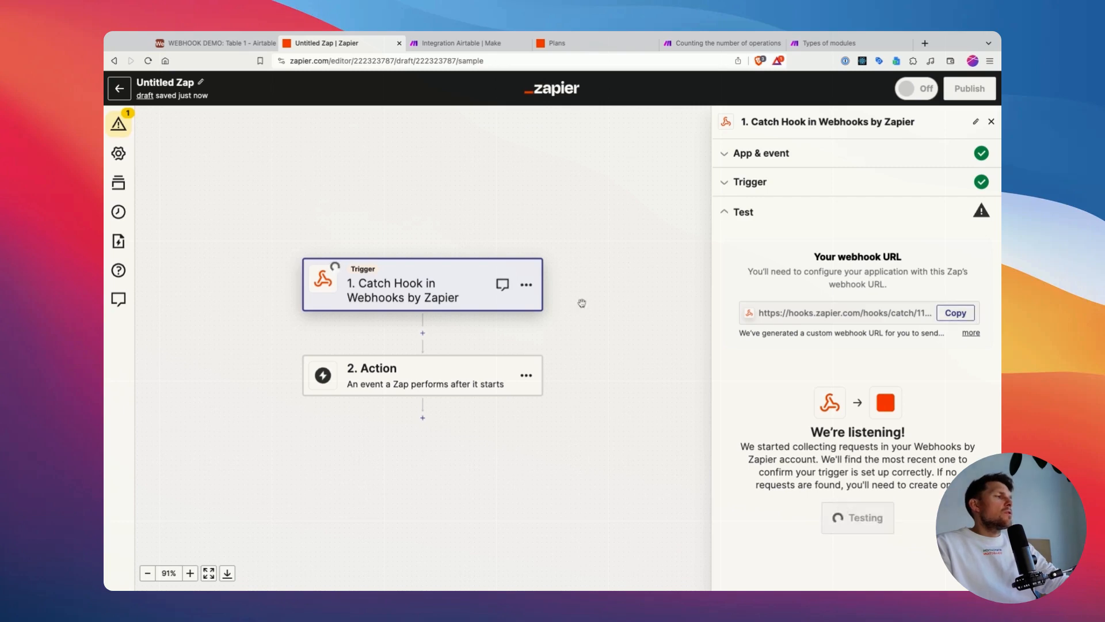
pyautogui.click(210, 43)
pyautogui.click(469, 216)
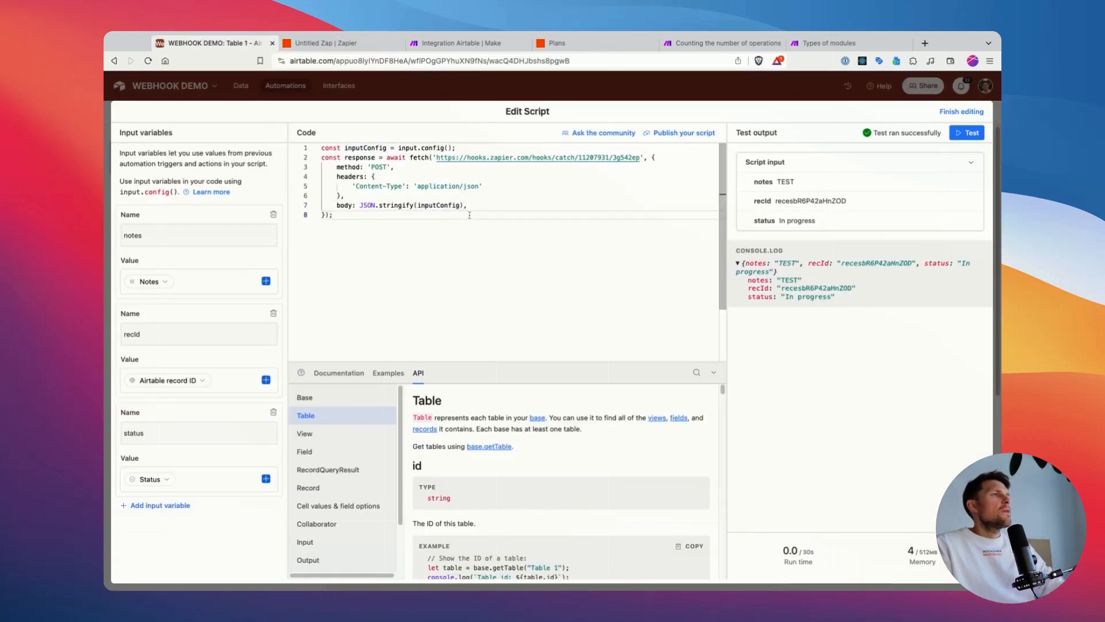
# Step: Run the script test in Airtable, and test the Catch Hook trigger in Zapier to pull in the request
pyautogui.press('super+Return')
pyautogui.click(341, 49)
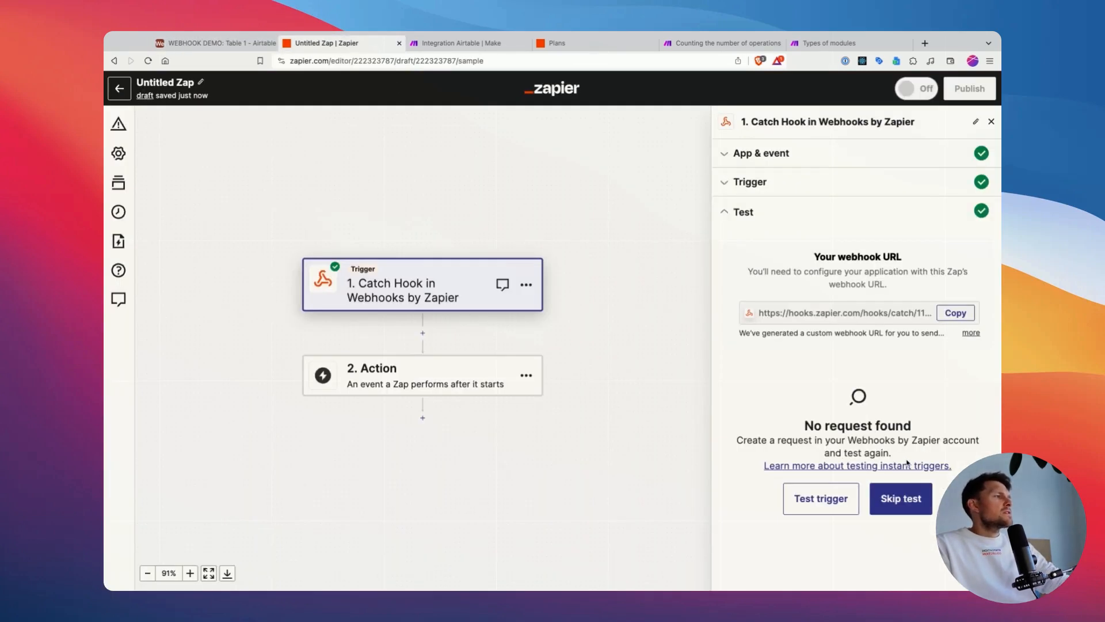
pyautogui.click(189, 47)
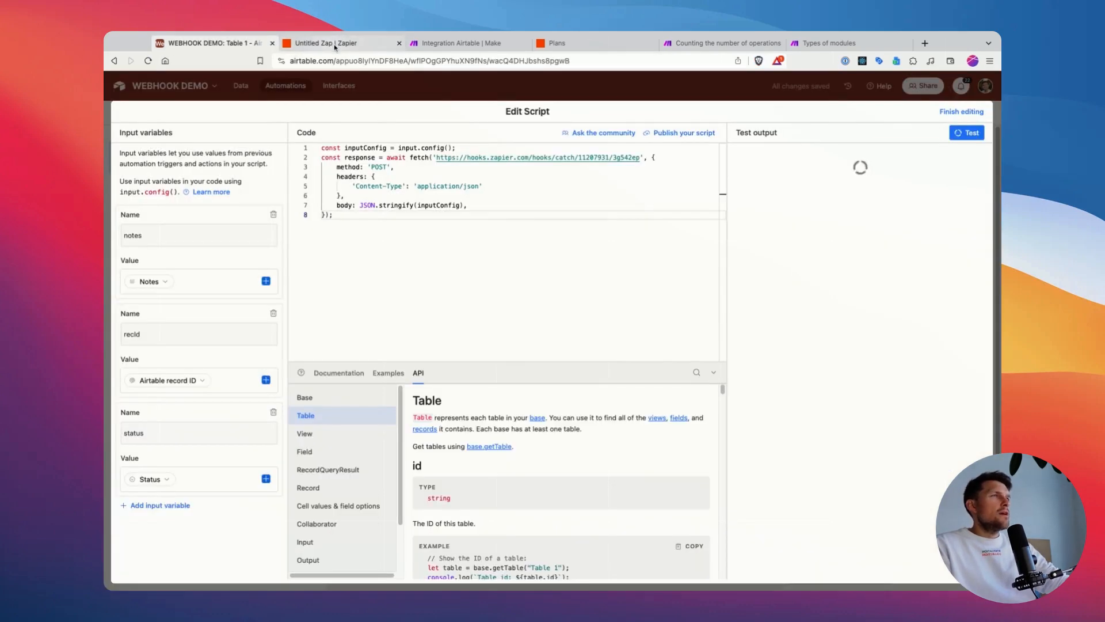
pyautogui.click(331, 47)
pyautogui.click(812, 496)
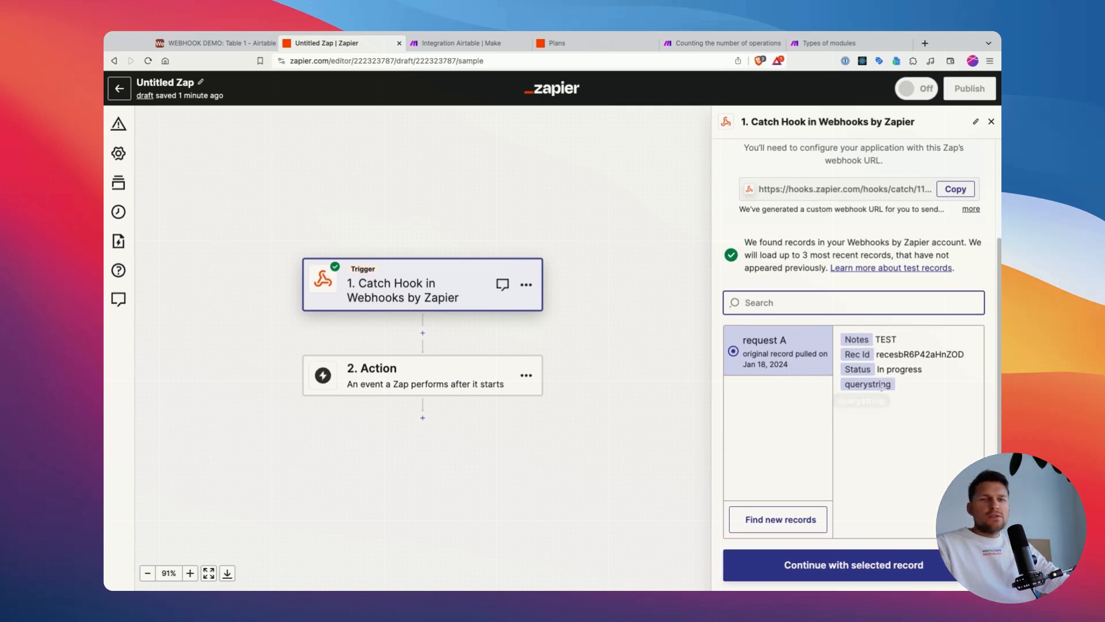
# Step: Check the notes, record ID and status fields of request A, and return to Airtable to close the script editor
pyautogui.doubleClick(857, 341)
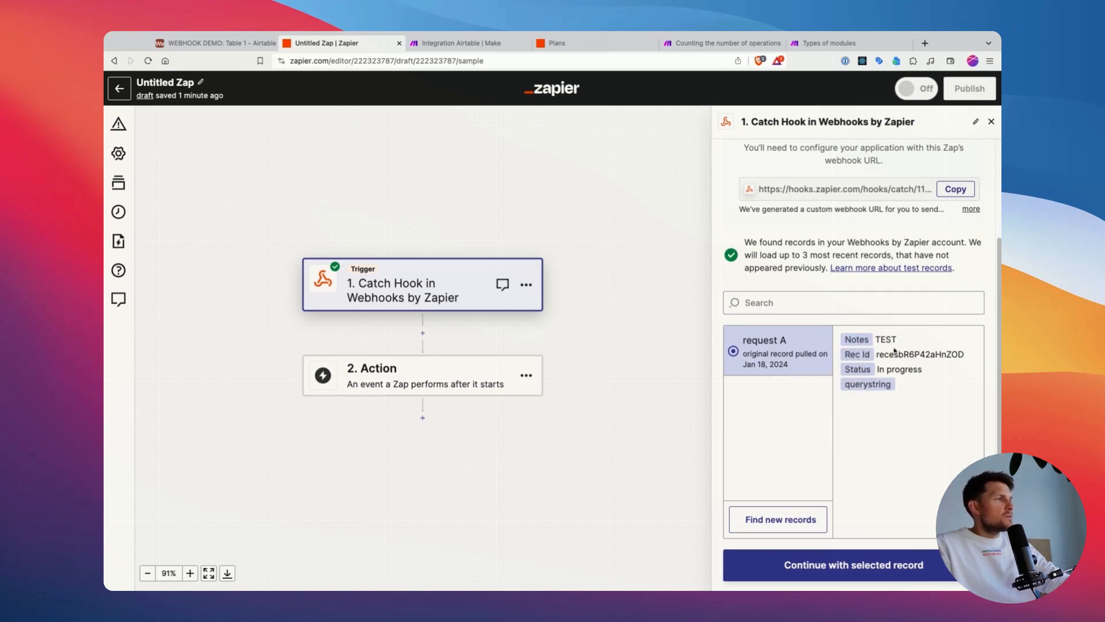
pyautogui.doubleClick(921, 354)
pyautogui.click(889, 371)
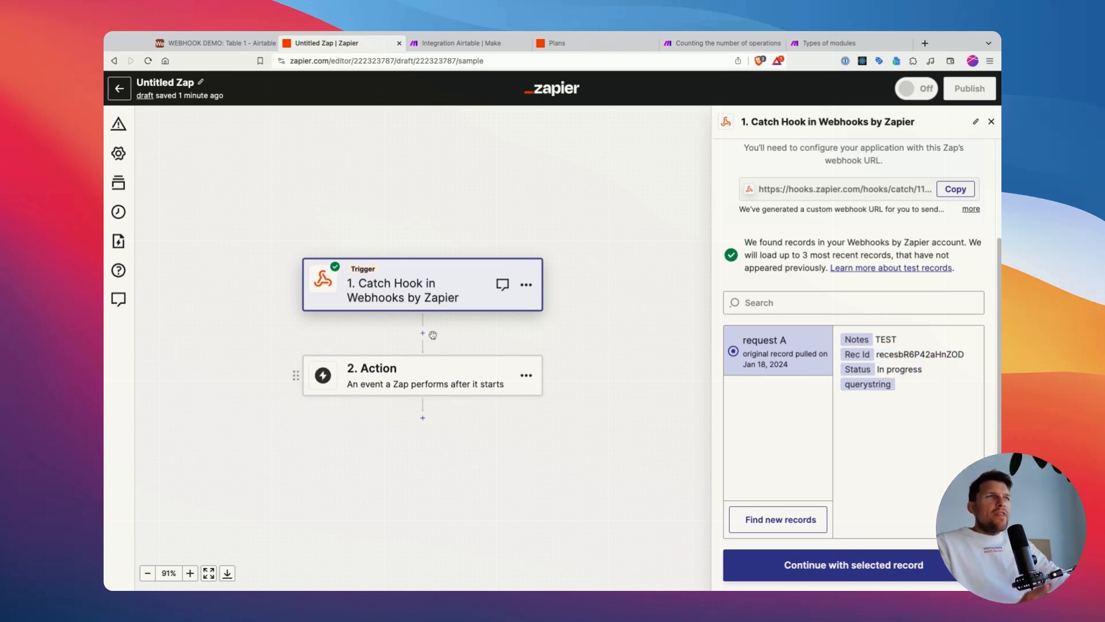
pyautogui.click(216, 43)
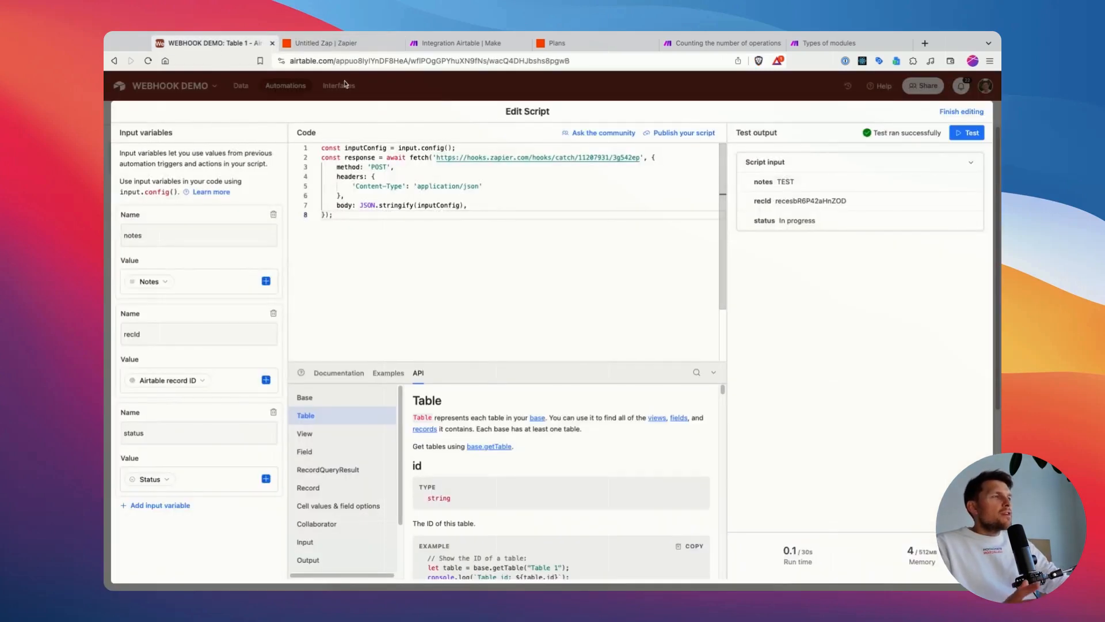
pyautogui.press('Escape')
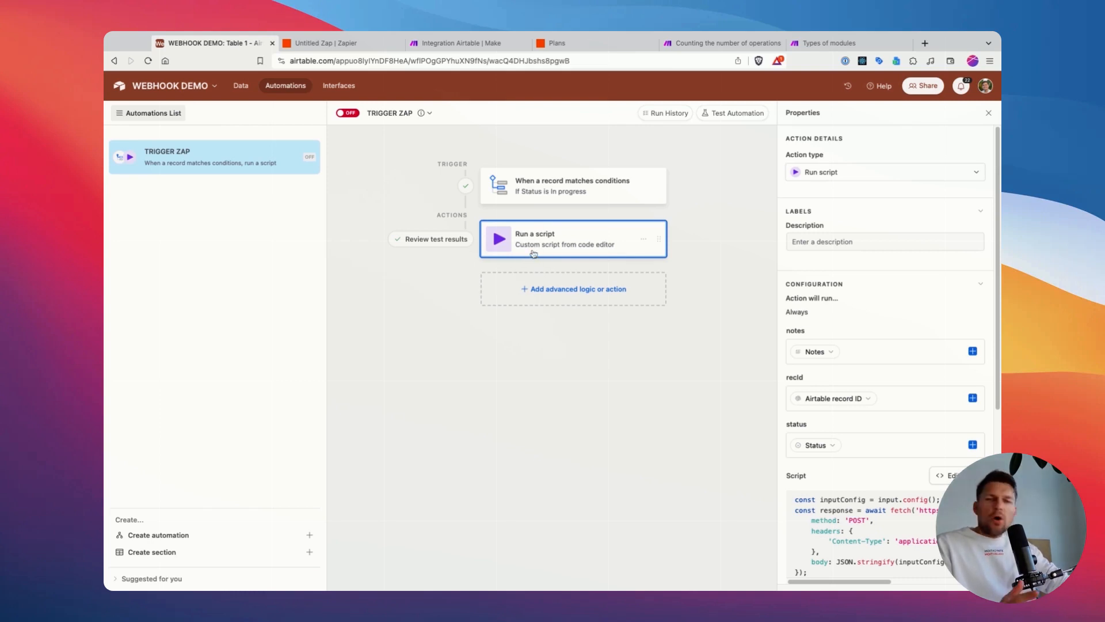
# Step: Reopen the Run a script code, review the full script and the webhook URL in the fetch call, and close the editor
pyautogui.click(966, 476)
pyautogui.click(361, 215)
pyautogui.press('super+a')
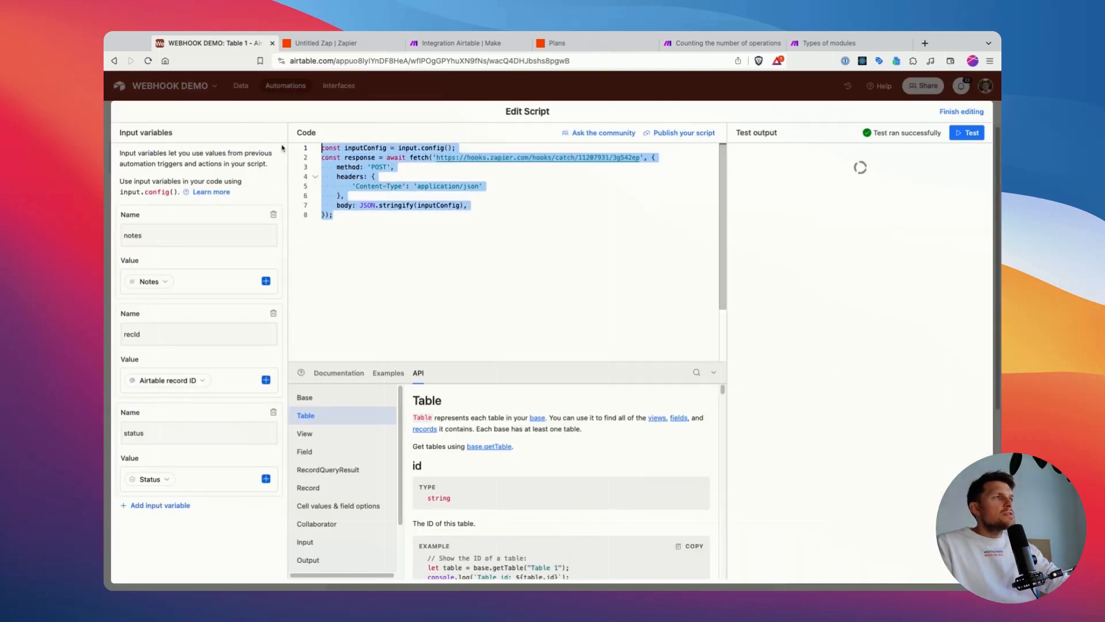
pyautogui.click(432, 158)
pyautogui.moveTo(436, 156); pyautogui.dragTo(637, 157)
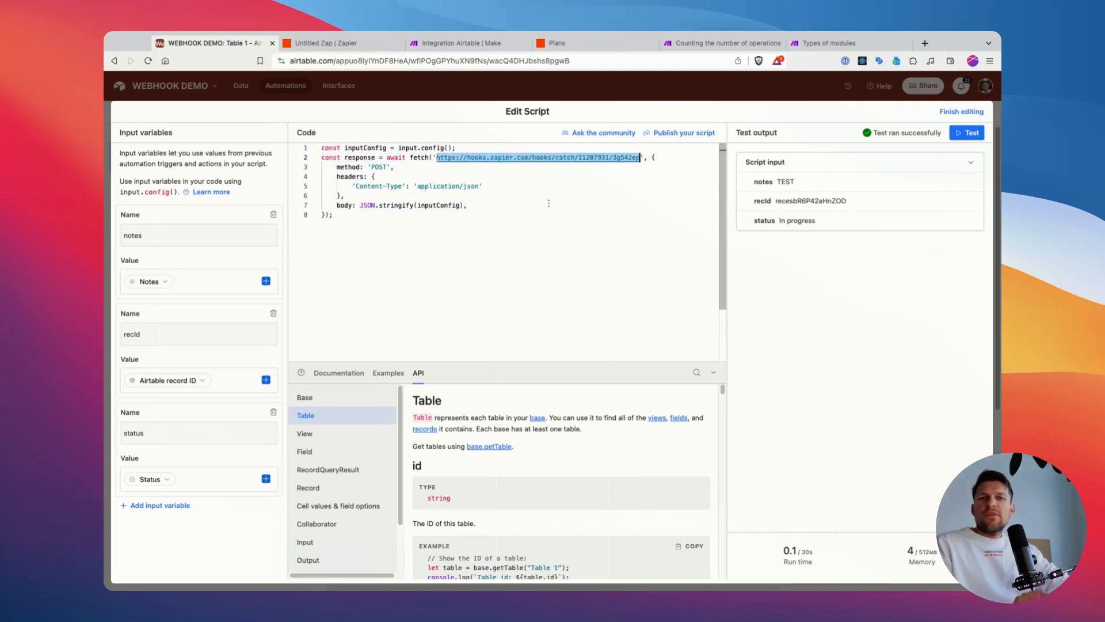
pyautogui.click(475, 215)
pyautogui.click(353, 100)
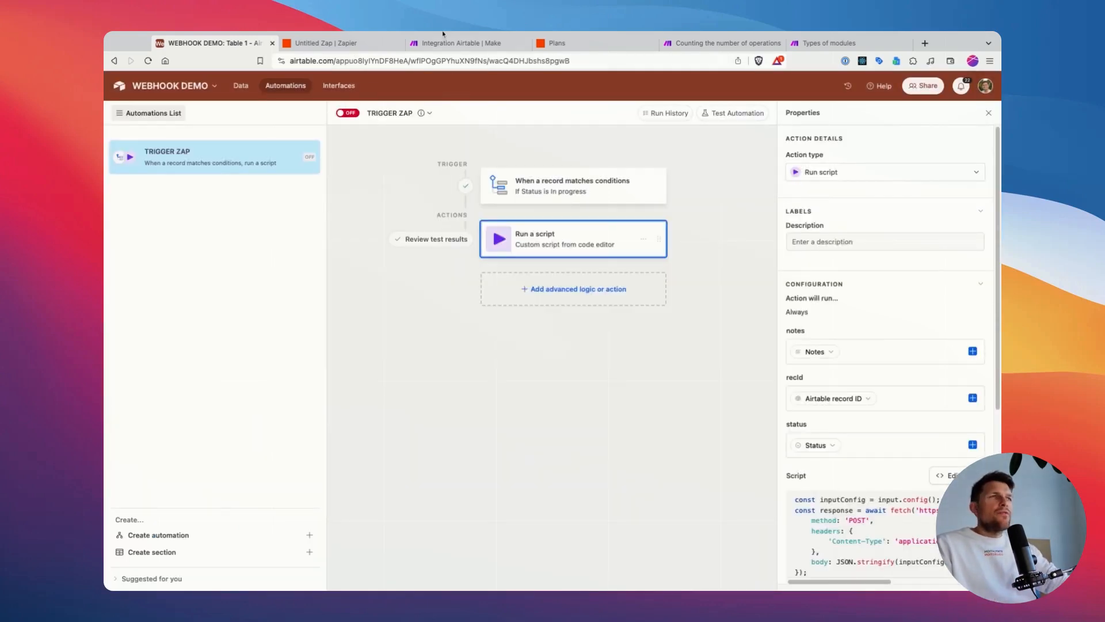
# Step: Switch to Make and delete the Airtable Watch Records module from the scenario
pyautogui.click(461, 42)
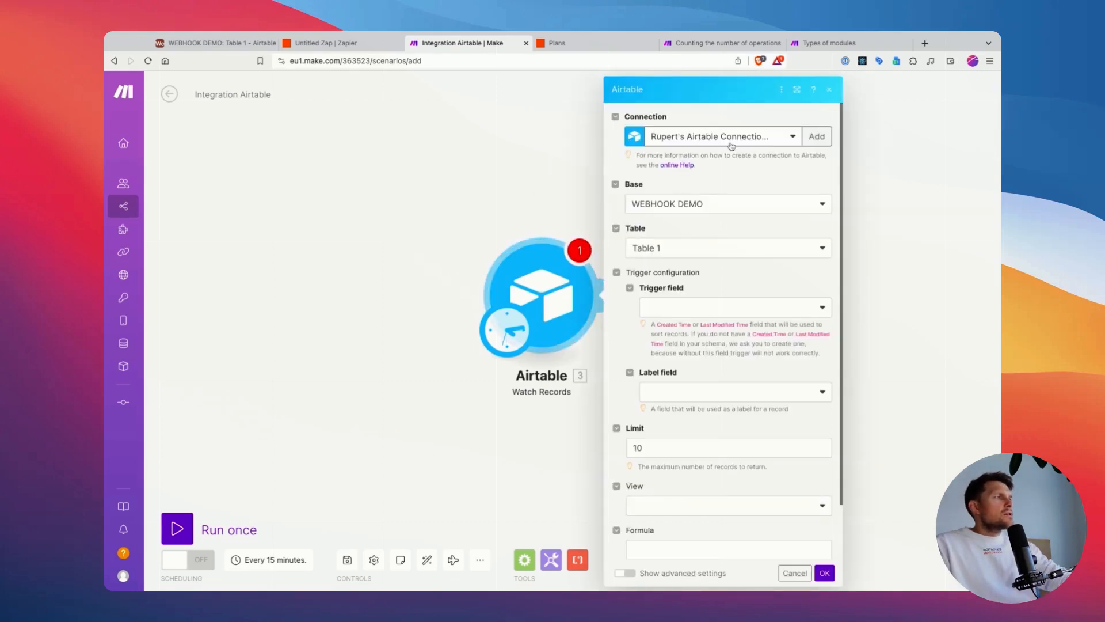
pyautogui.rightClick(535, 339)
pyautogui.click(581, 452)
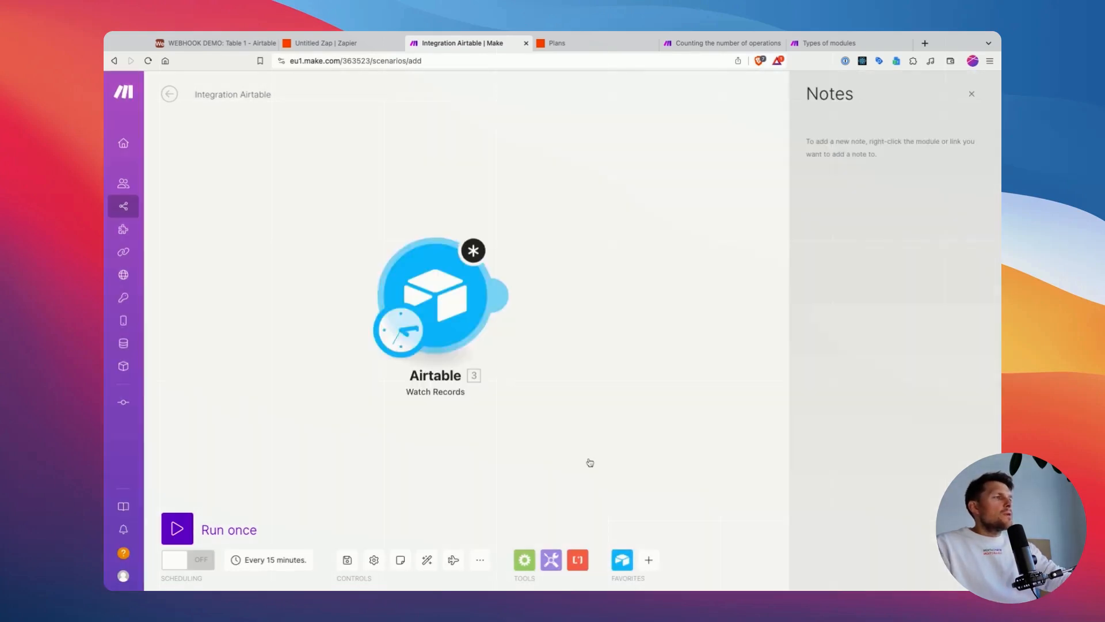
pyautogui.rightClick(444, 316)
pyautogui.click(474, 434)
# Step: Add an Airtable Watch Responses trigger that uses My Airtable webhook, and highlight the webhook's URL
pyautogui.click(495, 295)
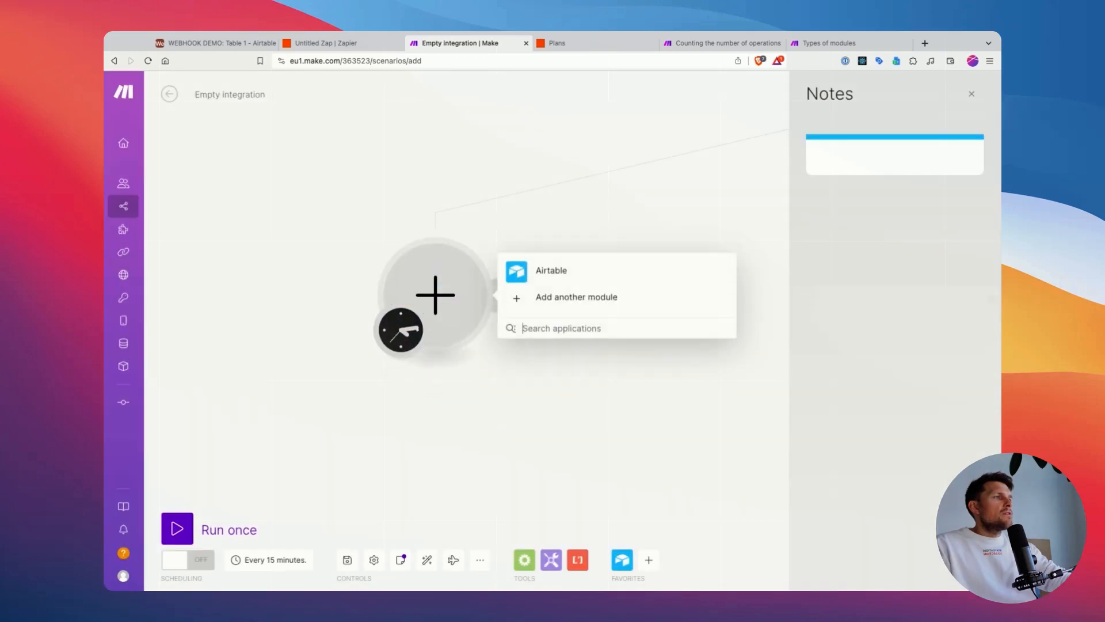
pyautogui.click(549, 276)
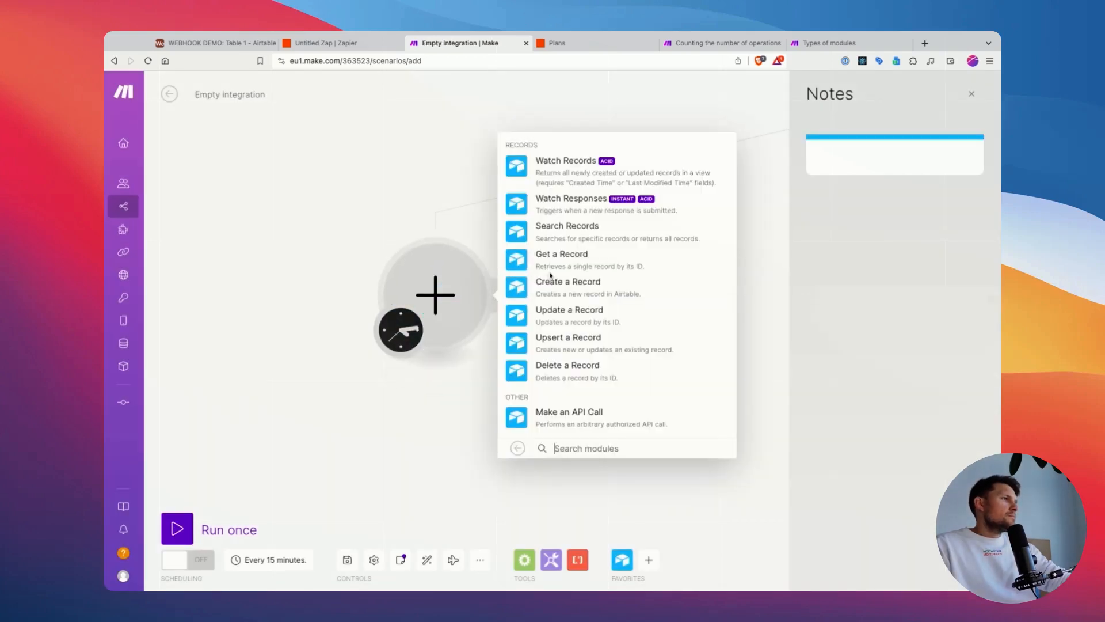
pyautogui.click(616, 204)
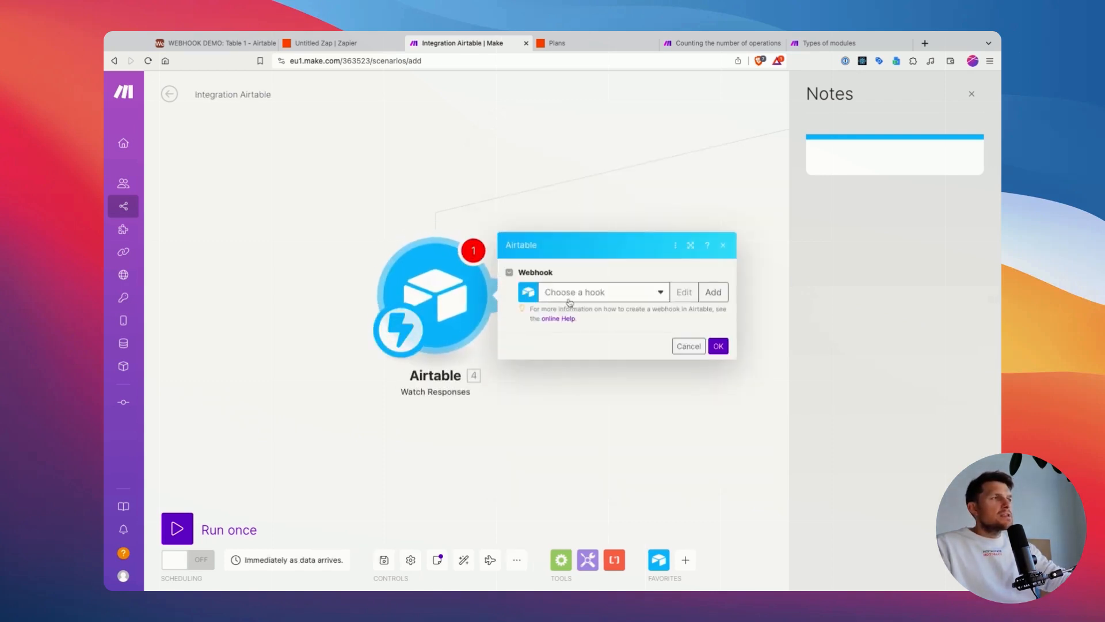
pyautogui.click(646, 301)
pyautogui.click(592, 317)
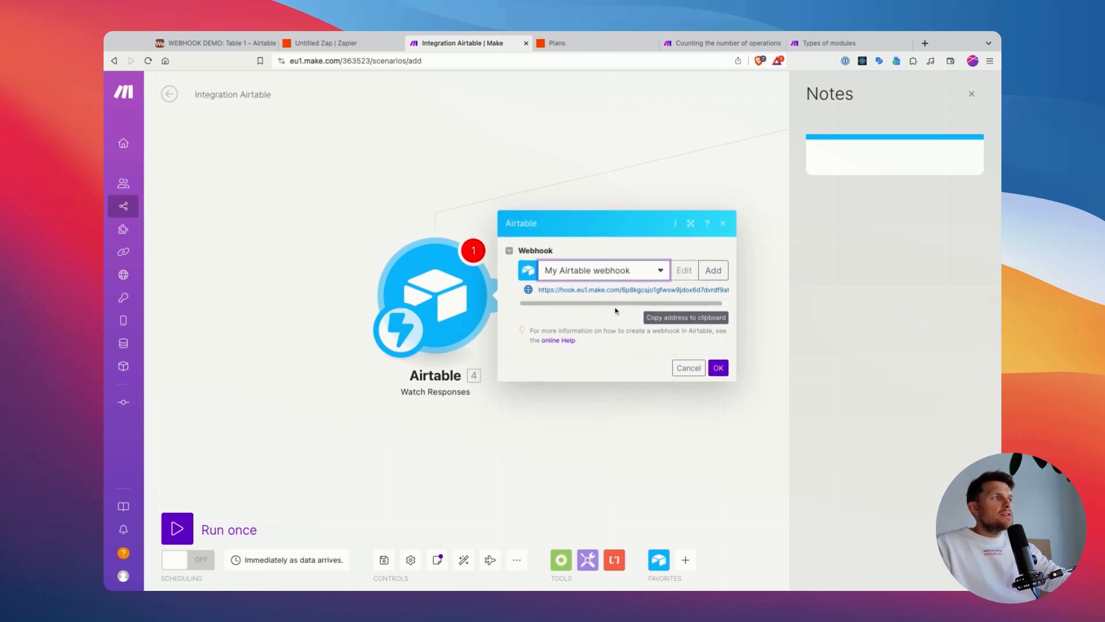
pyautogui.moveTo(616, 294); pyautogui.dragTo(680, 291)
pyautogui.tripleClick(678, 291)
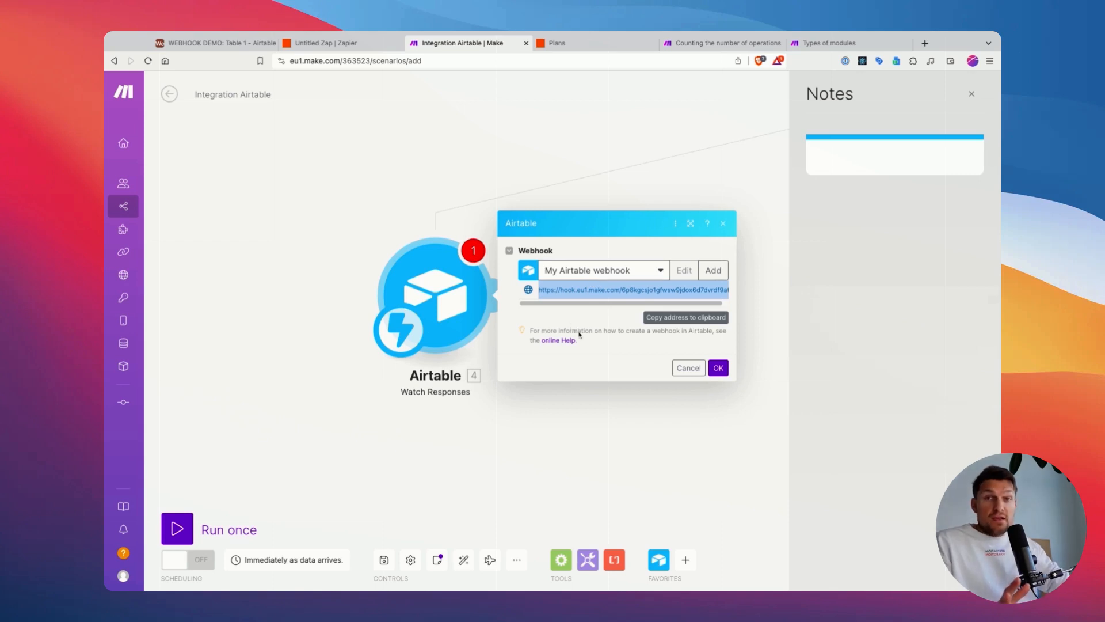
# Step: Return to the script in Airtable and compare the Zapier webhook URL in its fetch call with the webhook URL in Make
pyautogui.click(352, 49)
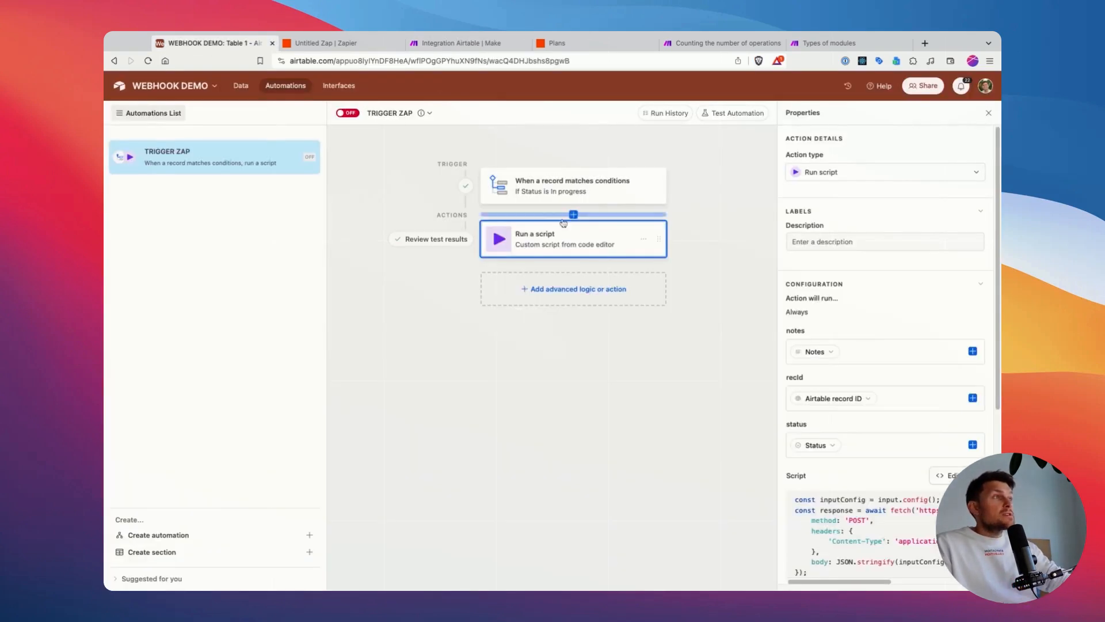
pyautogui.click(218, 50)
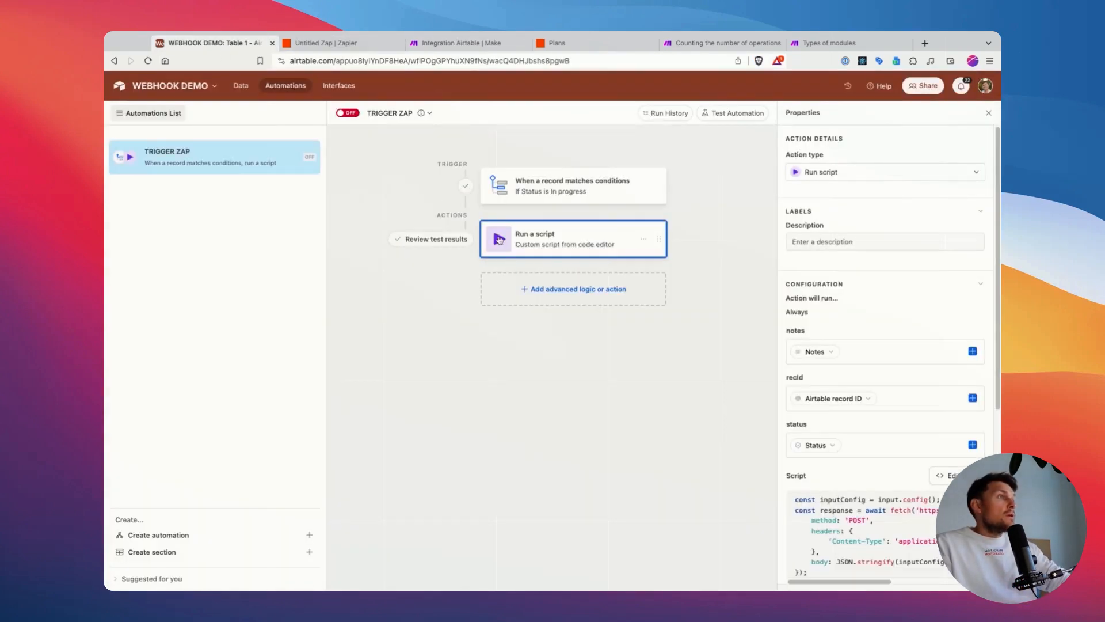
pyautogui.click(952, 475)
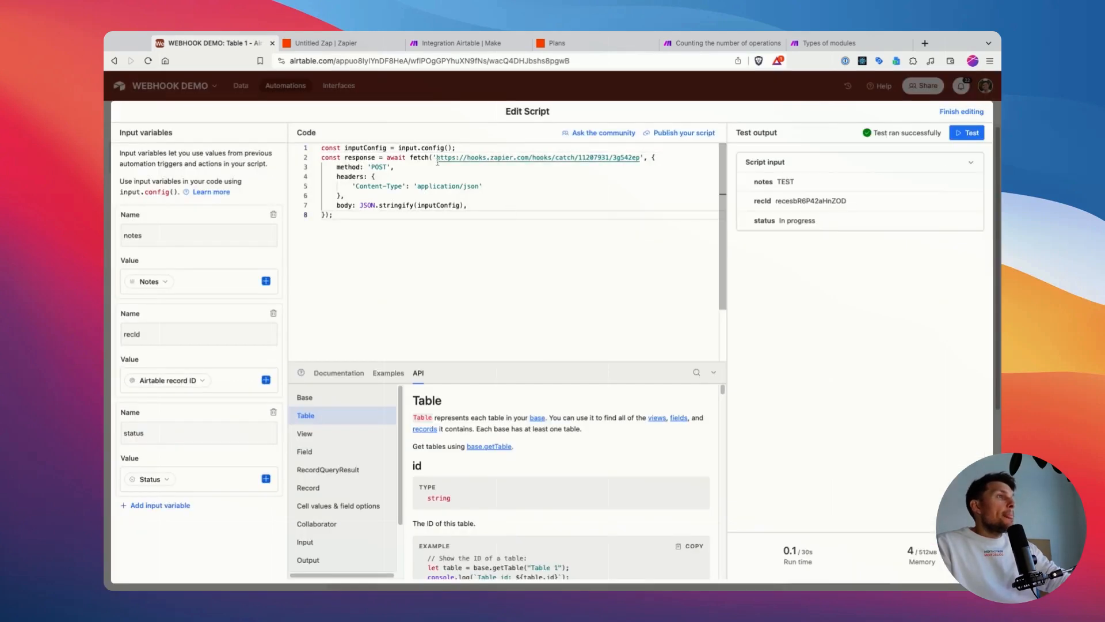
pyautogui.moveTo(437, 159); pyautogui.dragTo(640, 159)
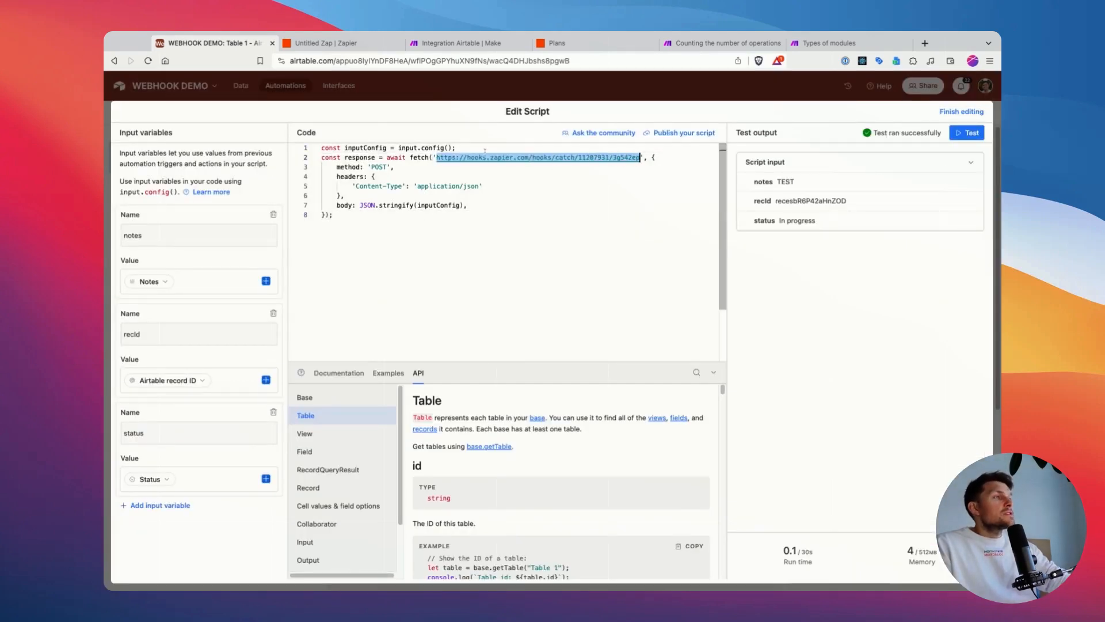
pyautogui.click(461, 44)
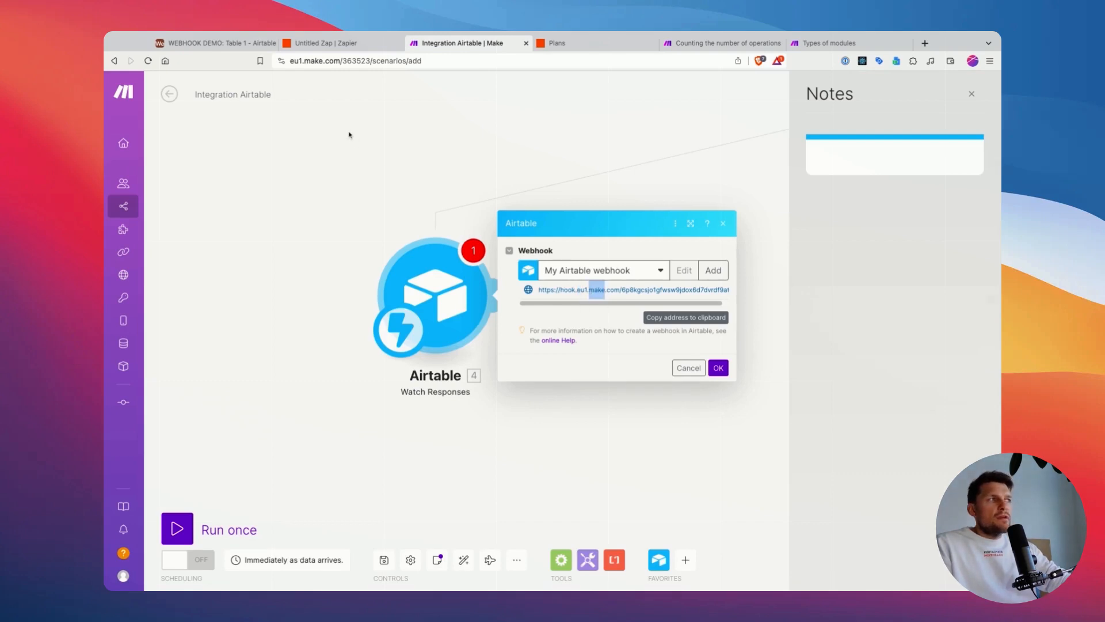
pyautogui.click(211, 44)
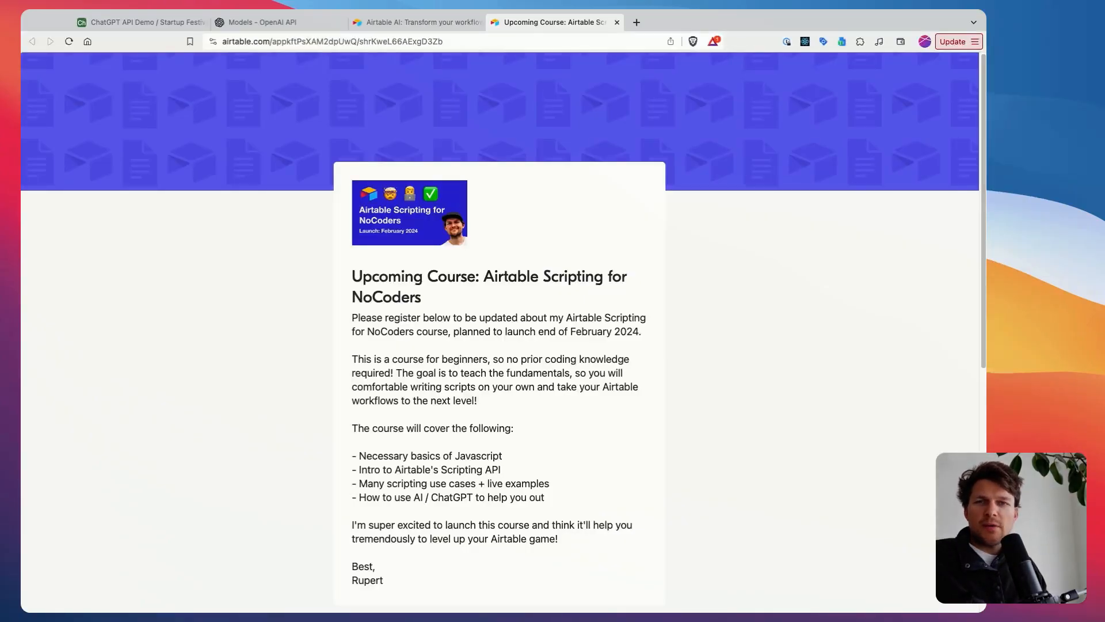
# Step: Read the Airtable Scripting for NoCoders course description, its topic list and the registration form's name, email and content request fields
pyautogui.moveTo(483, 276); pyautogui.dragTo(494, 299)
pyautogui.click(486, 276)
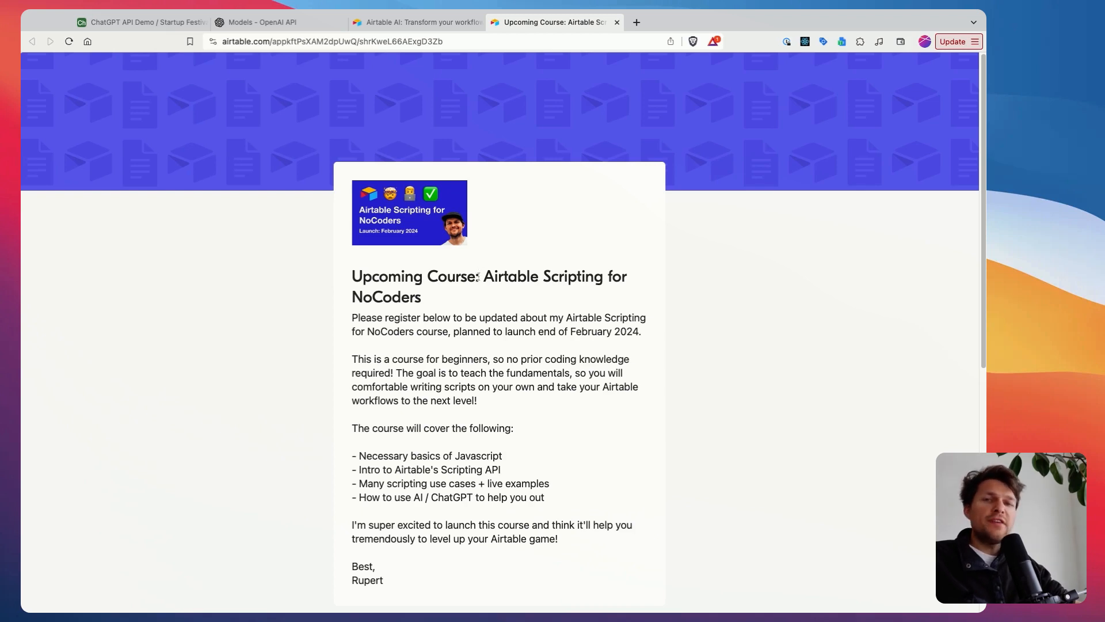
pyautogui.scroll(-1, 494, 306)
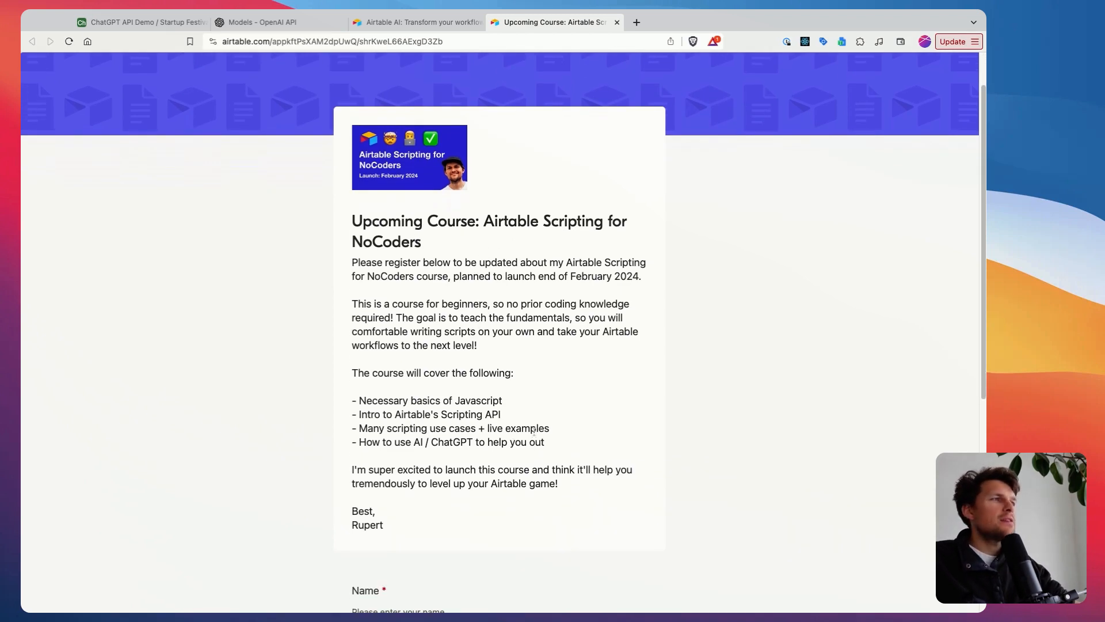
pyautogui.moveTo(518, 404); pyautogui.dragTo(356, 401)
pyautogui.click(385, 400)
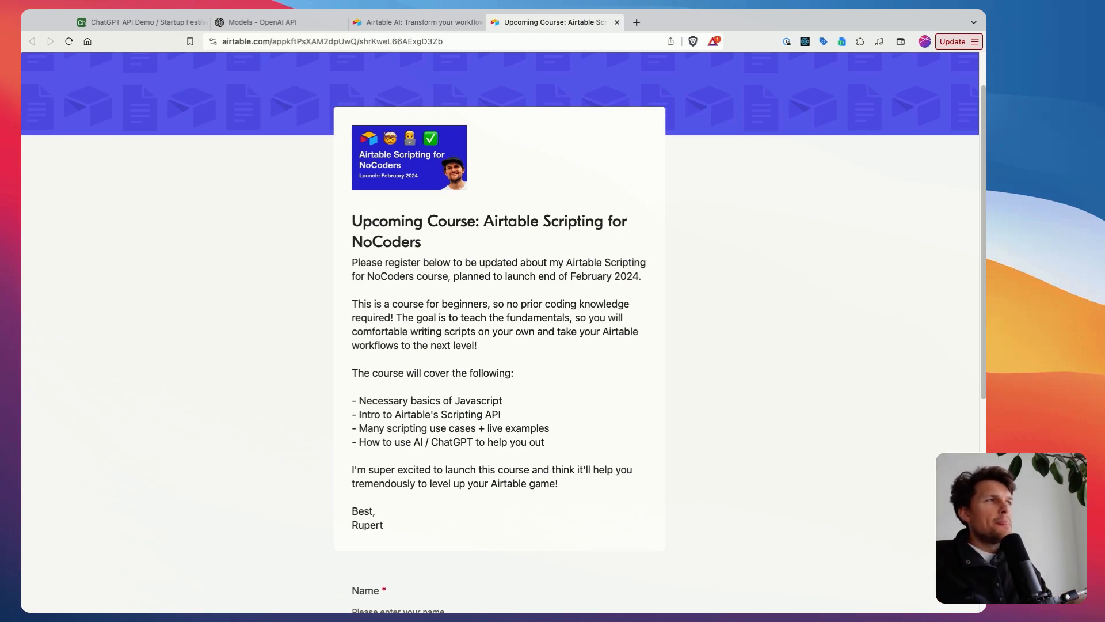
pyautogui.scroll(-7, 353, 266)
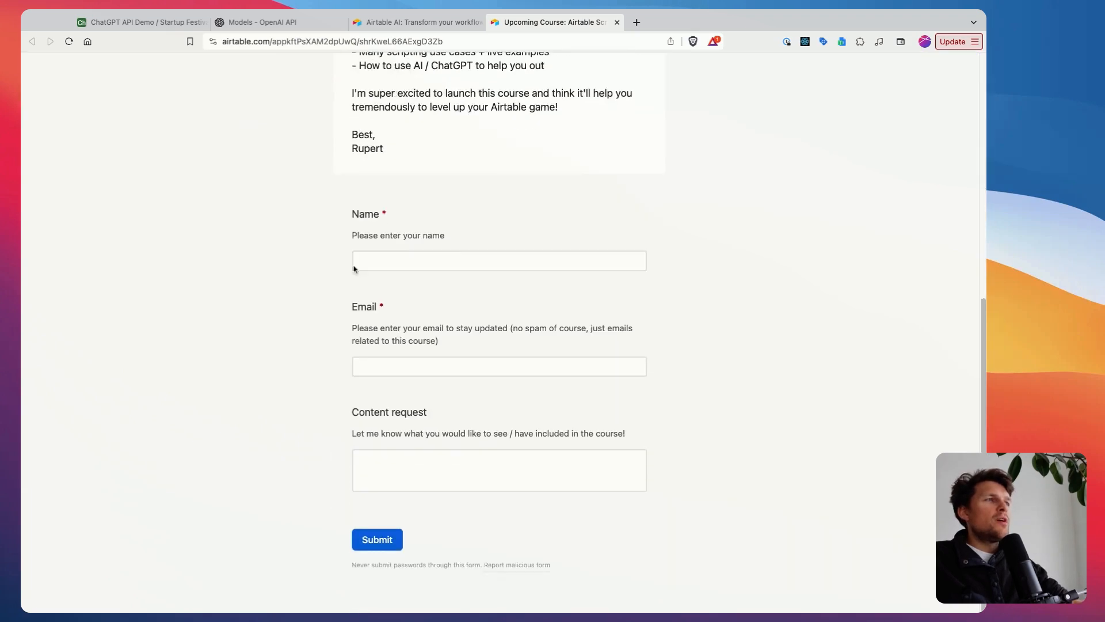
pyautogui.scroll(6, 316, 249)
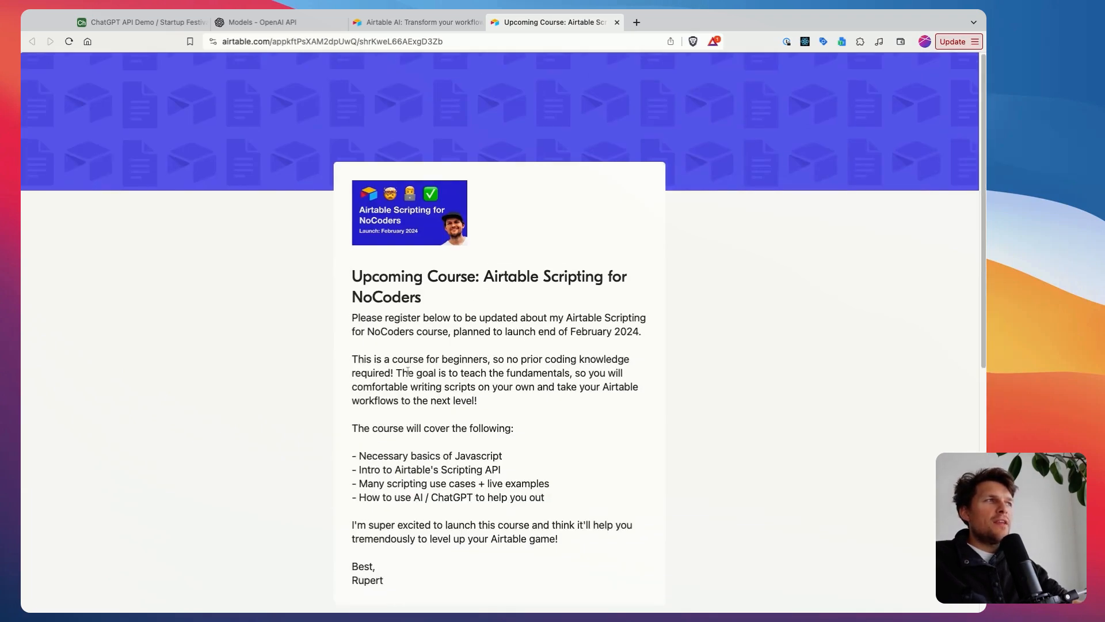
pyautogui.scroll(-5, 360, 295)
pyautogui.scroll(-2, 360, 294)
pyautogui.moveTo(350, 419); pyautogui.dragTo(450, 443)
pyautogui.click(428, 418)
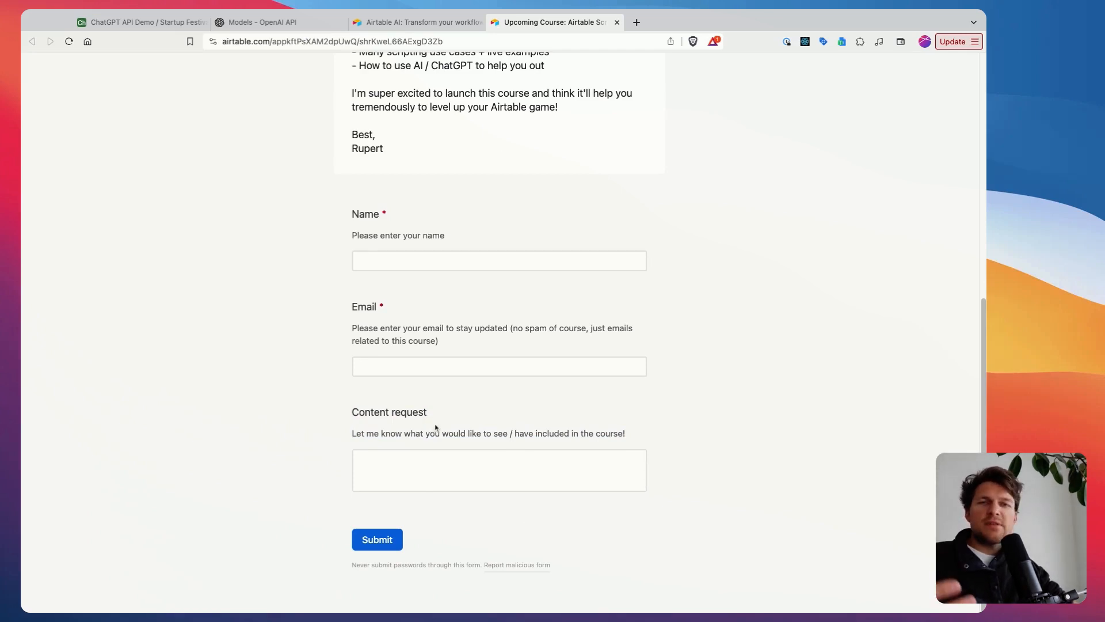
pyautogui.scroll(10, 400, 378)
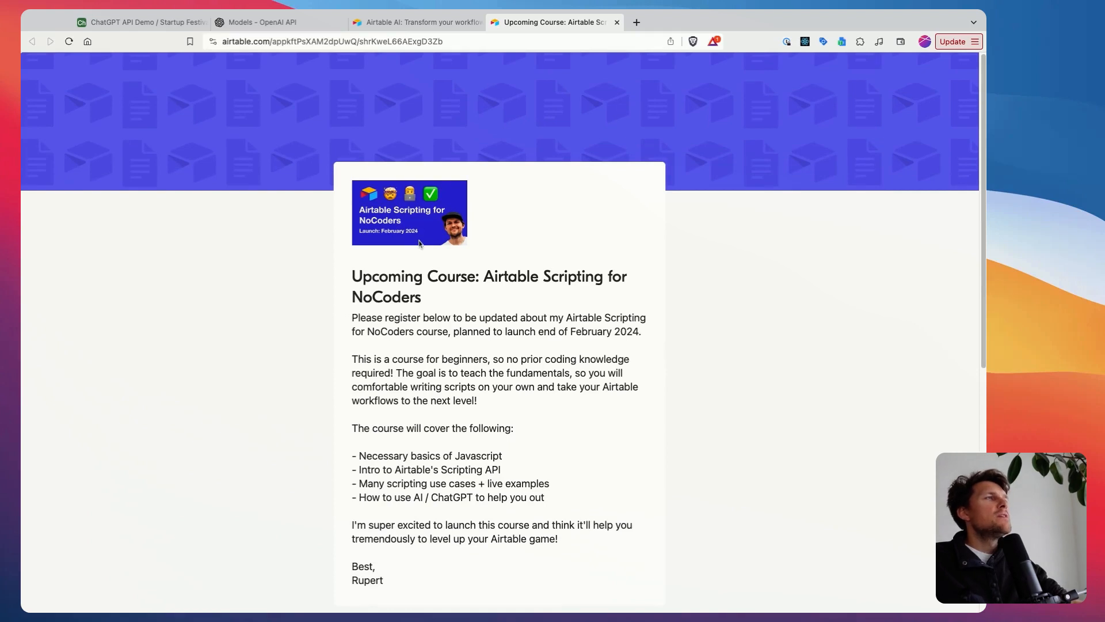